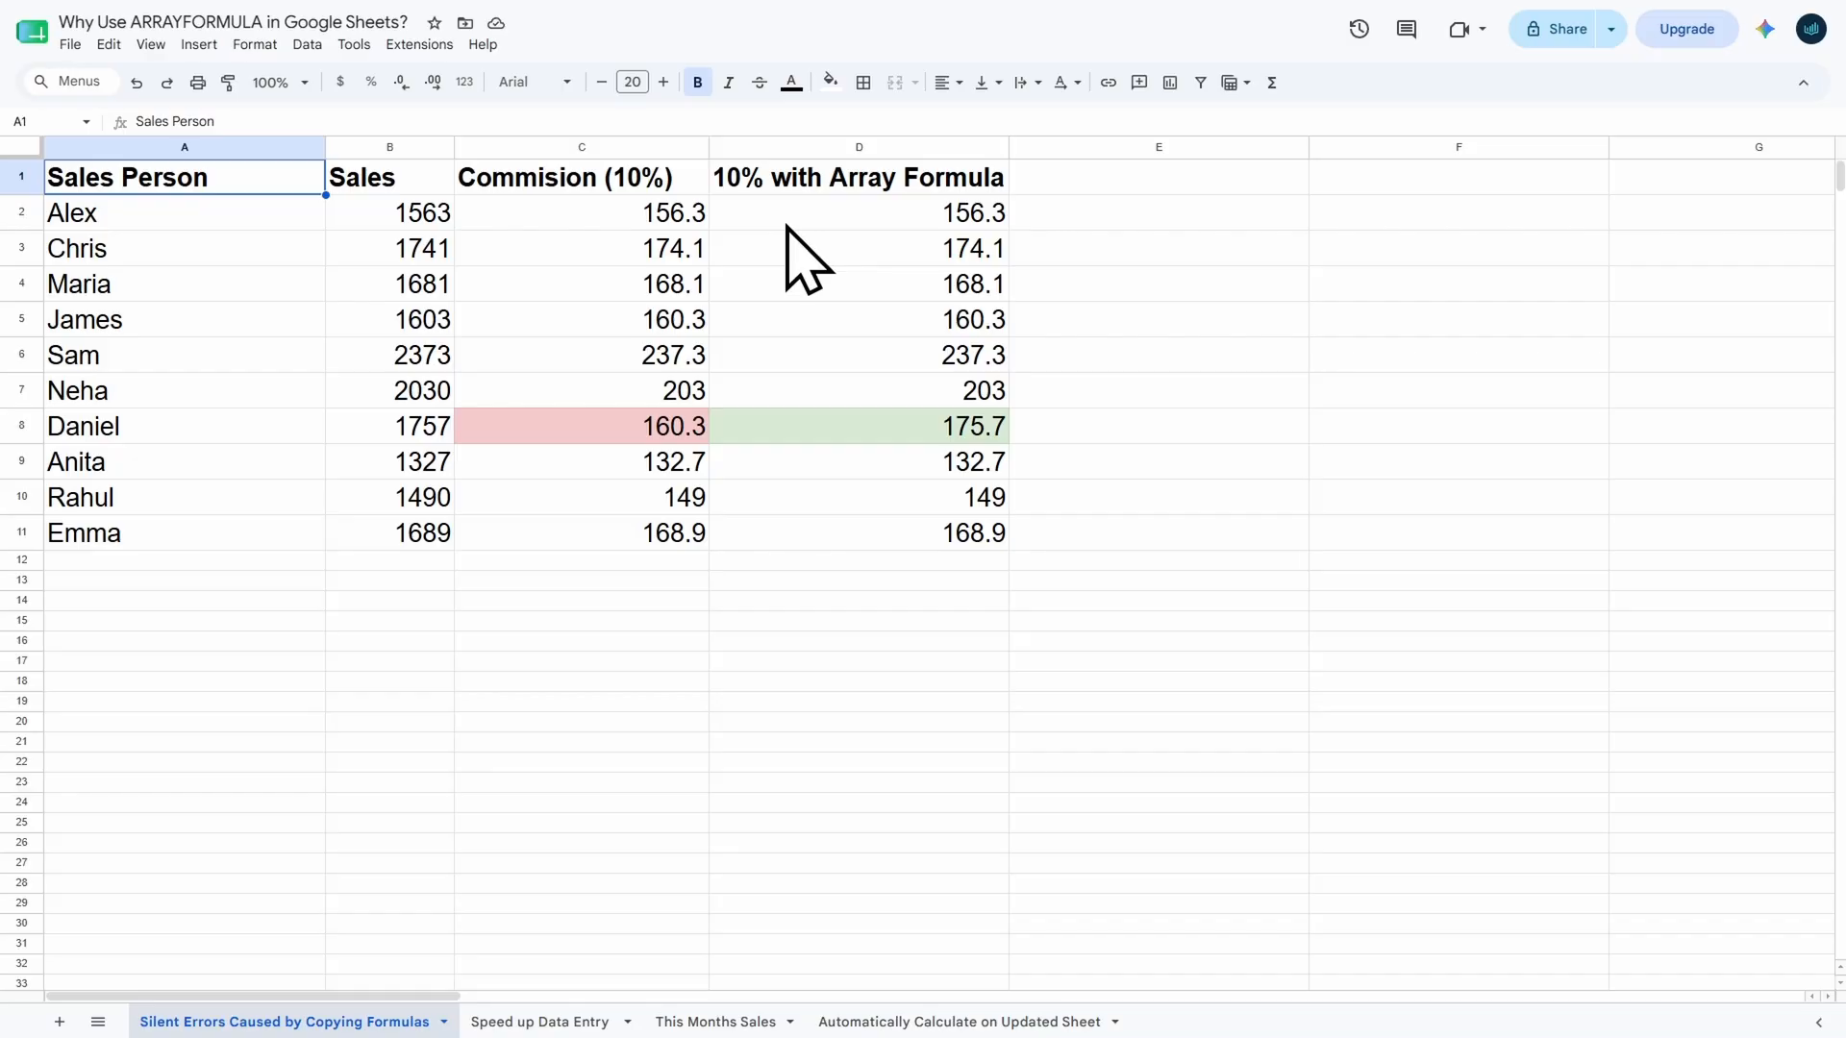
Examine the individual row formulas in cells C2 to C4 of the 10% commission column
left_click(526, 211)
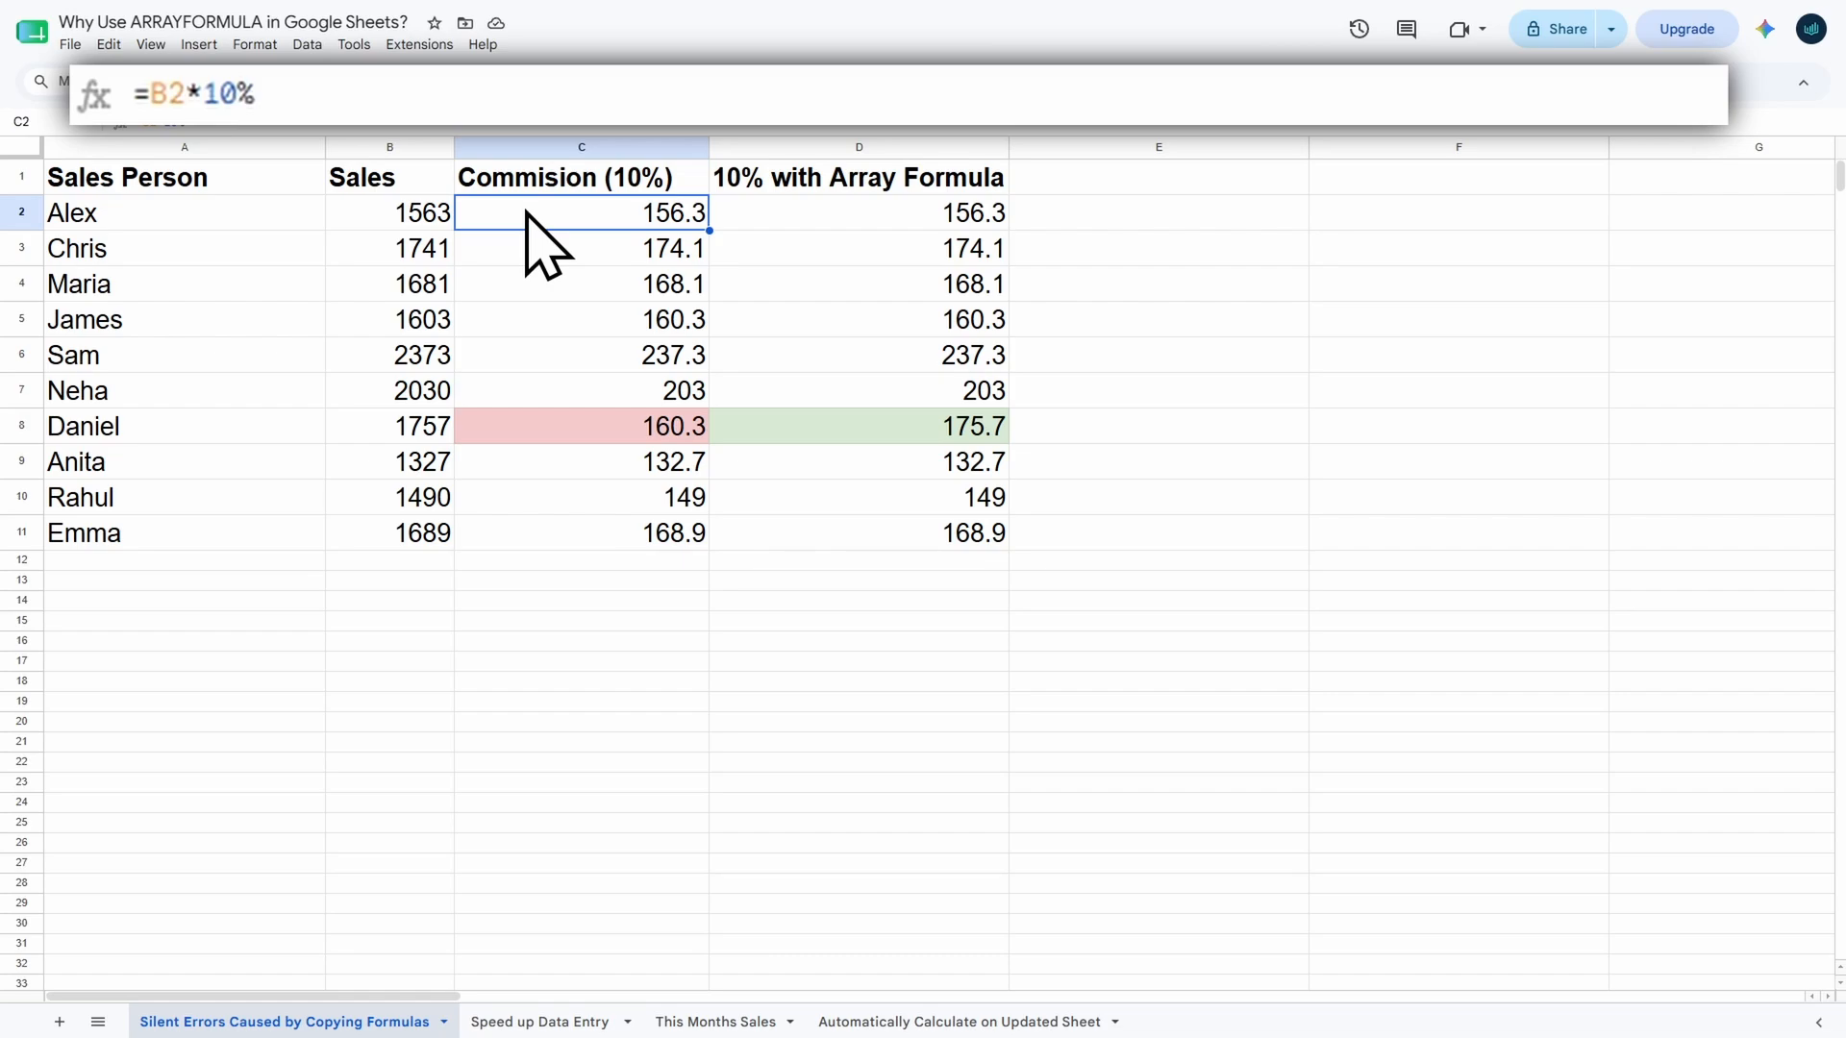
left_click(606, 249)
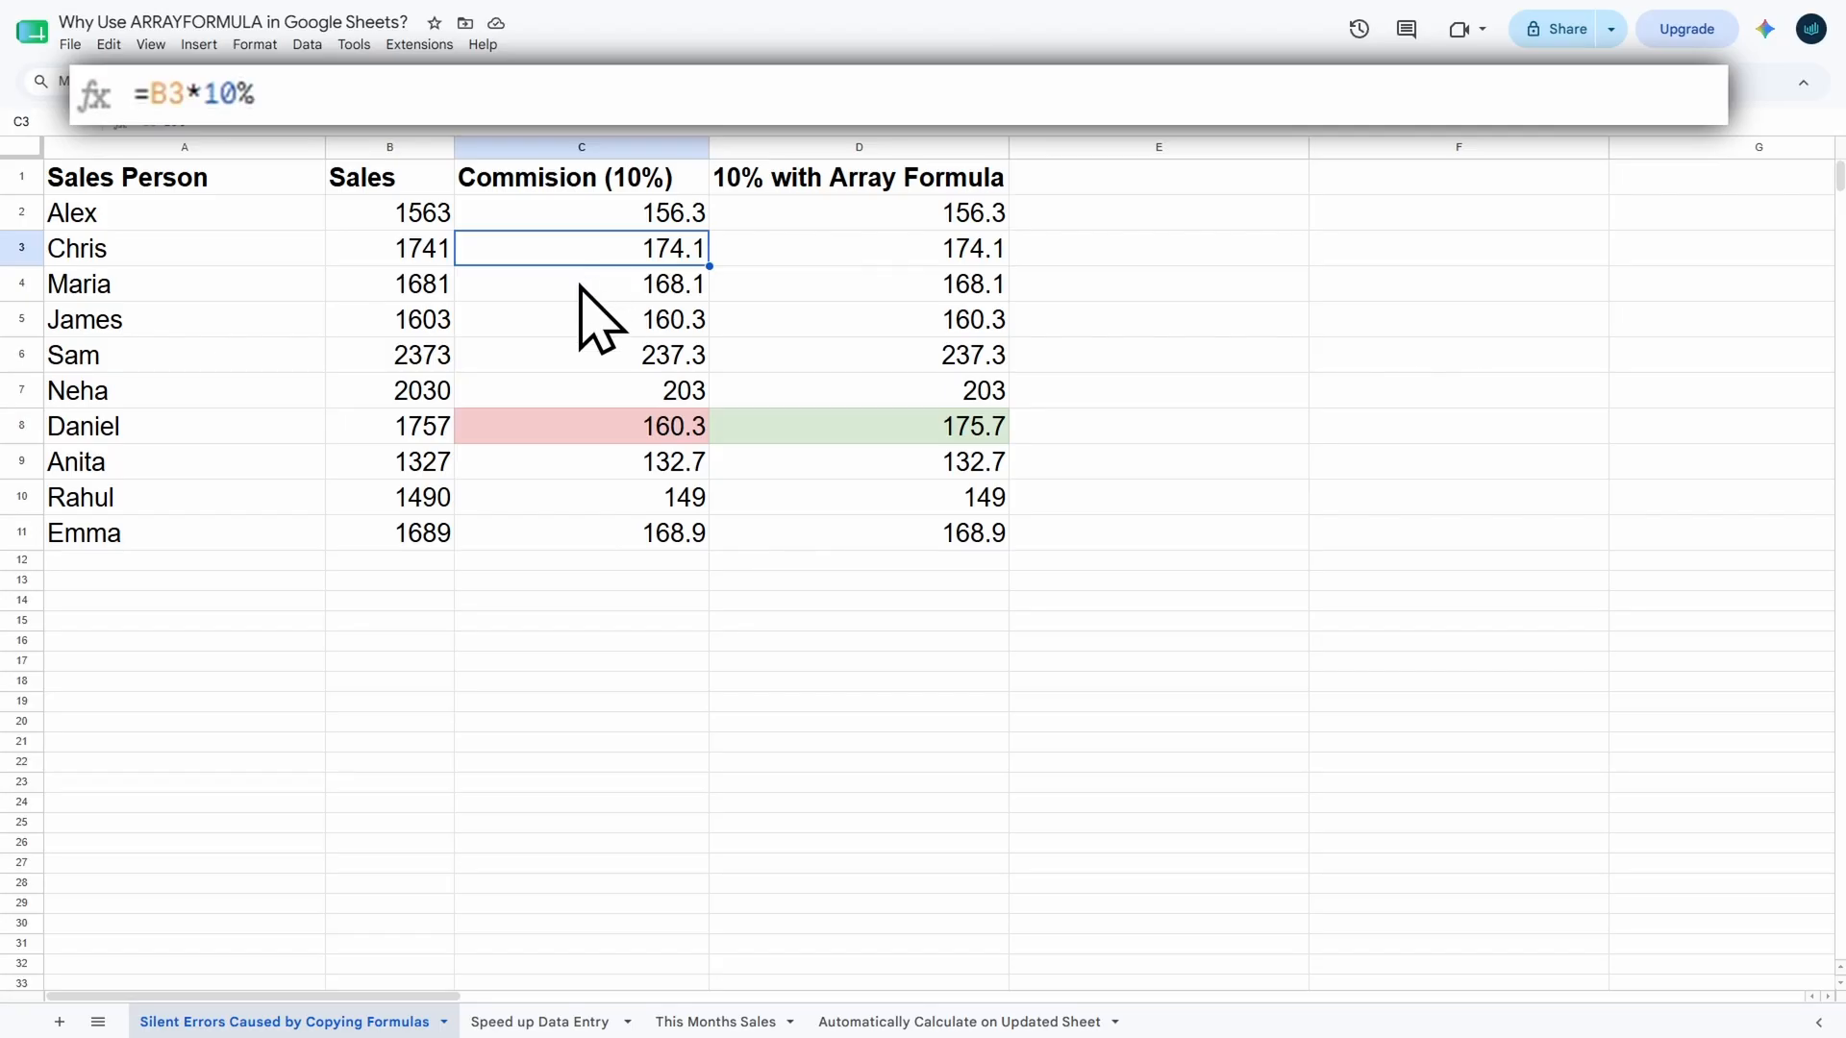
left_click(580, 287)
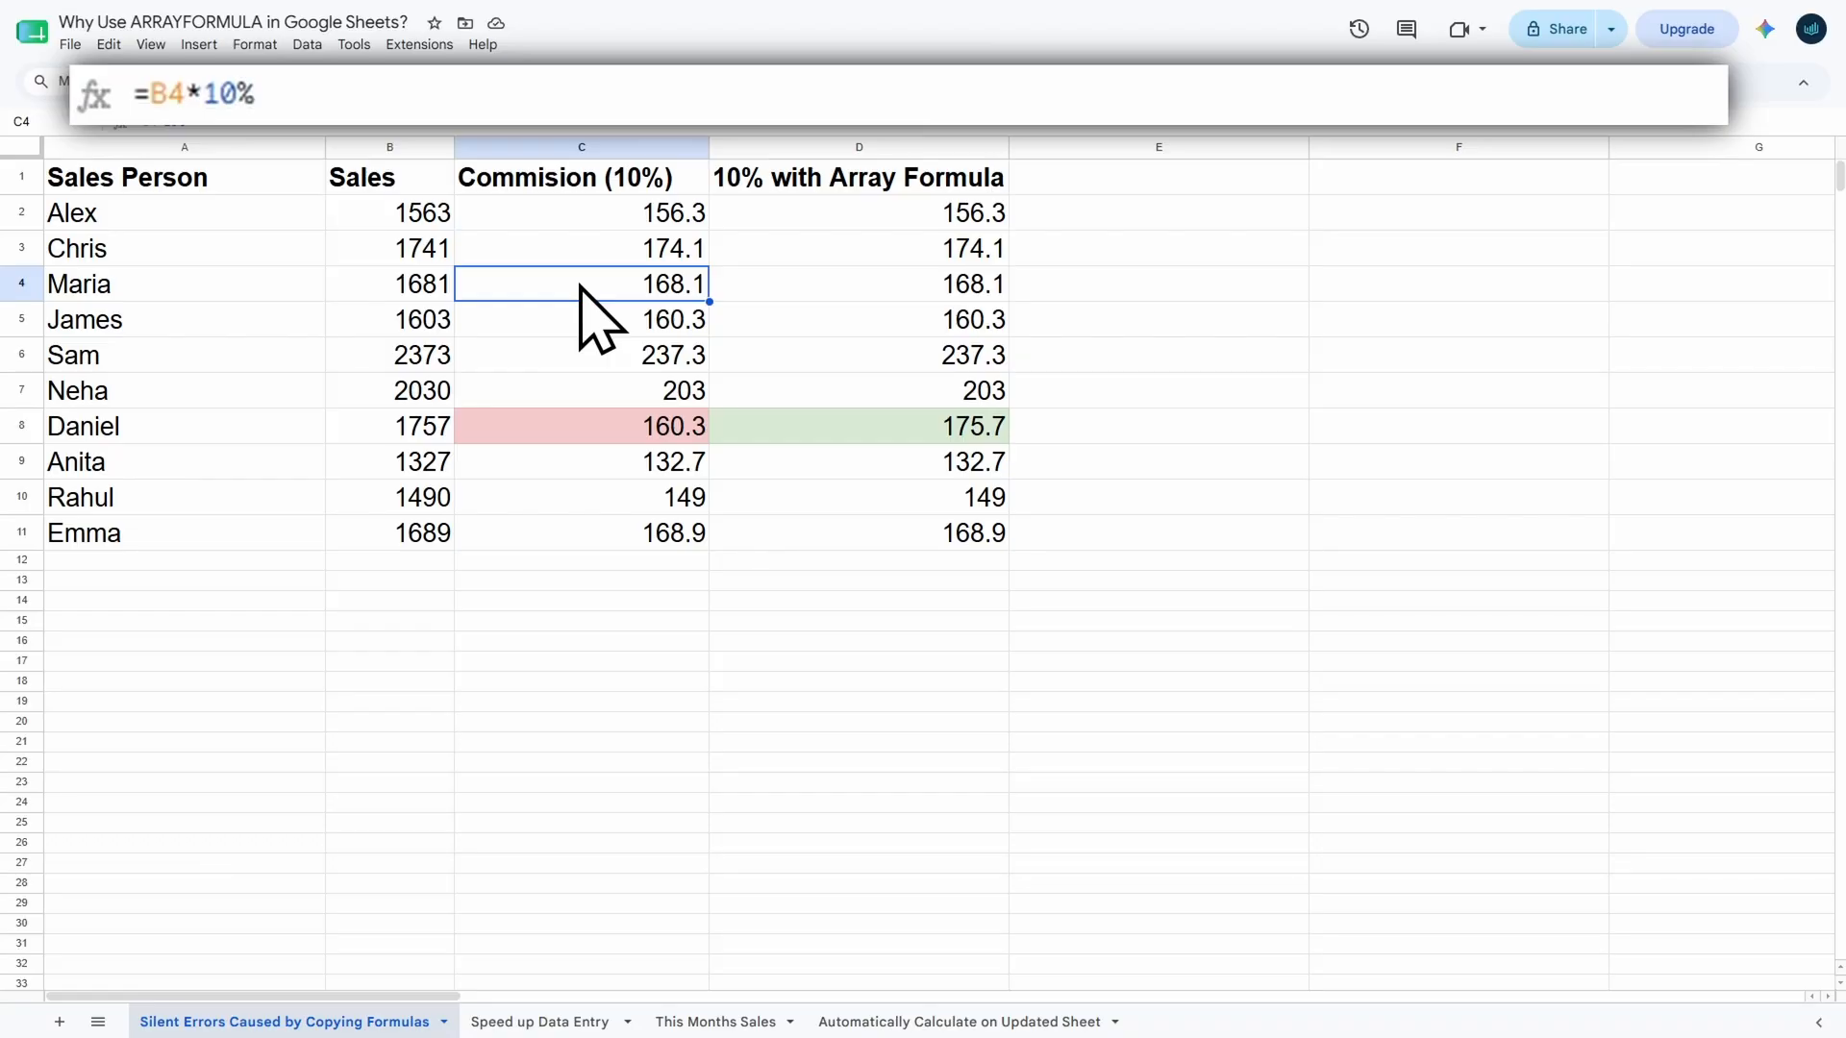
left_click(593, 248)
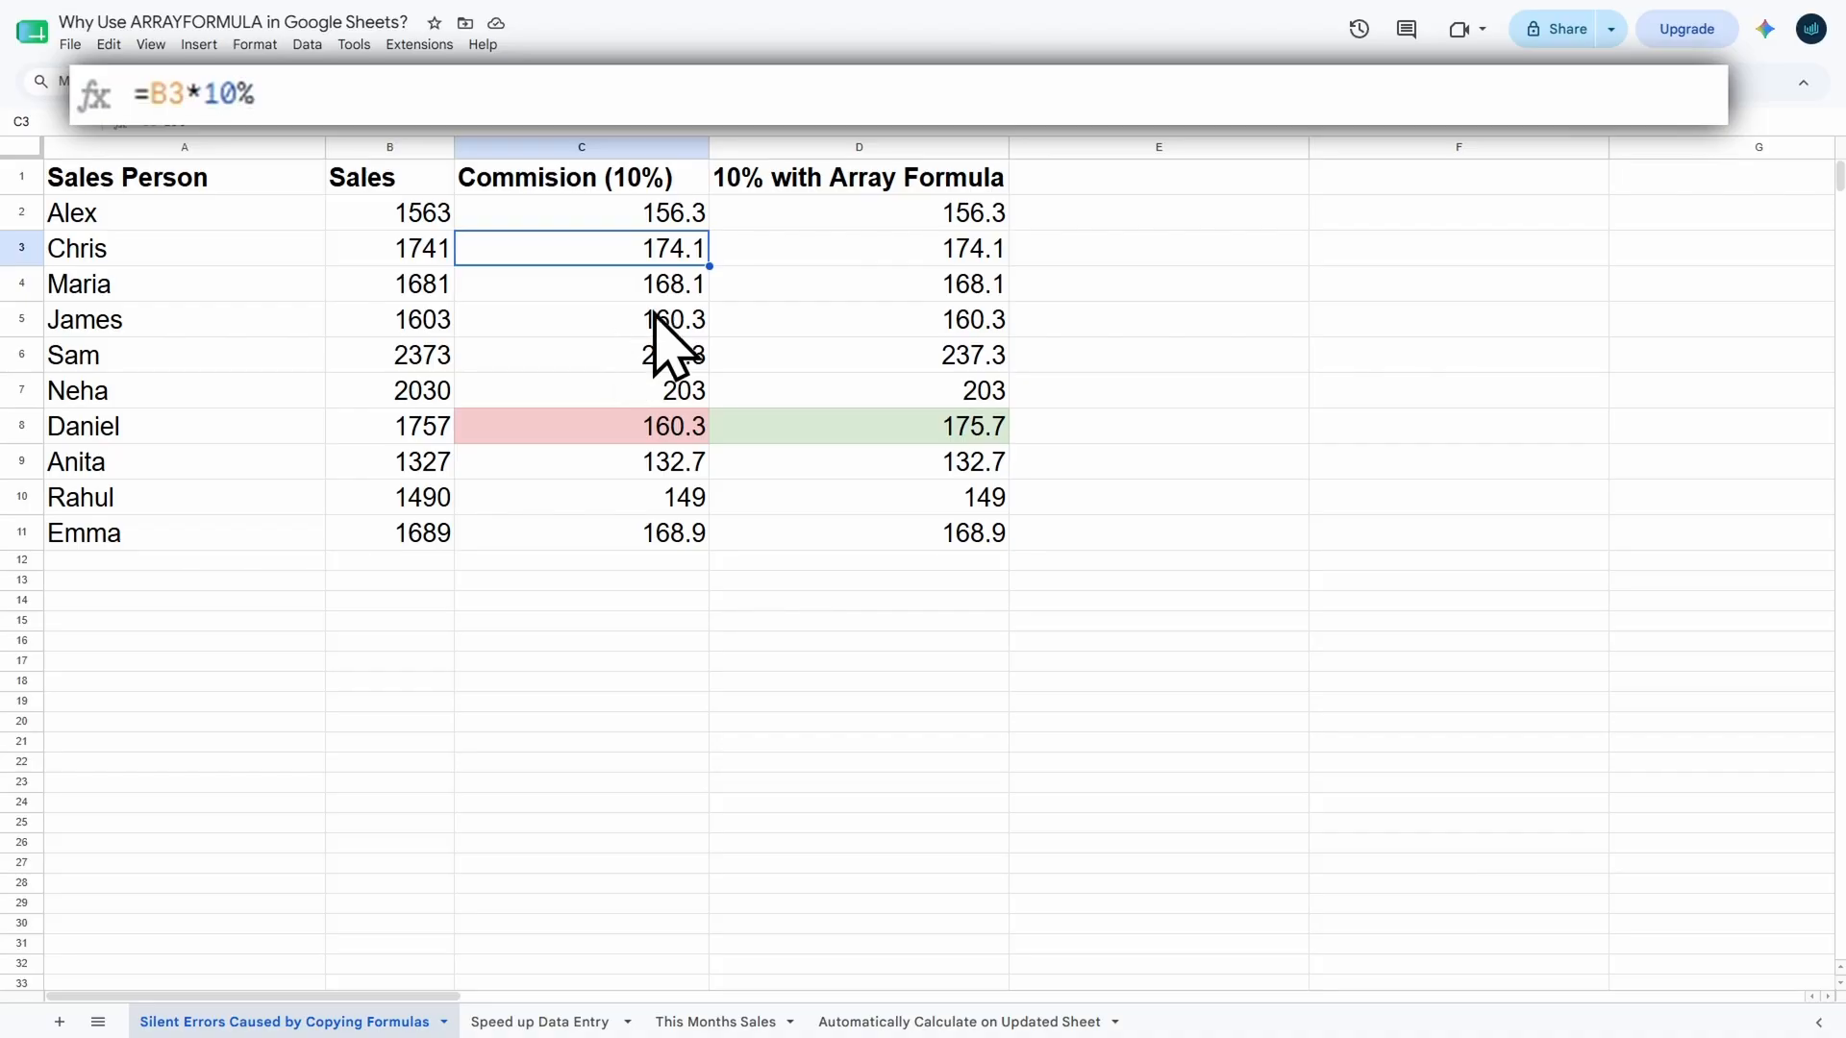
Compare the array formula in D2 with the contents of the cells below it, D3 through D7
left_click(866, 221)
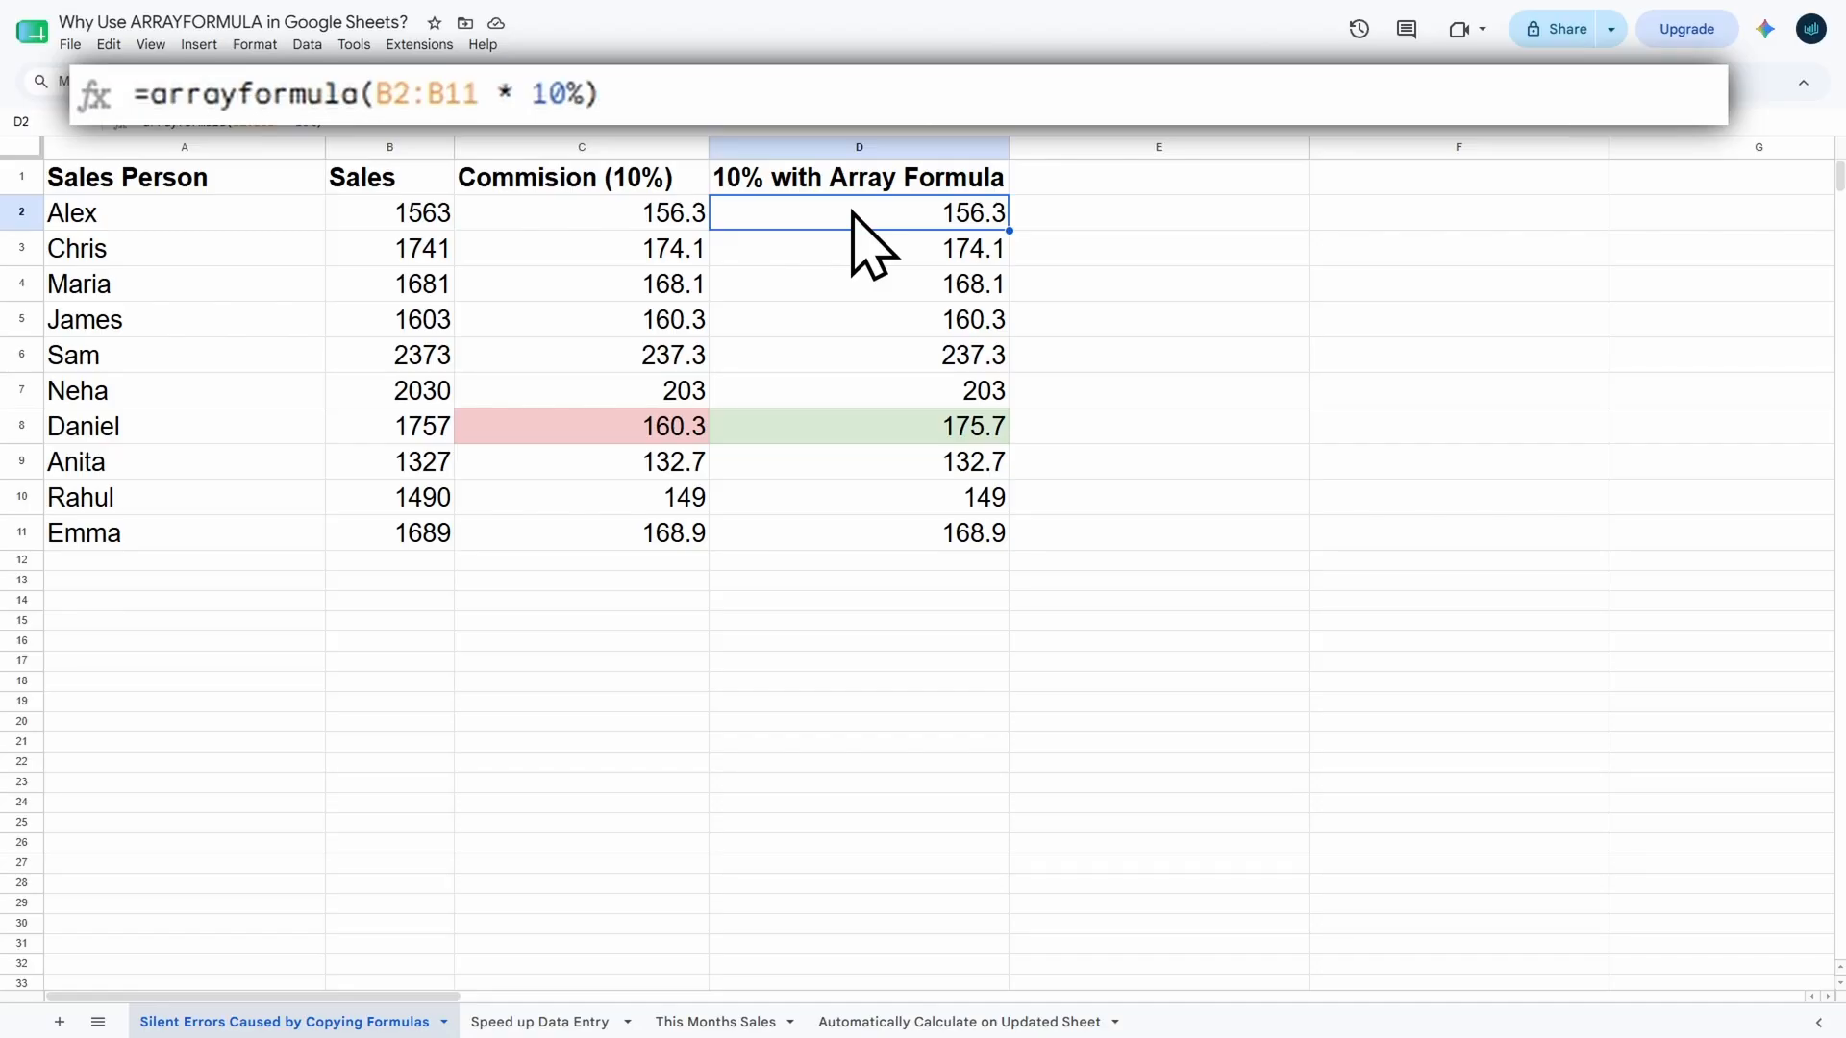
left_click(822, 244)
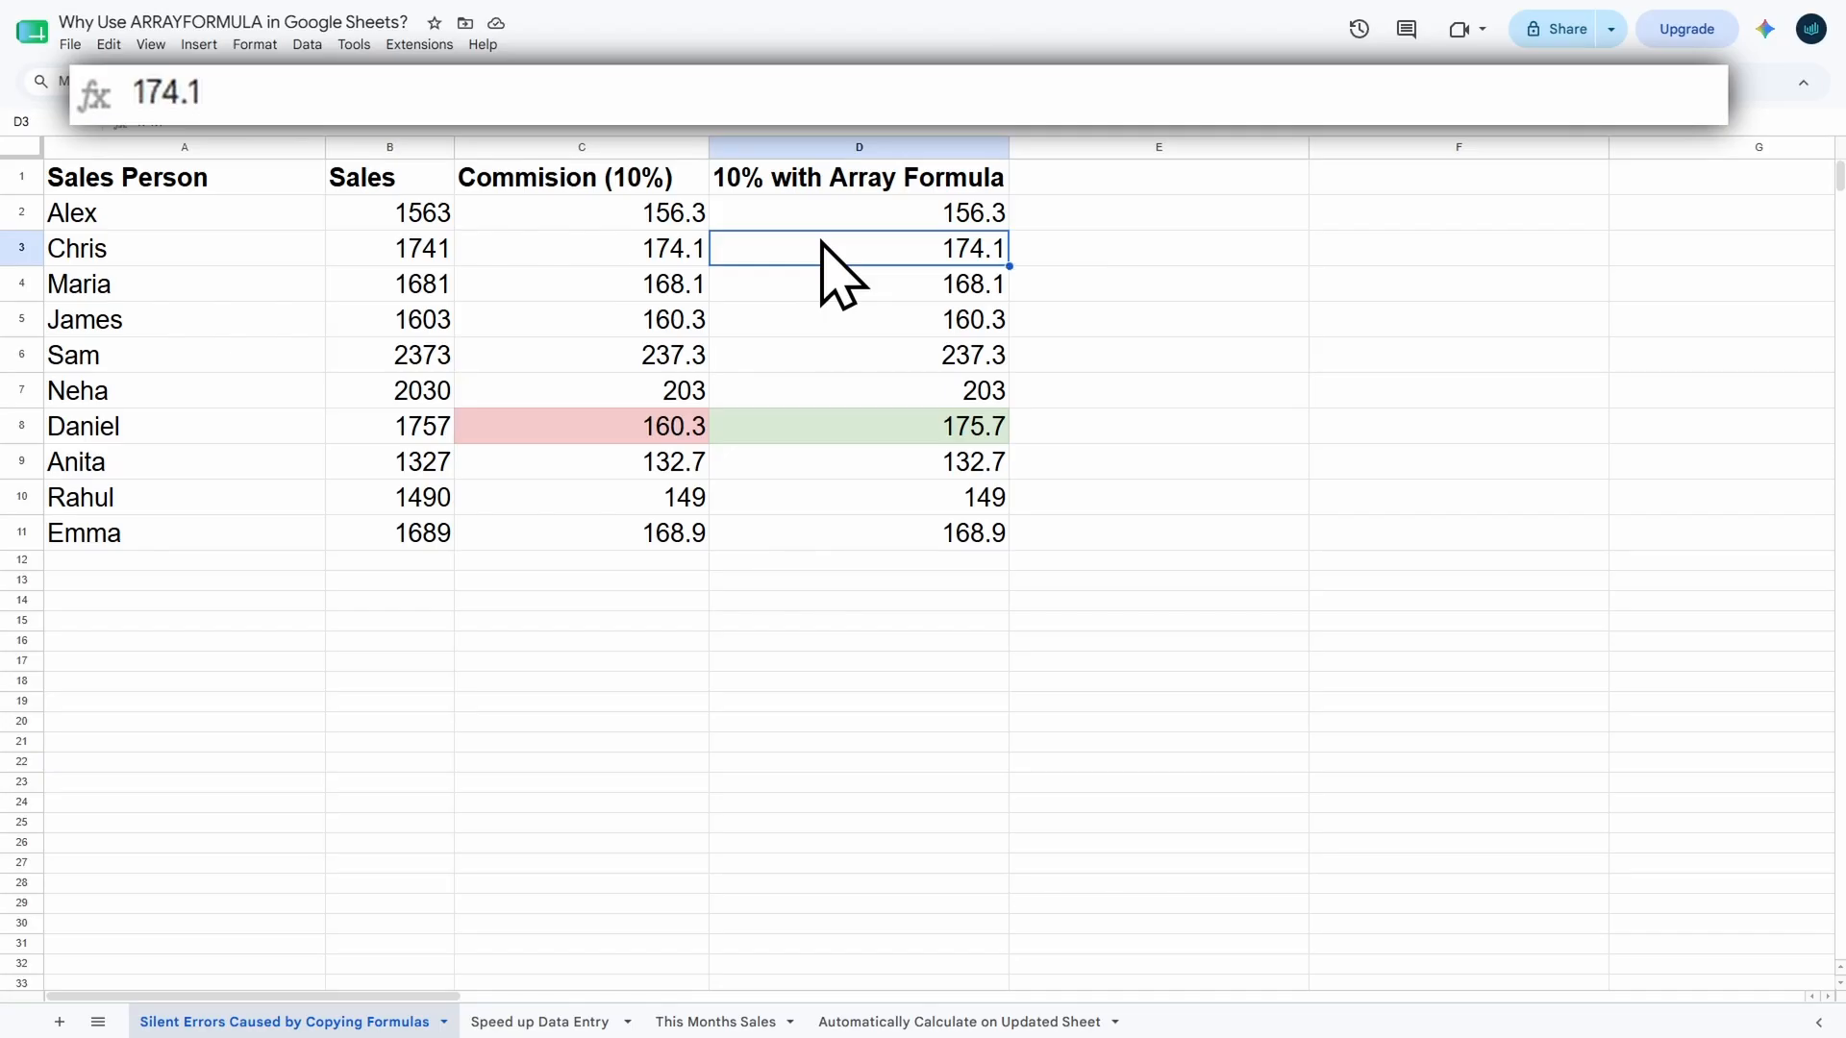
left_click(823, 283)
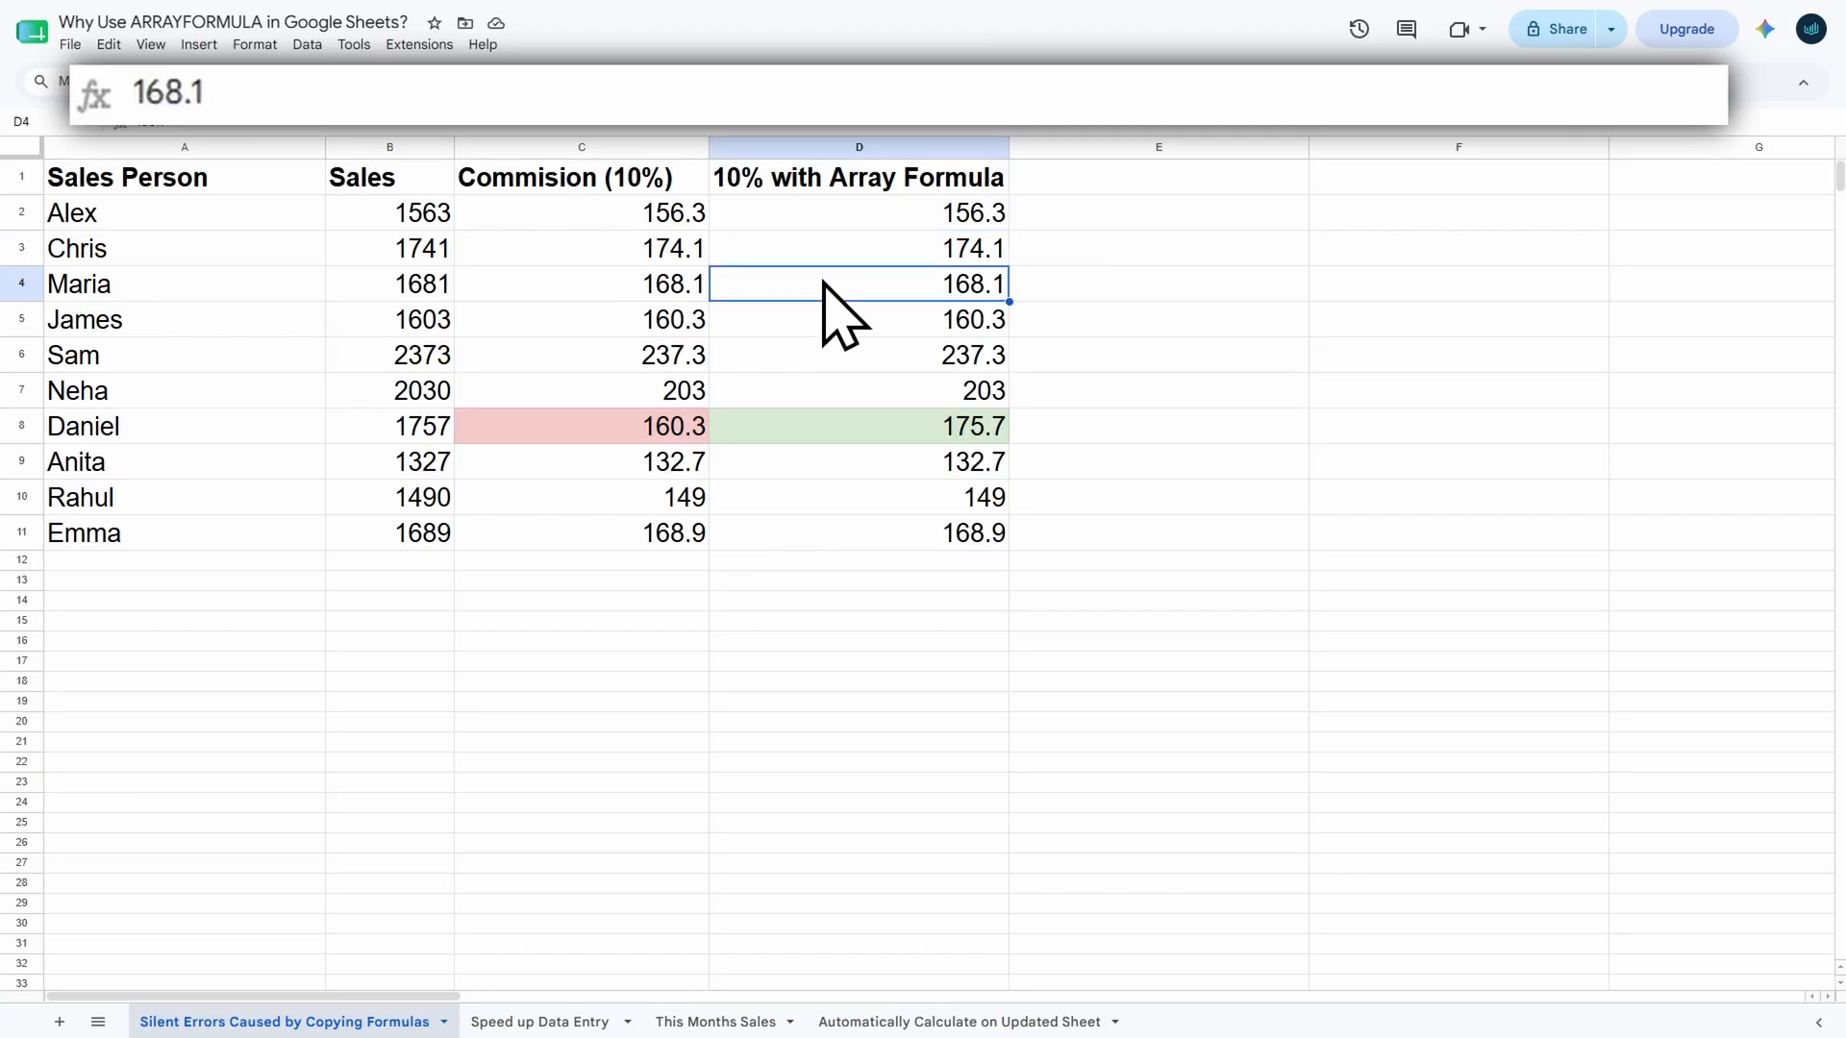
left_click(824, 320)
left_click(829, 355)
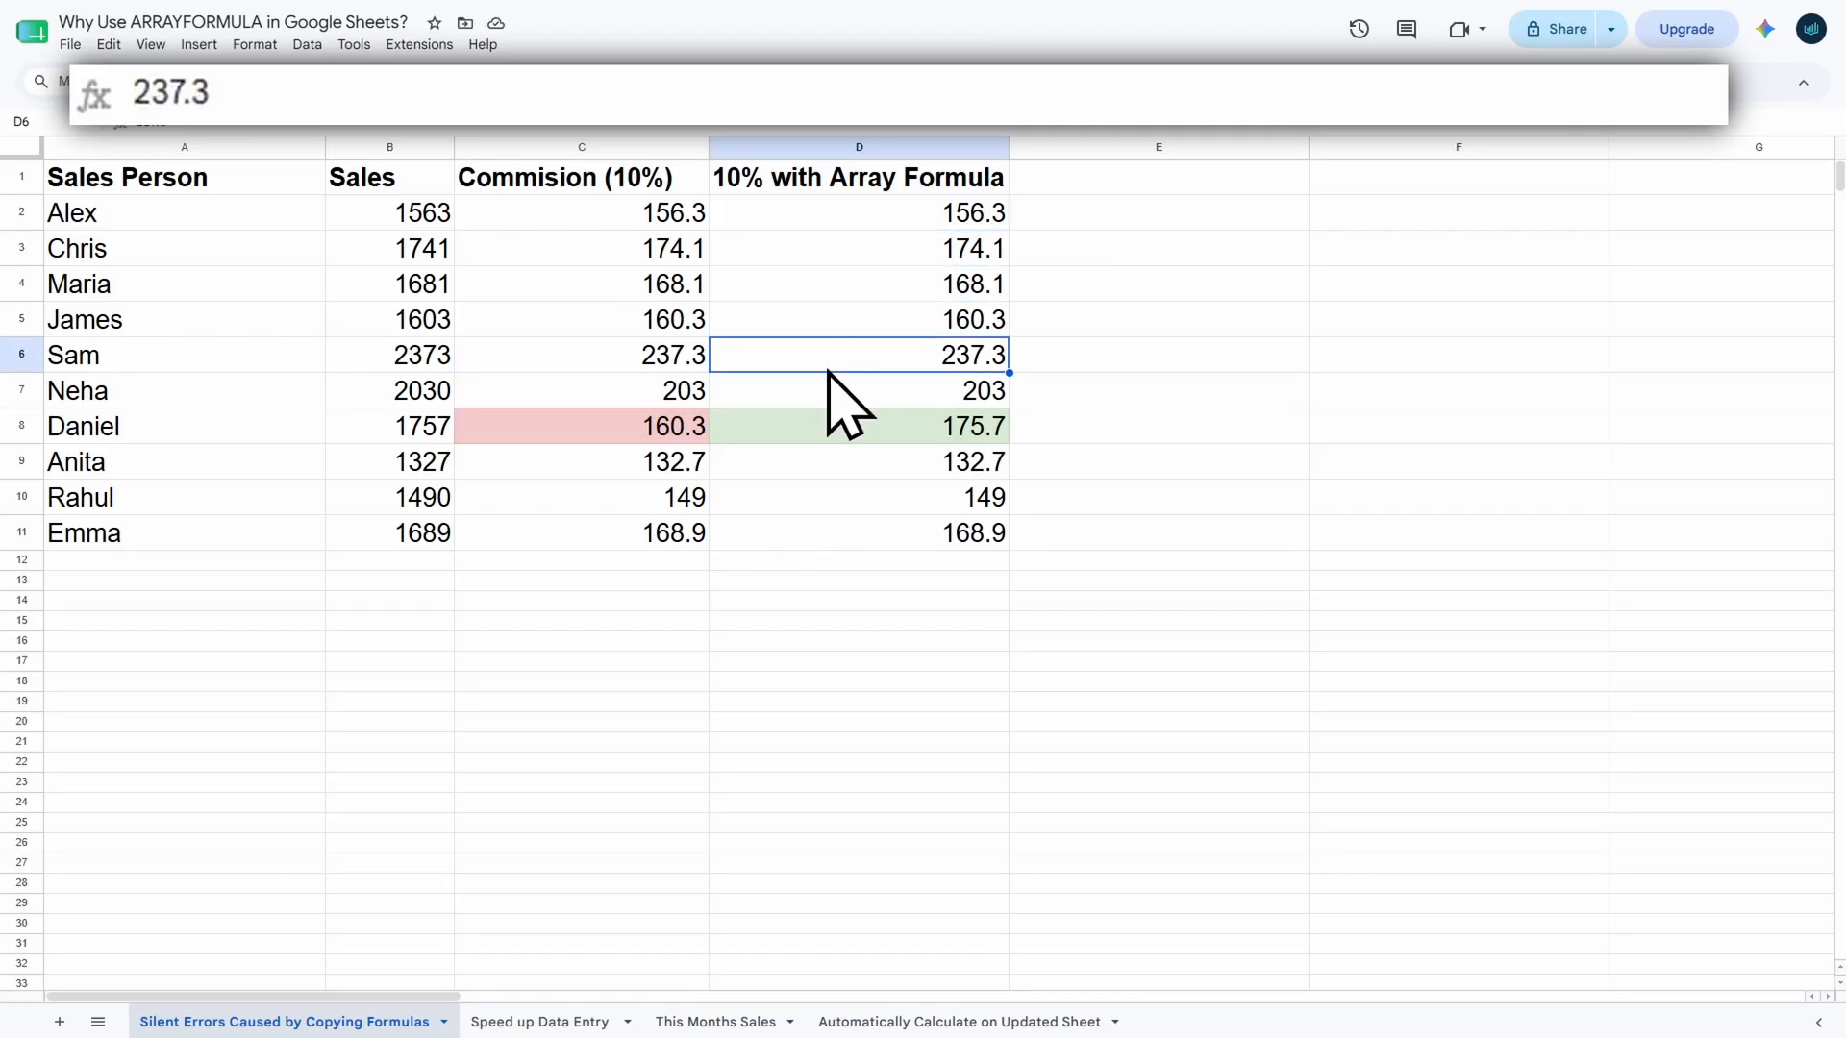
left_click(828, 380)
left_click(846, 246)
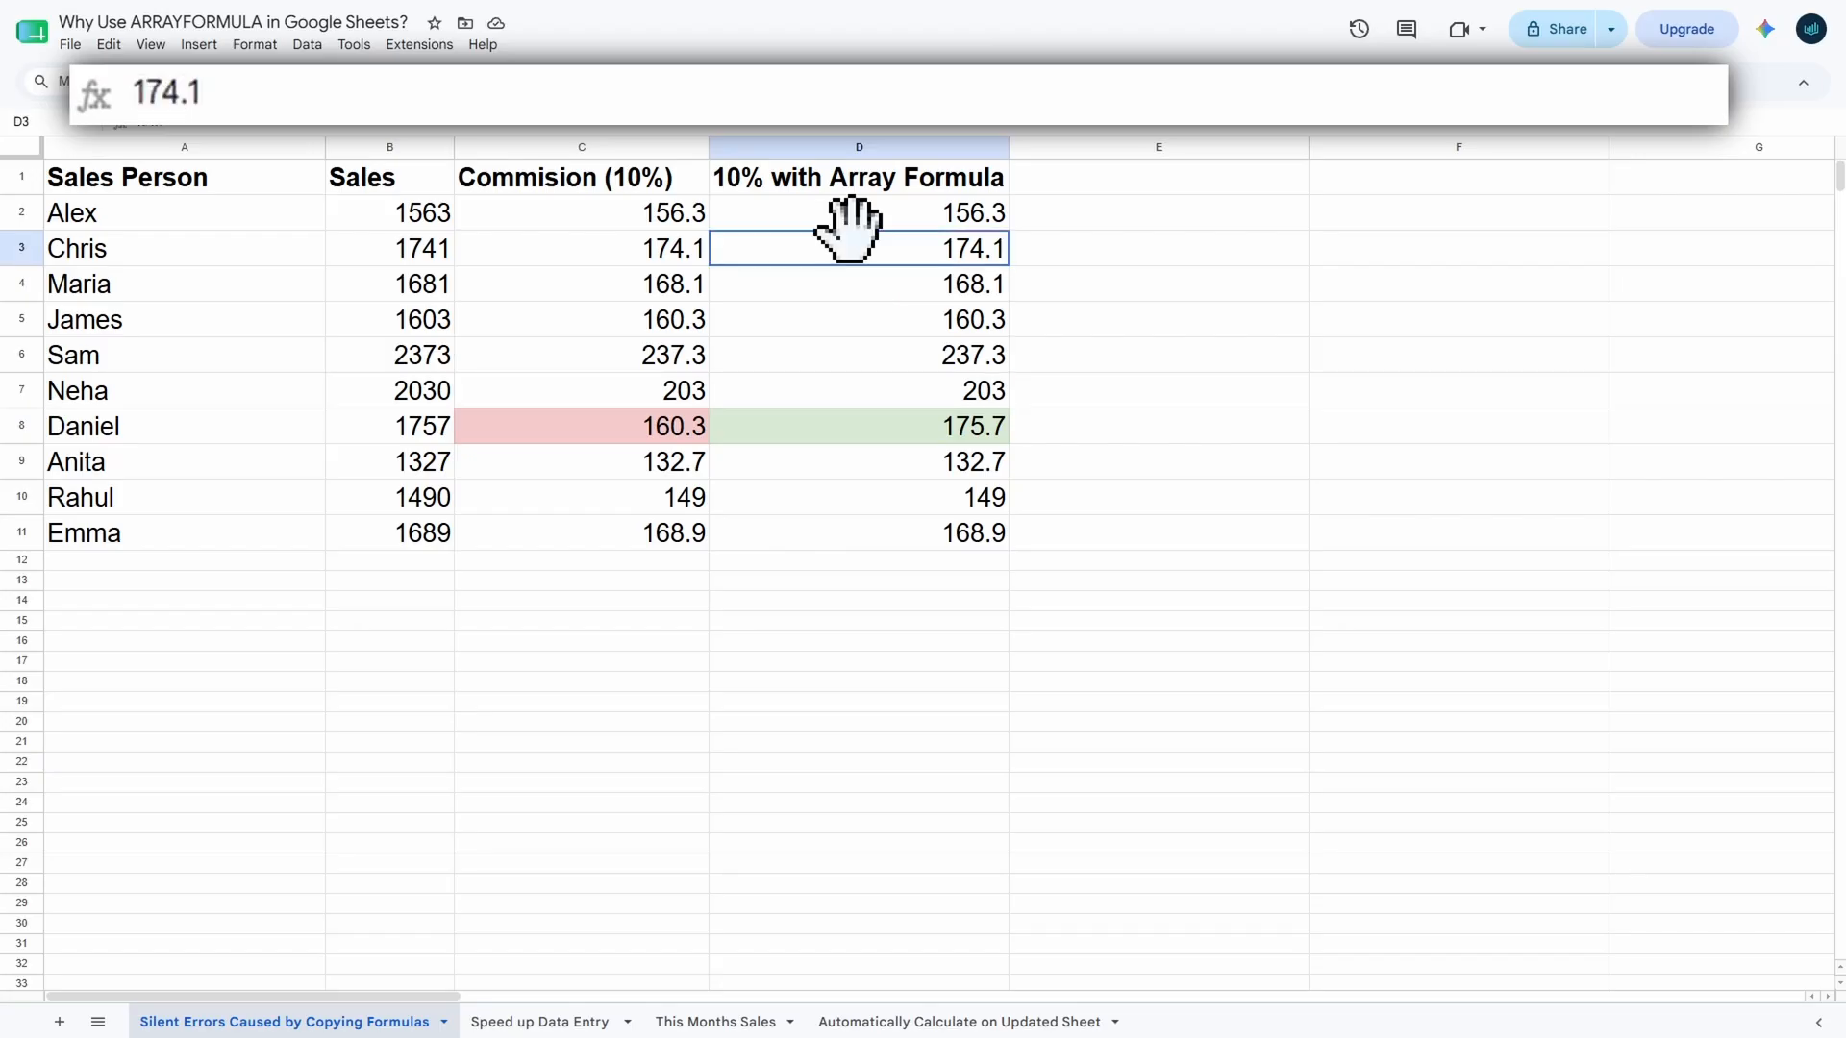
left_click(853, 276)
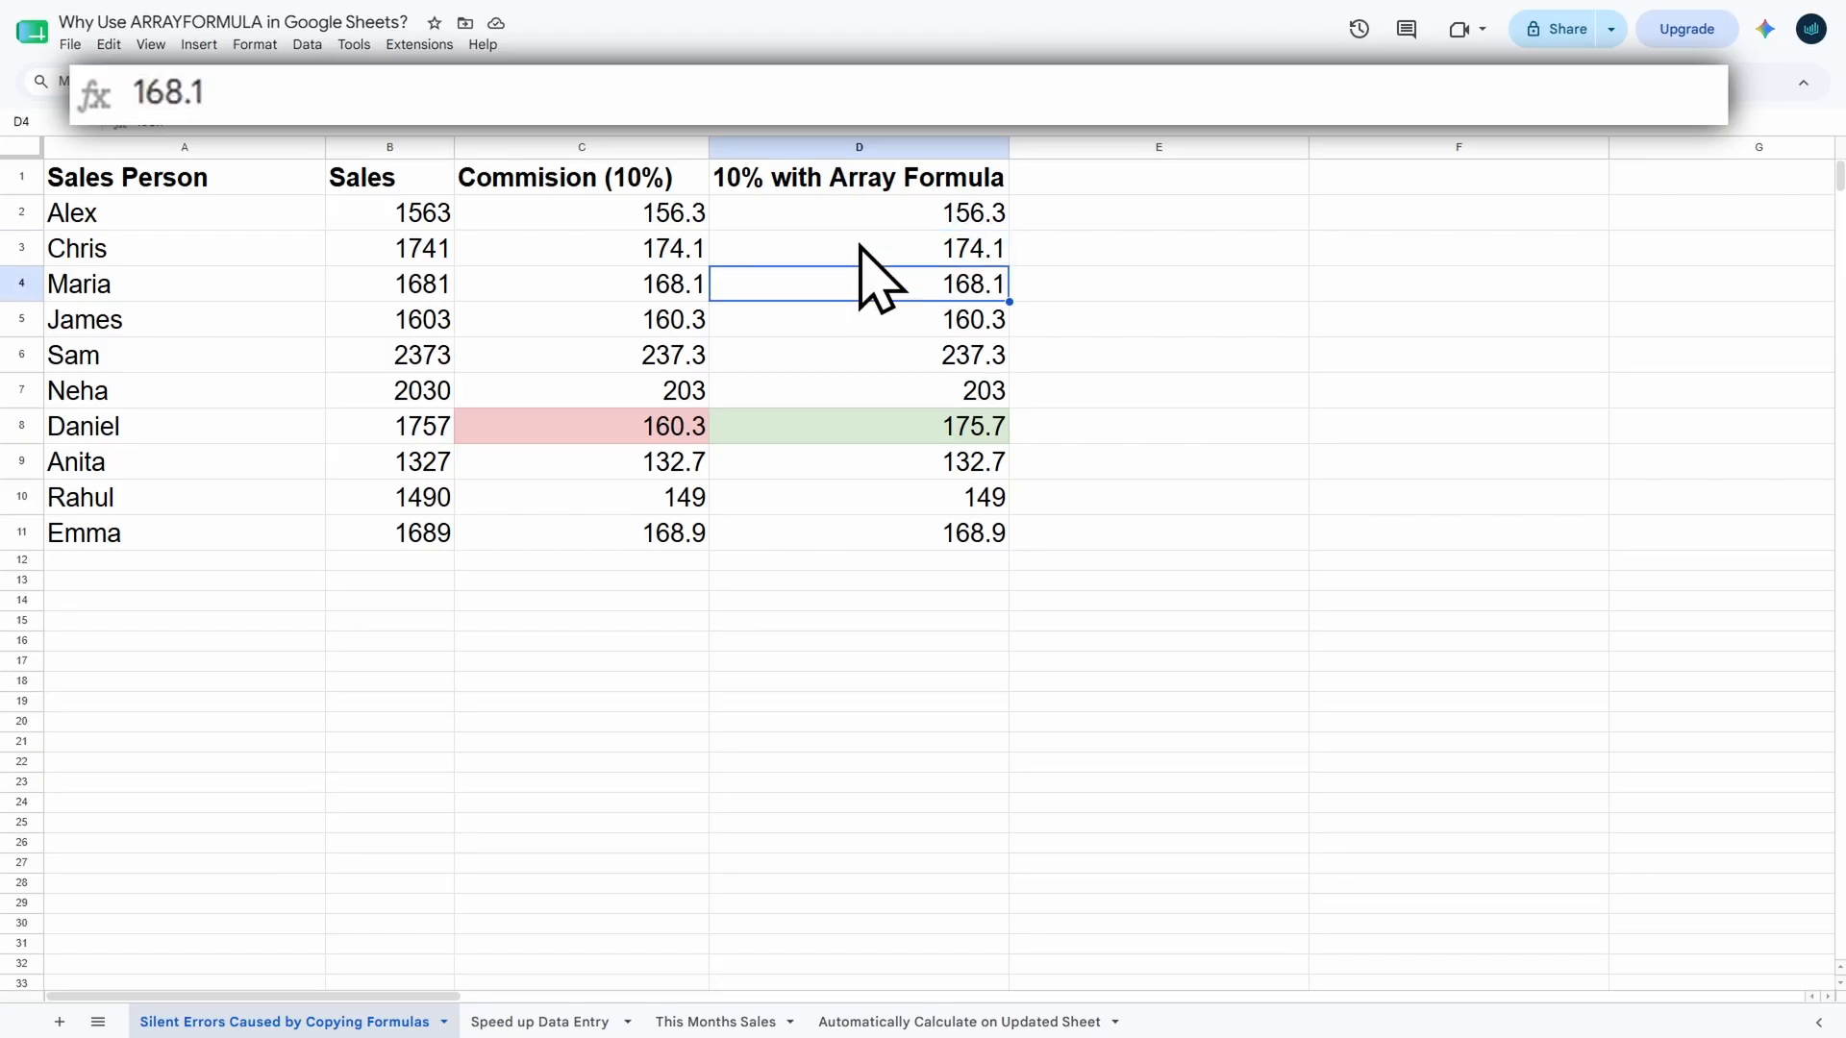
left_click(859, 250)
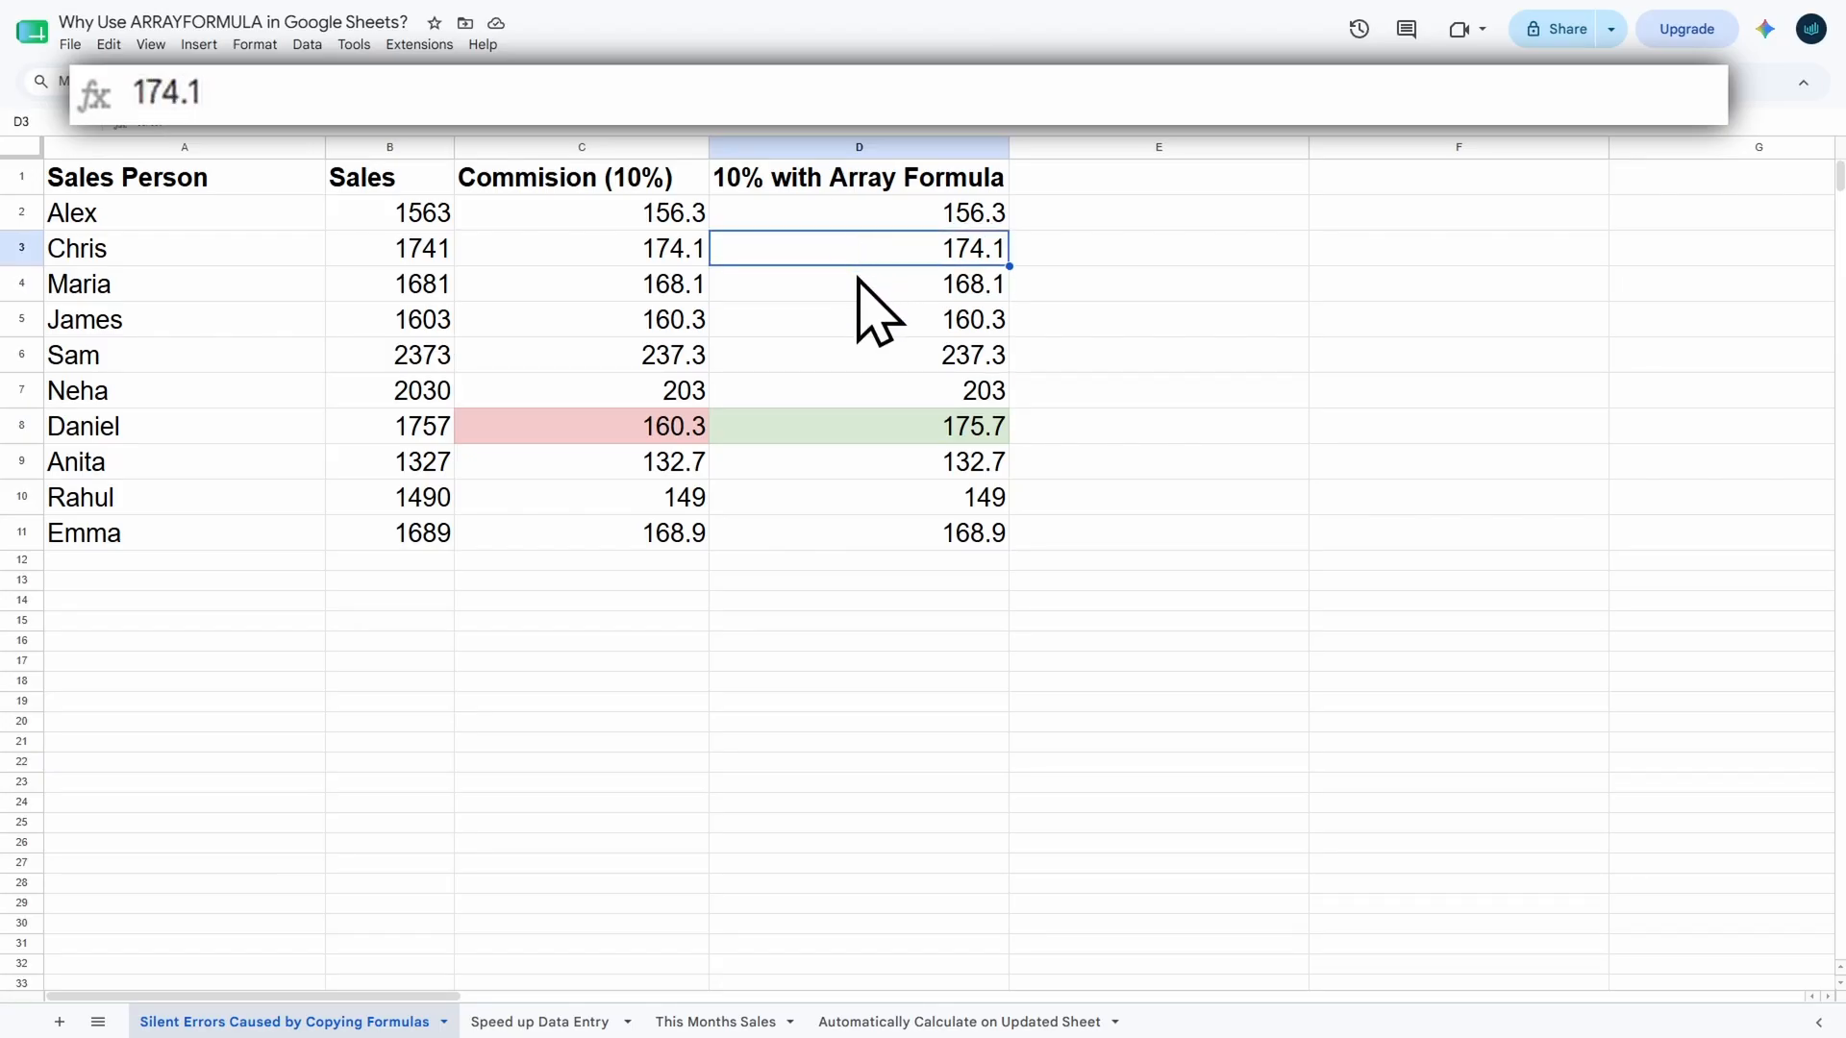
left_click(858, 281)
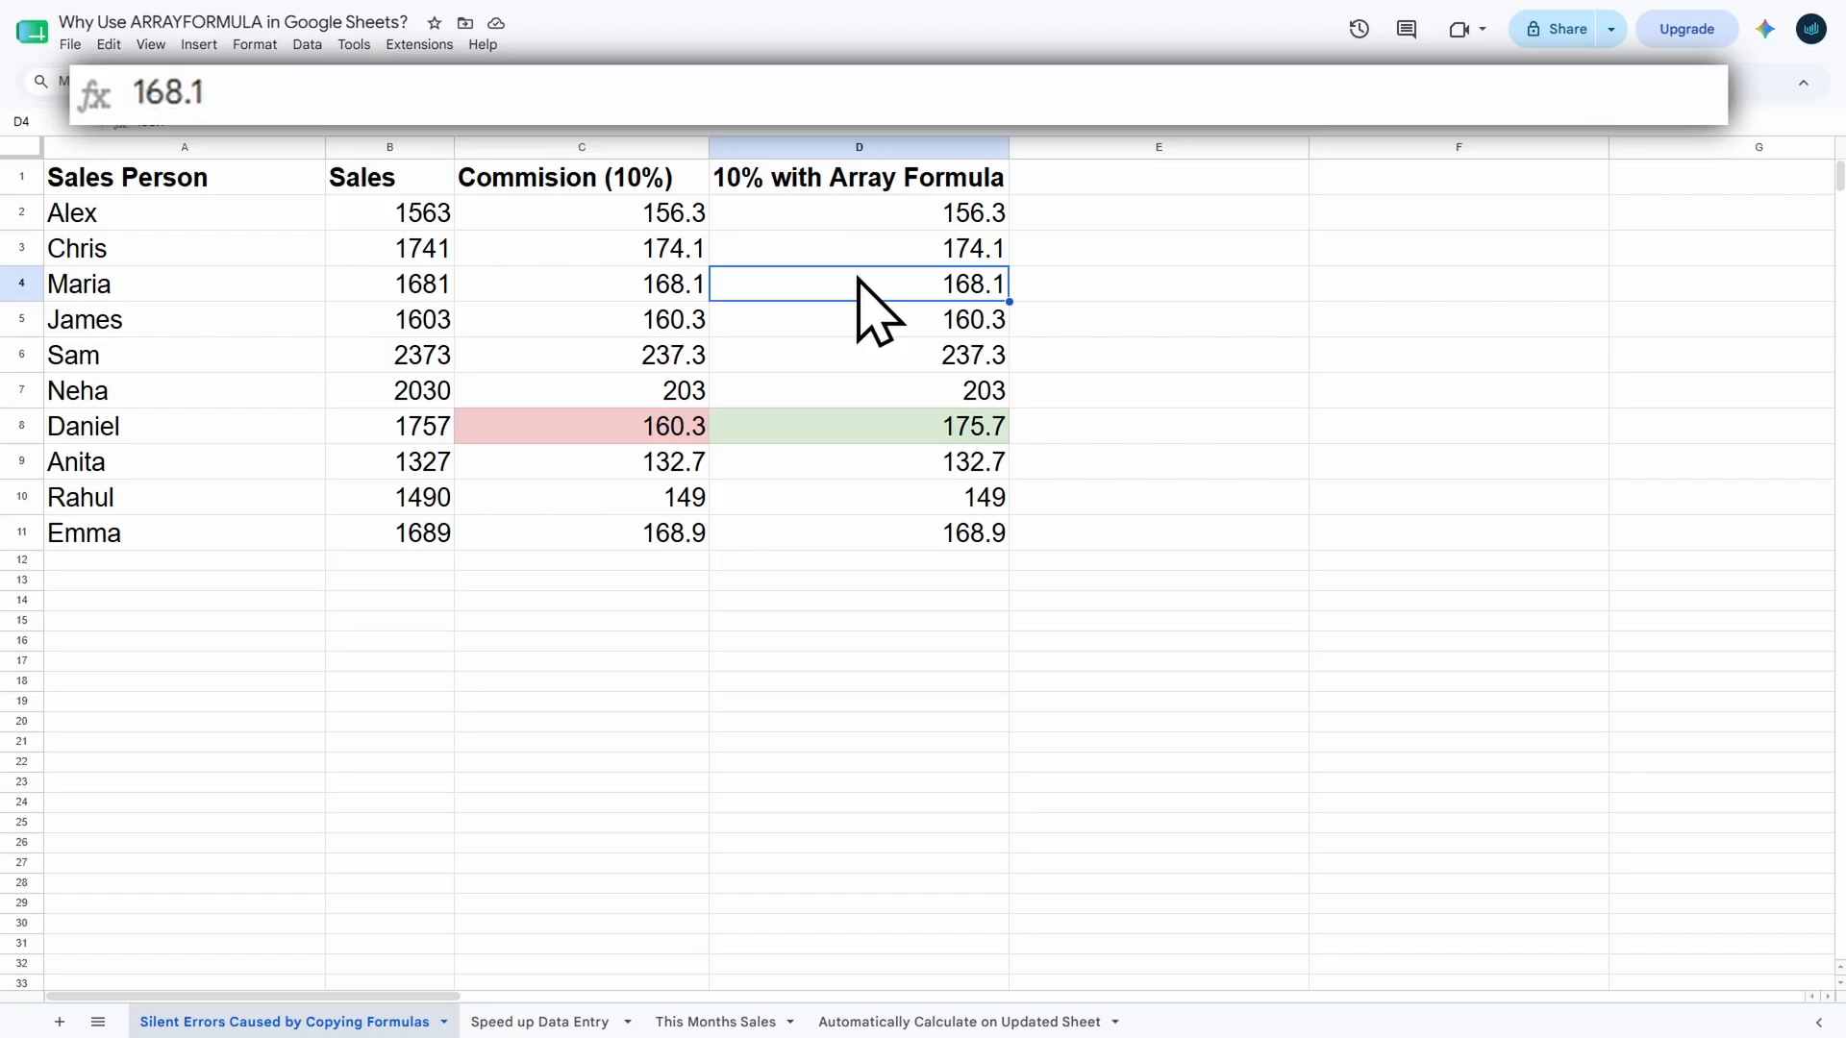
left_click(861, 251)
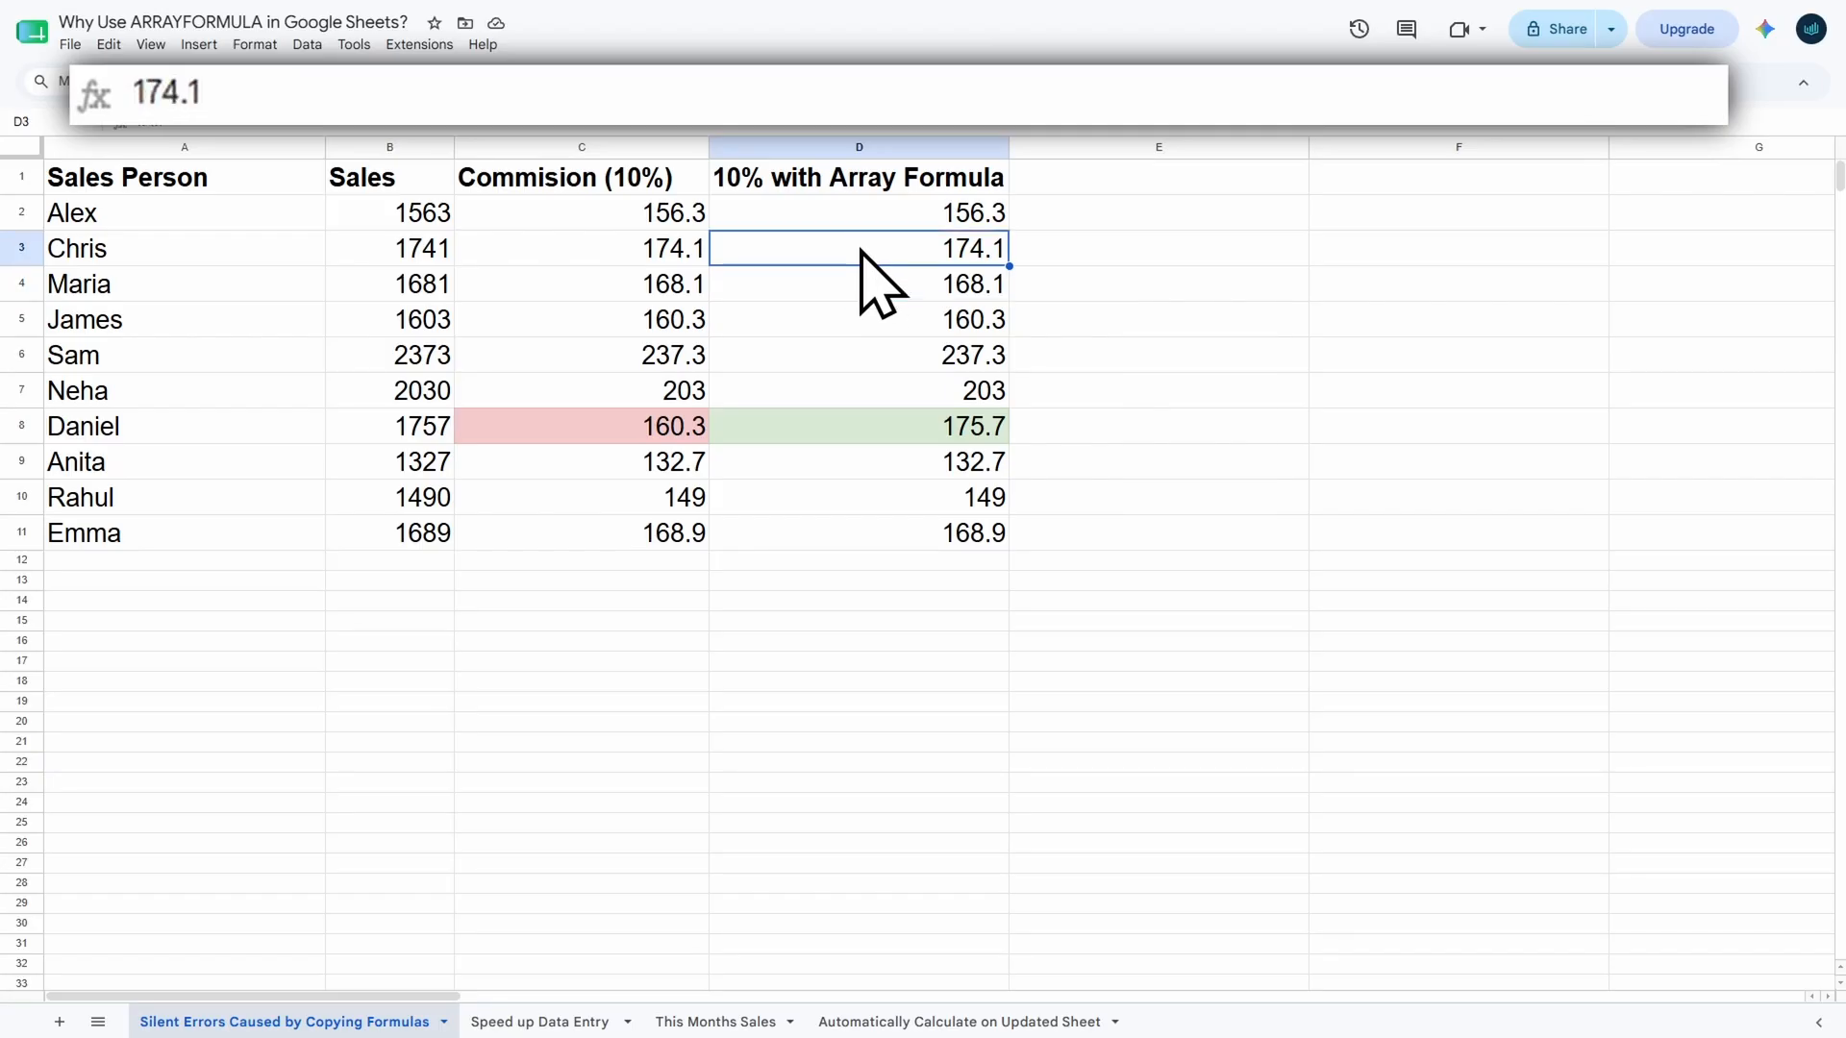
left_click(861, 213)
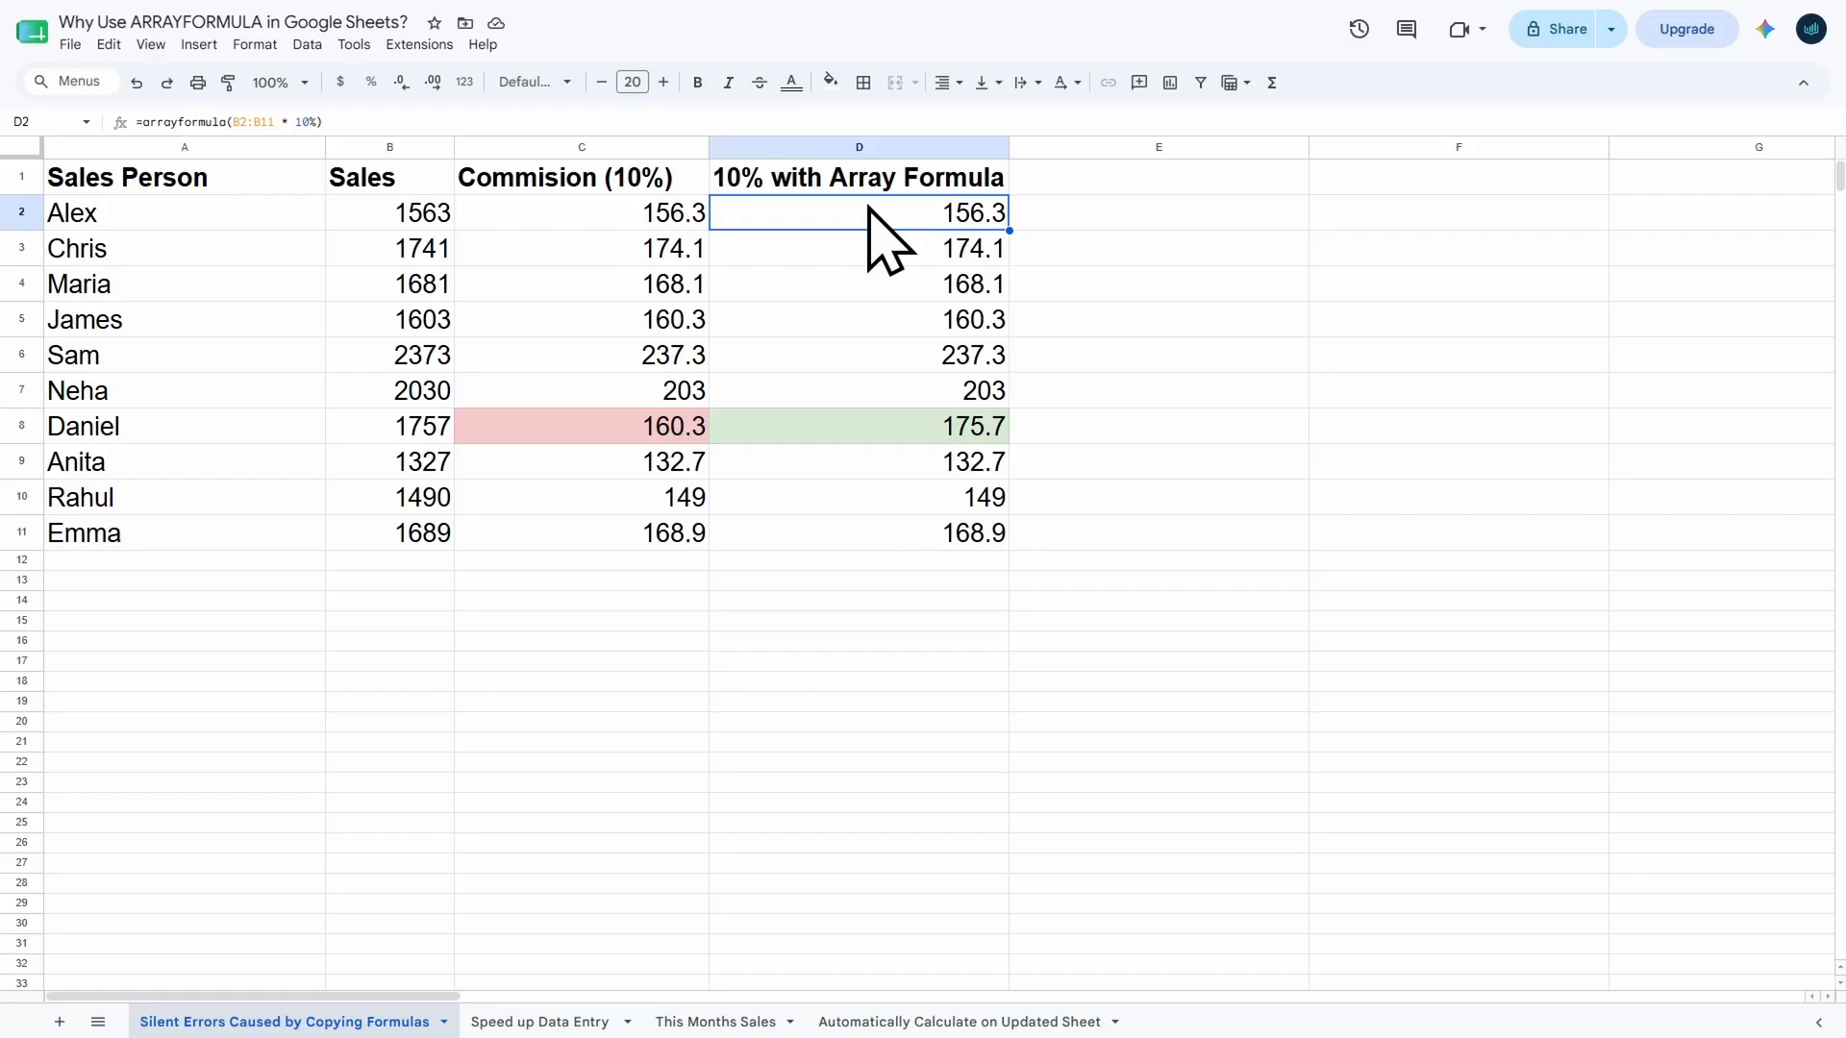
On the Speed up Data Entry sheet, add a new sales person's name in A12 with sales of 1200 in B12
left_click(545, 1025)
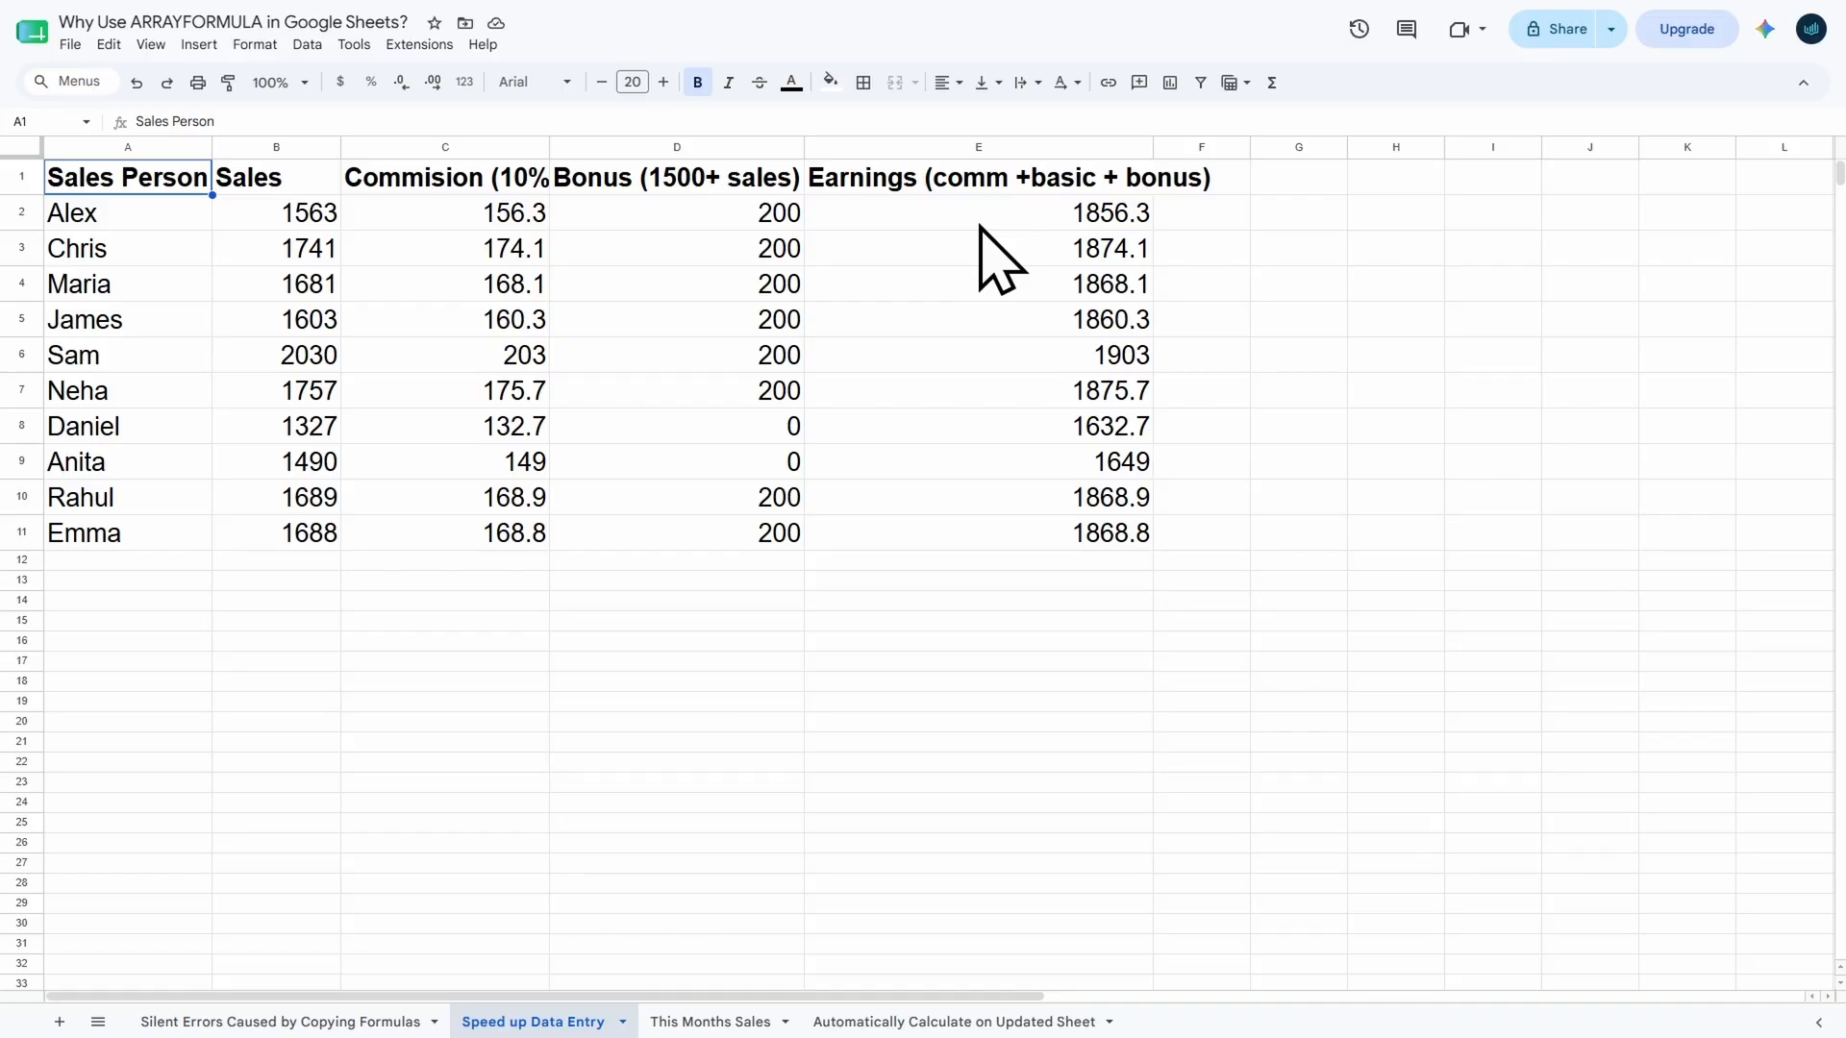
left_click(131, 562)
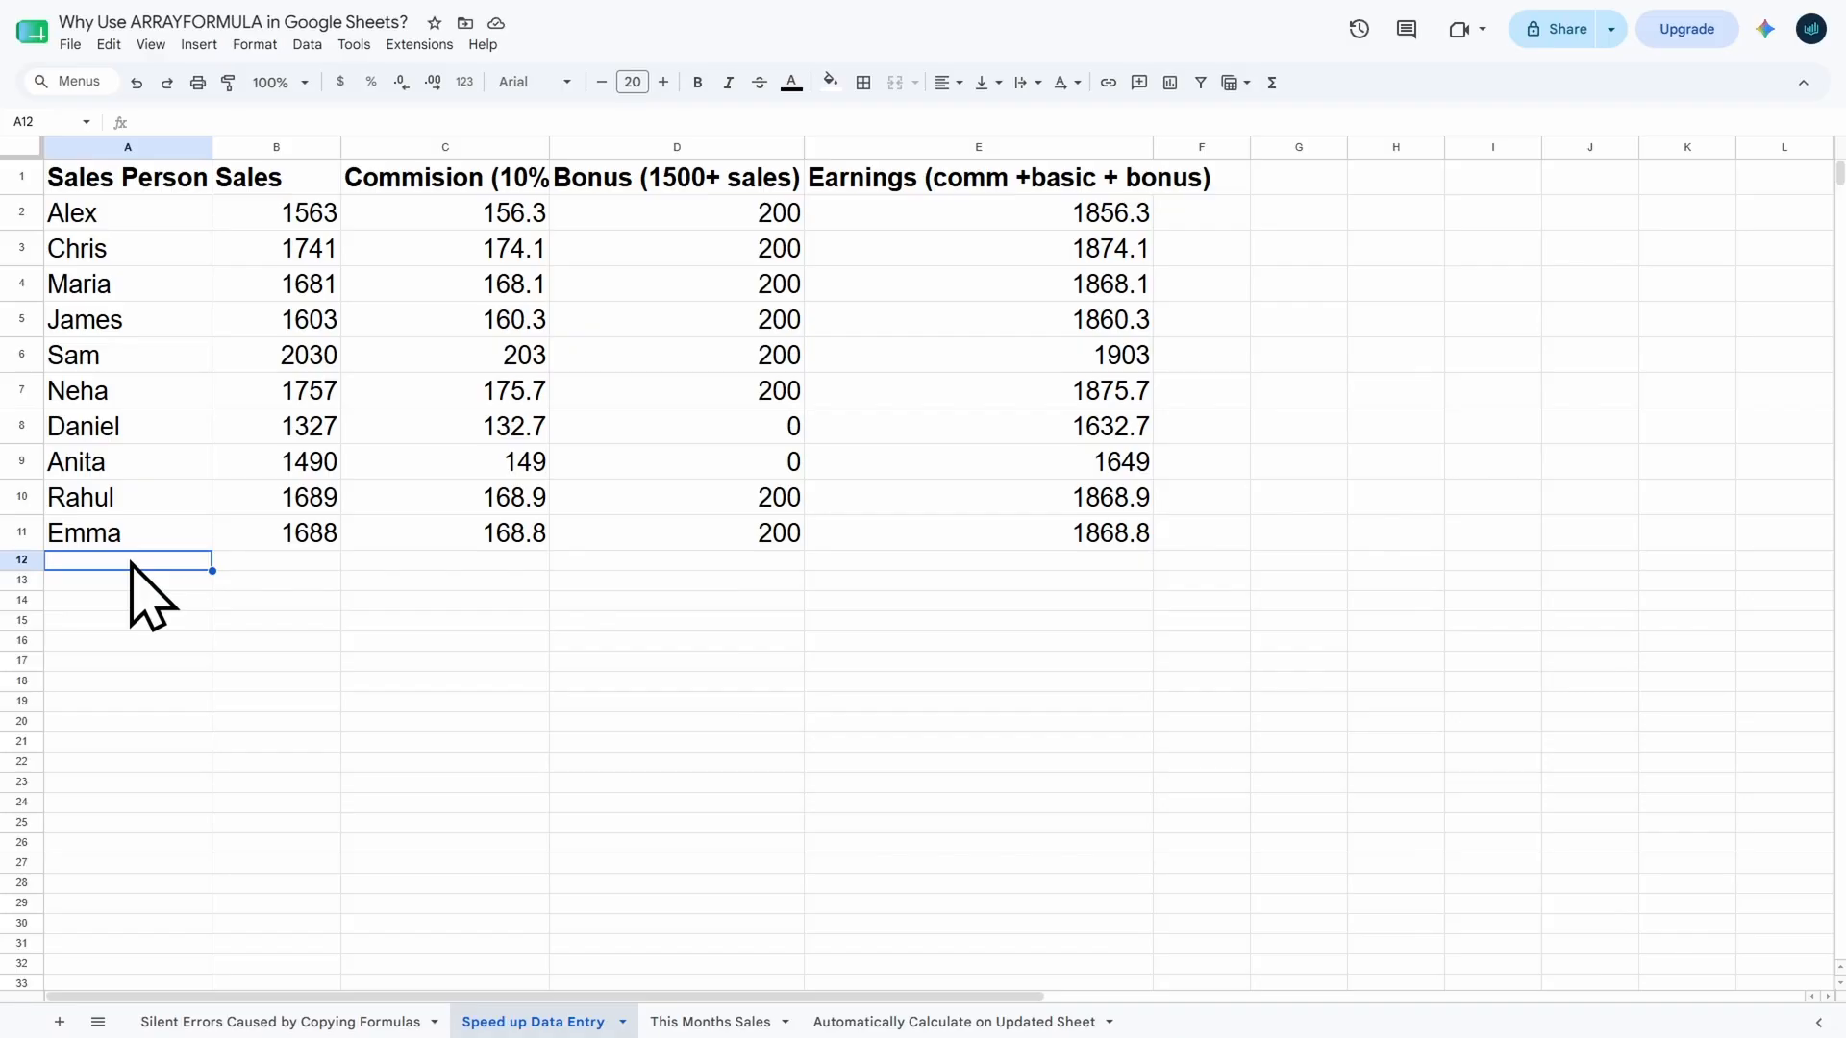
type("Rita")
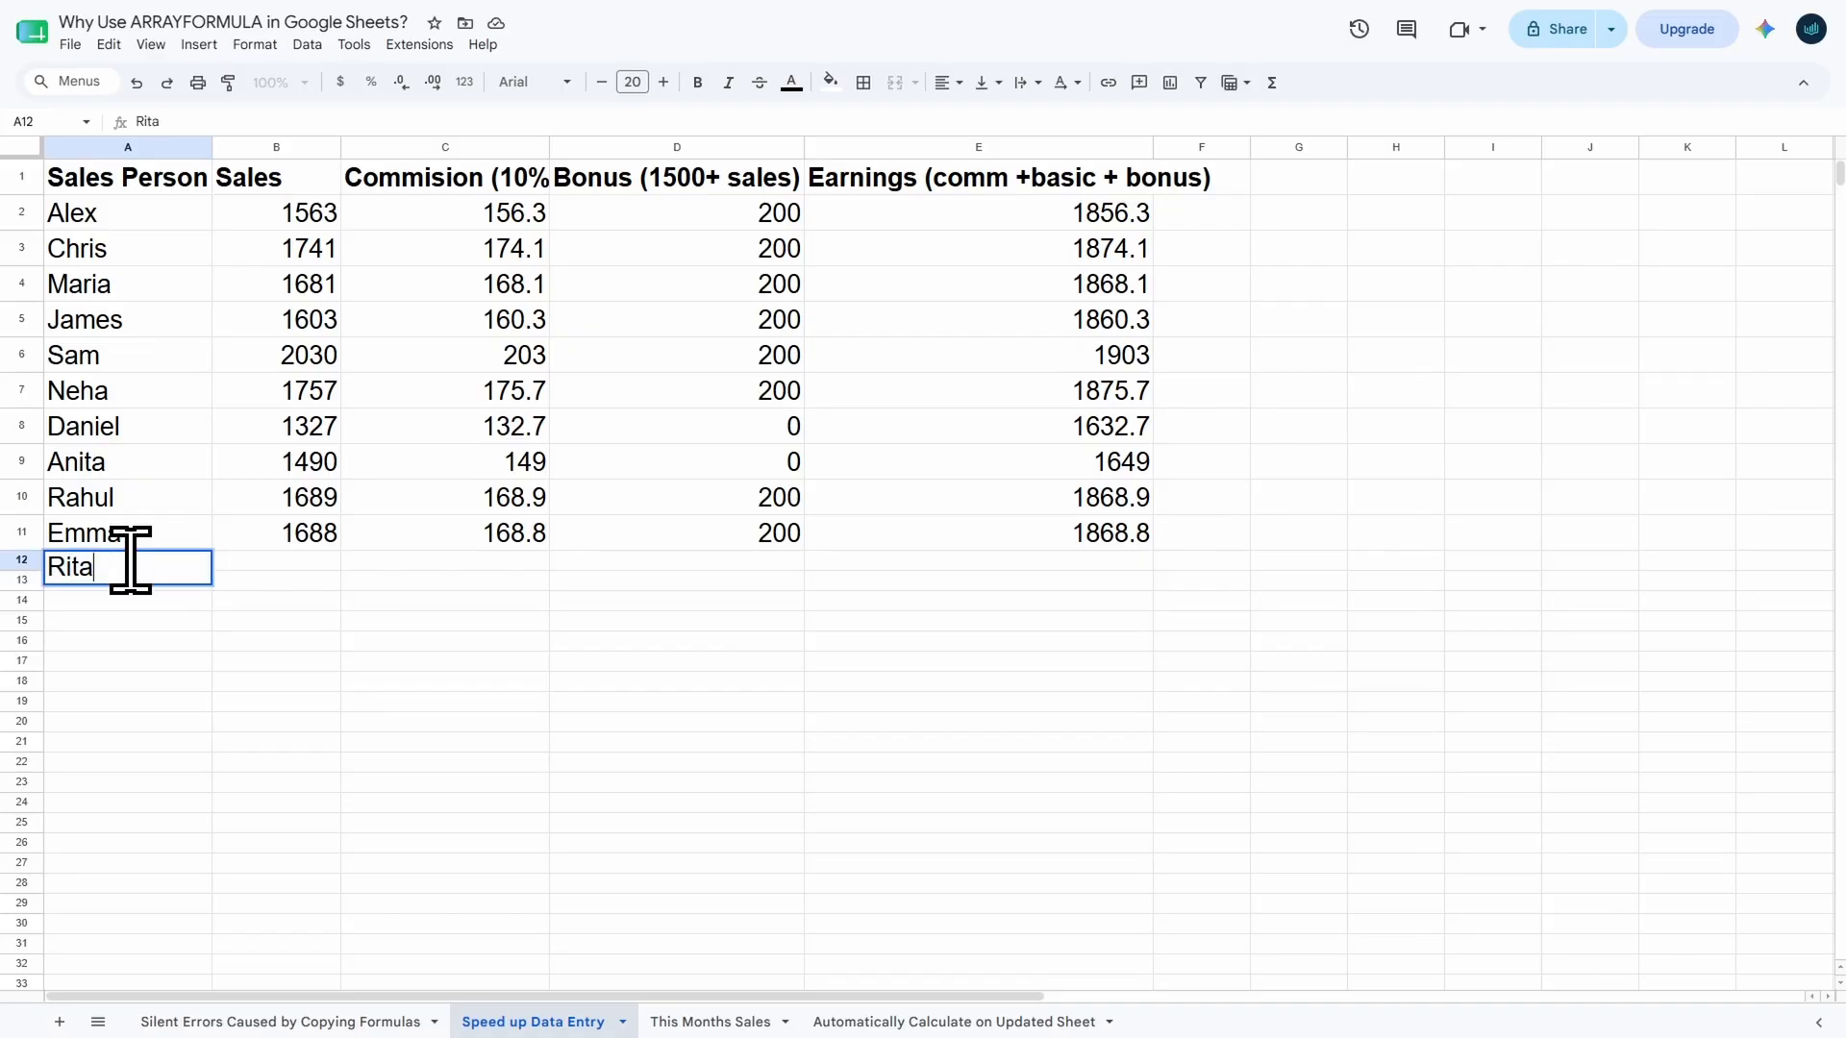
key("Tab")
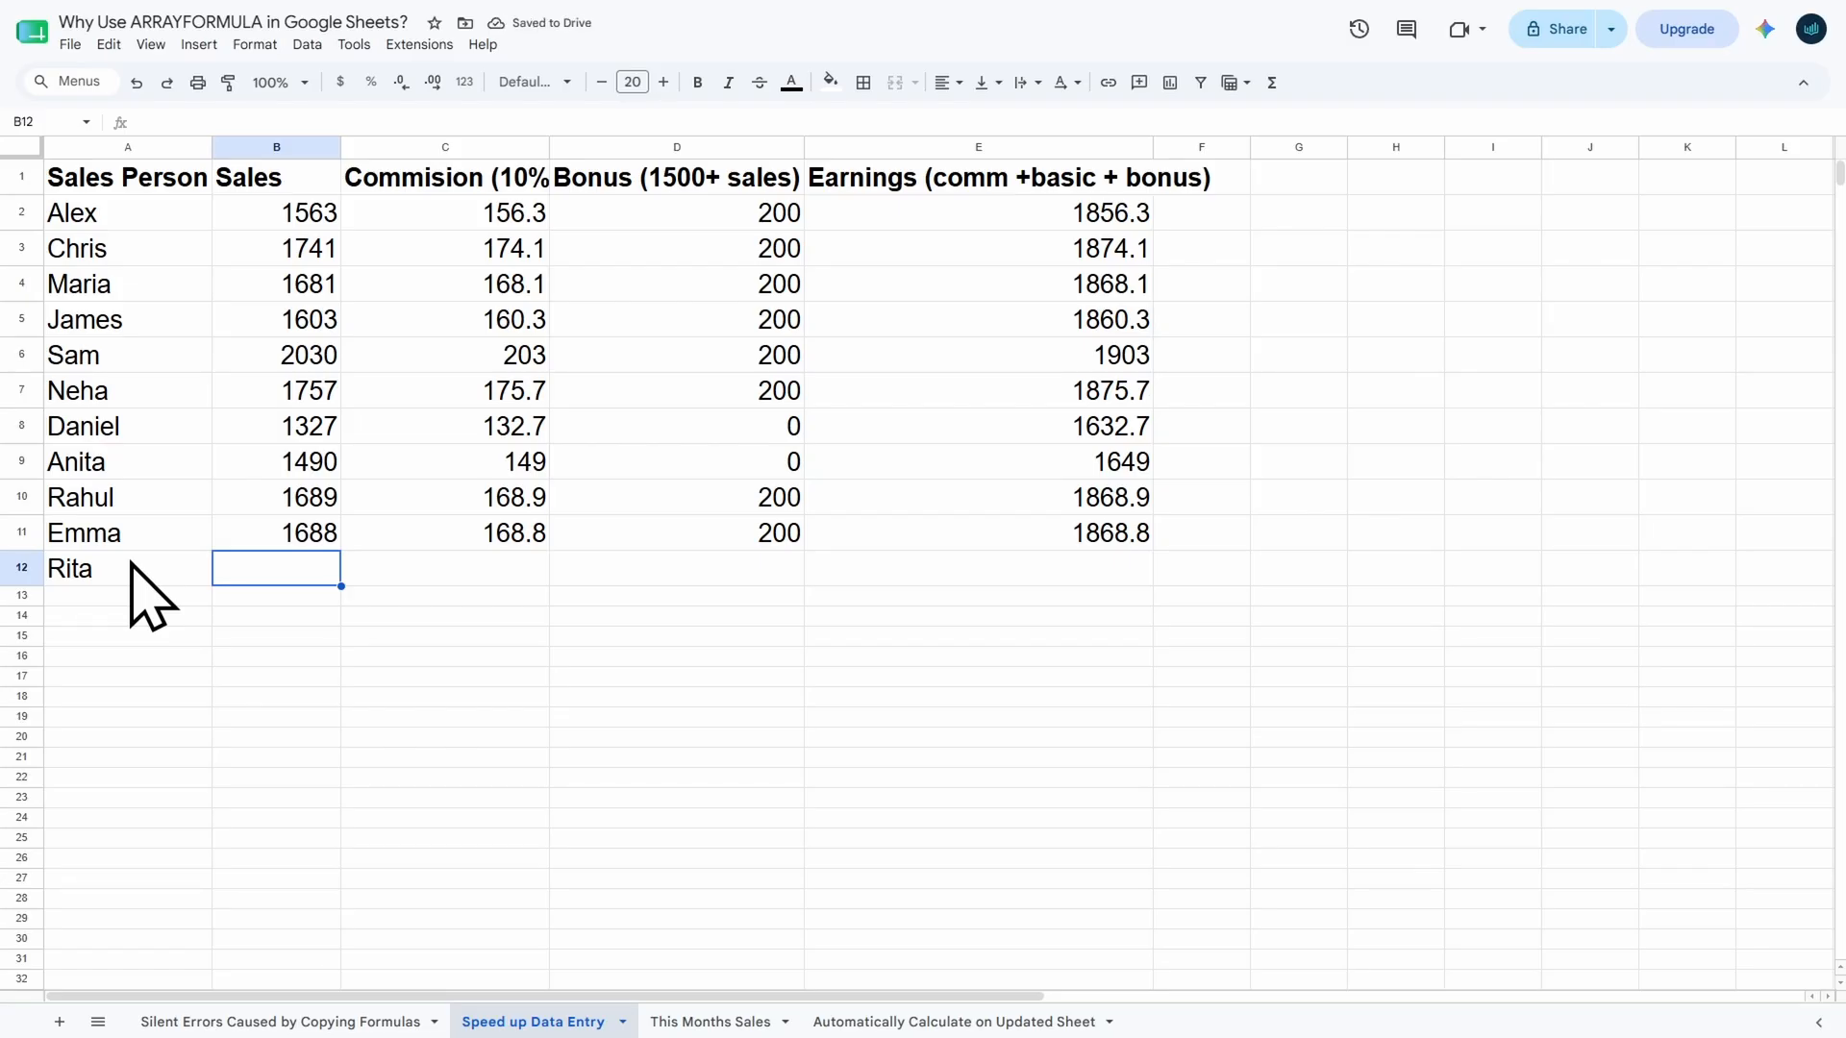
type("1200")
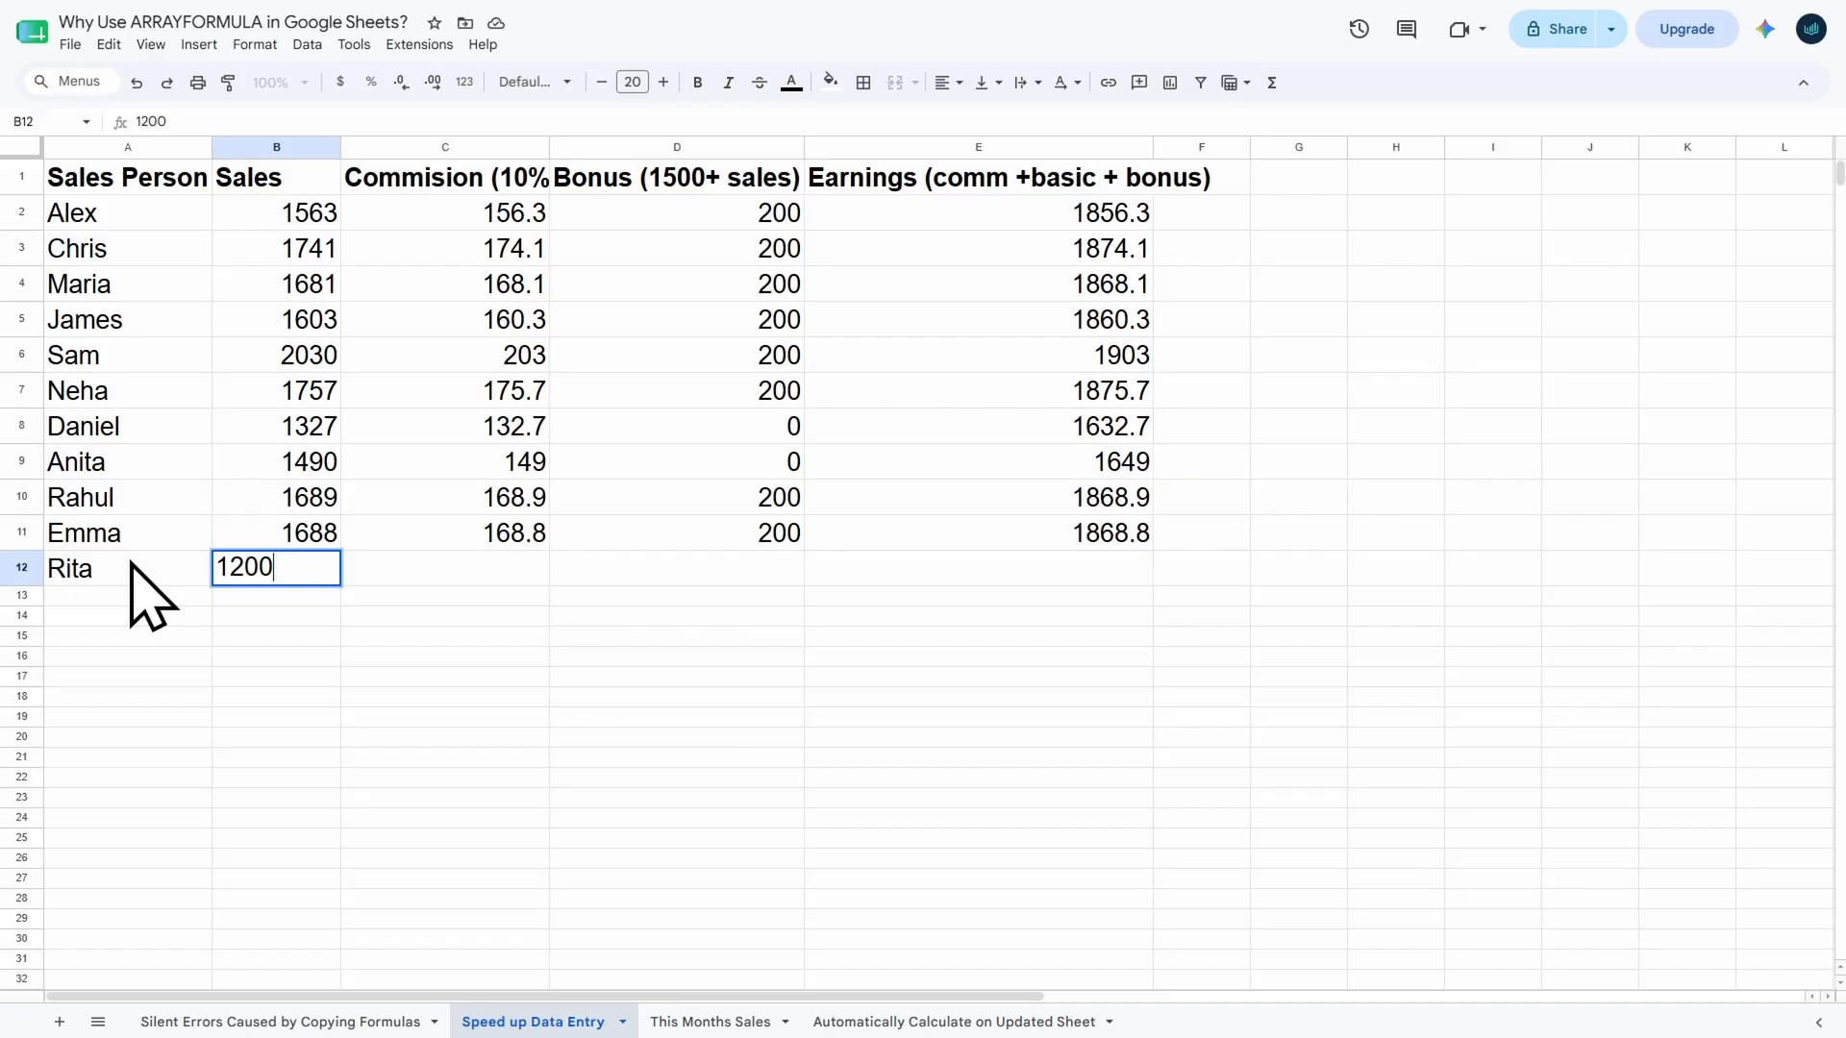
key("Tab")
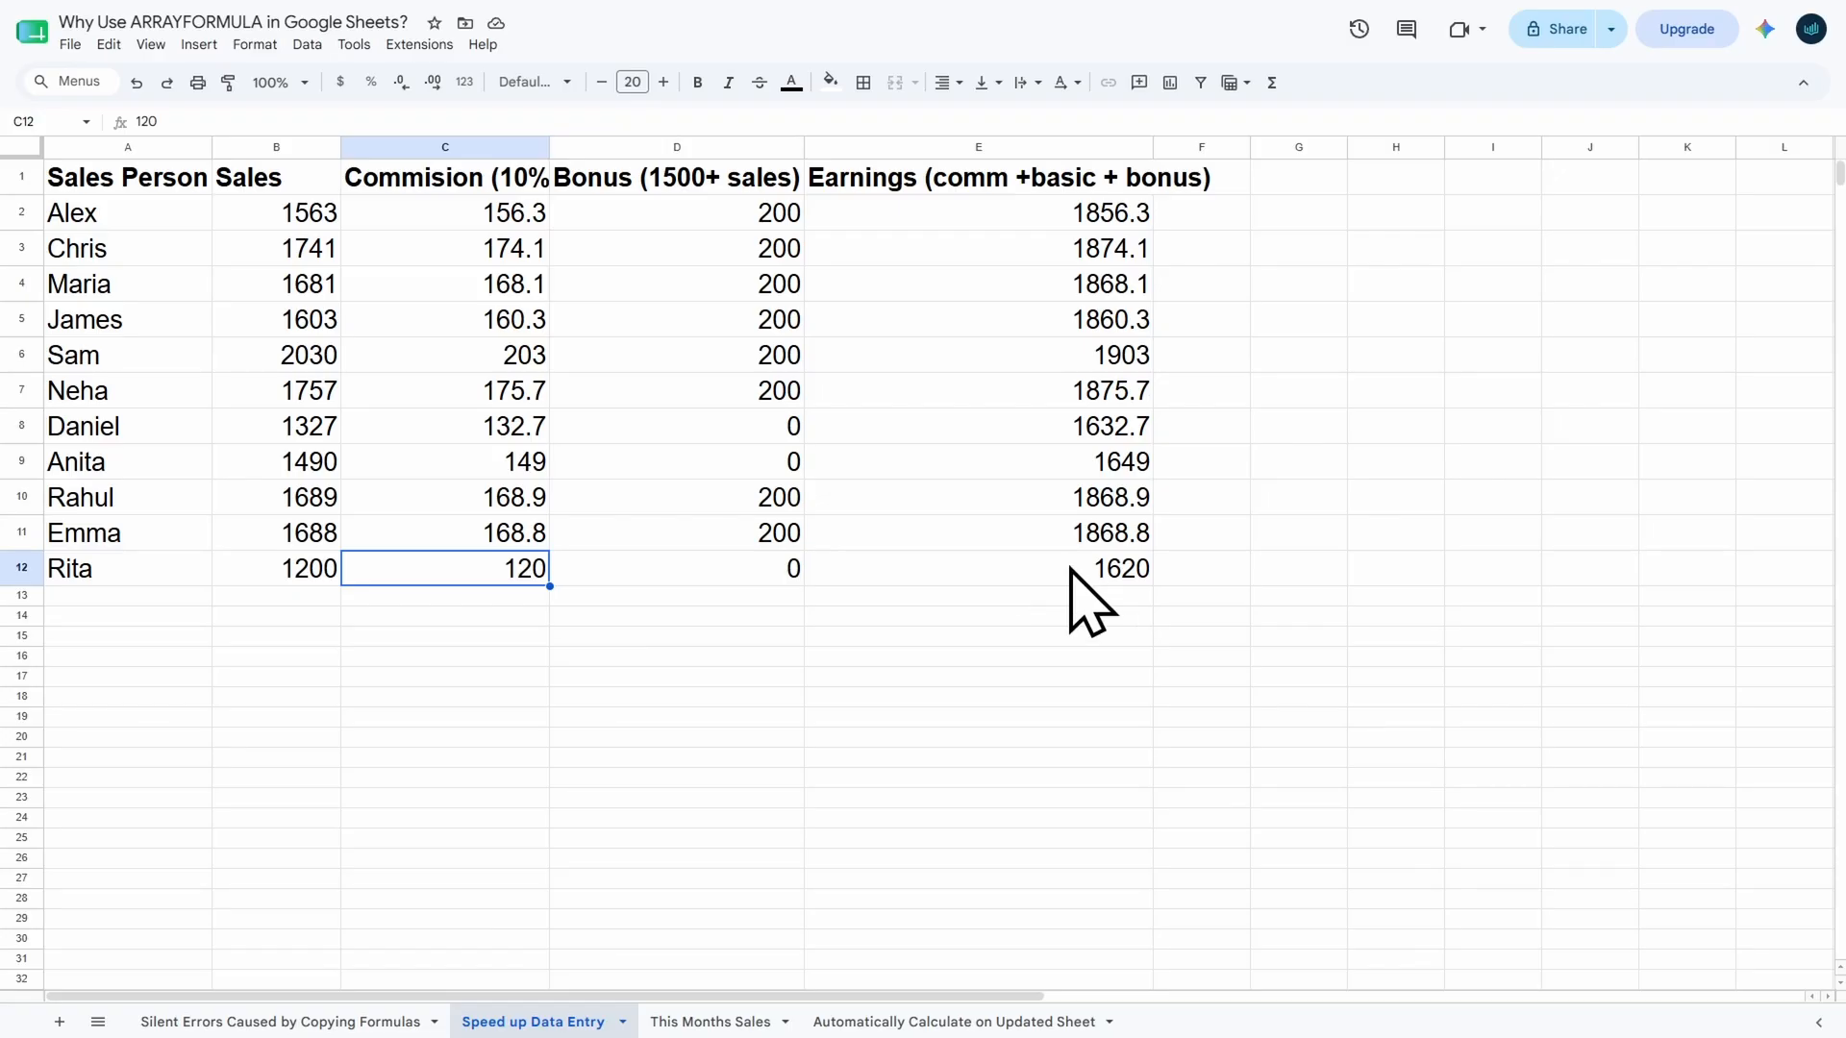
Insert a row above row 6 and enter a new sales person's name in A6 with sales of 1800 in B6
right_click(21, 355)
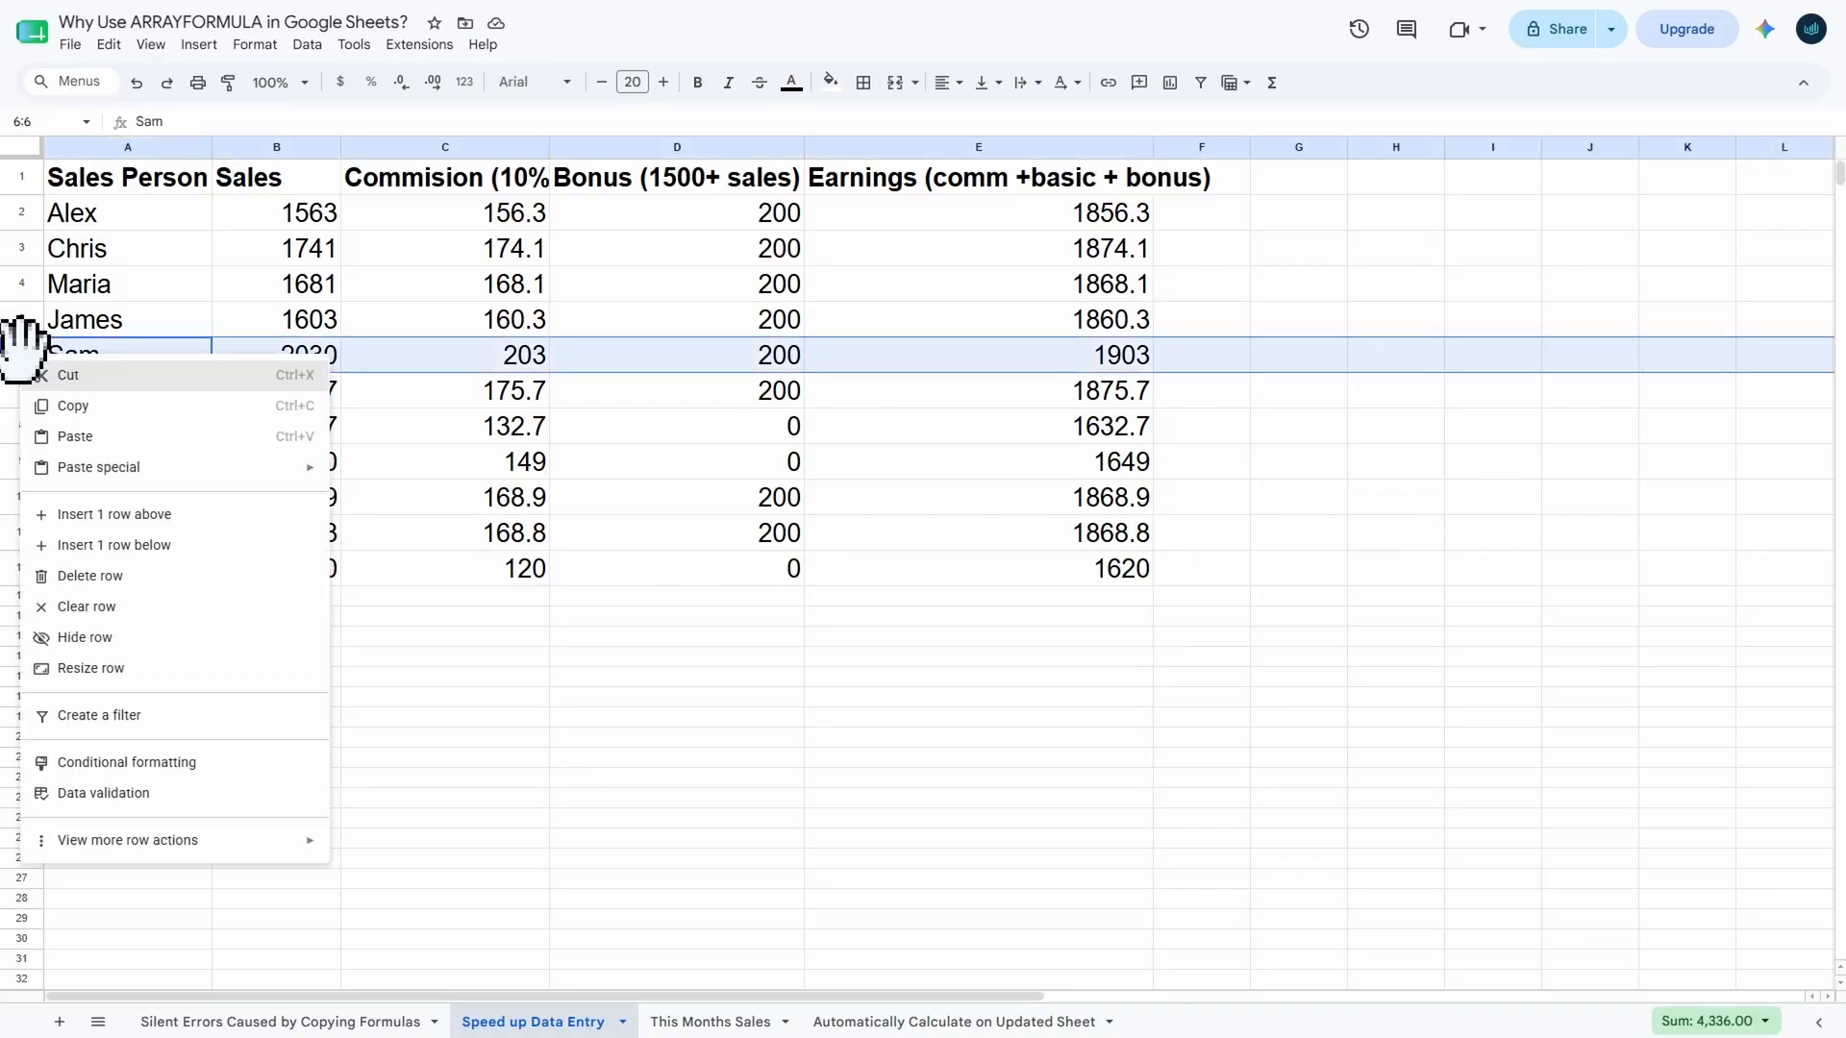
left_click(113, 514)
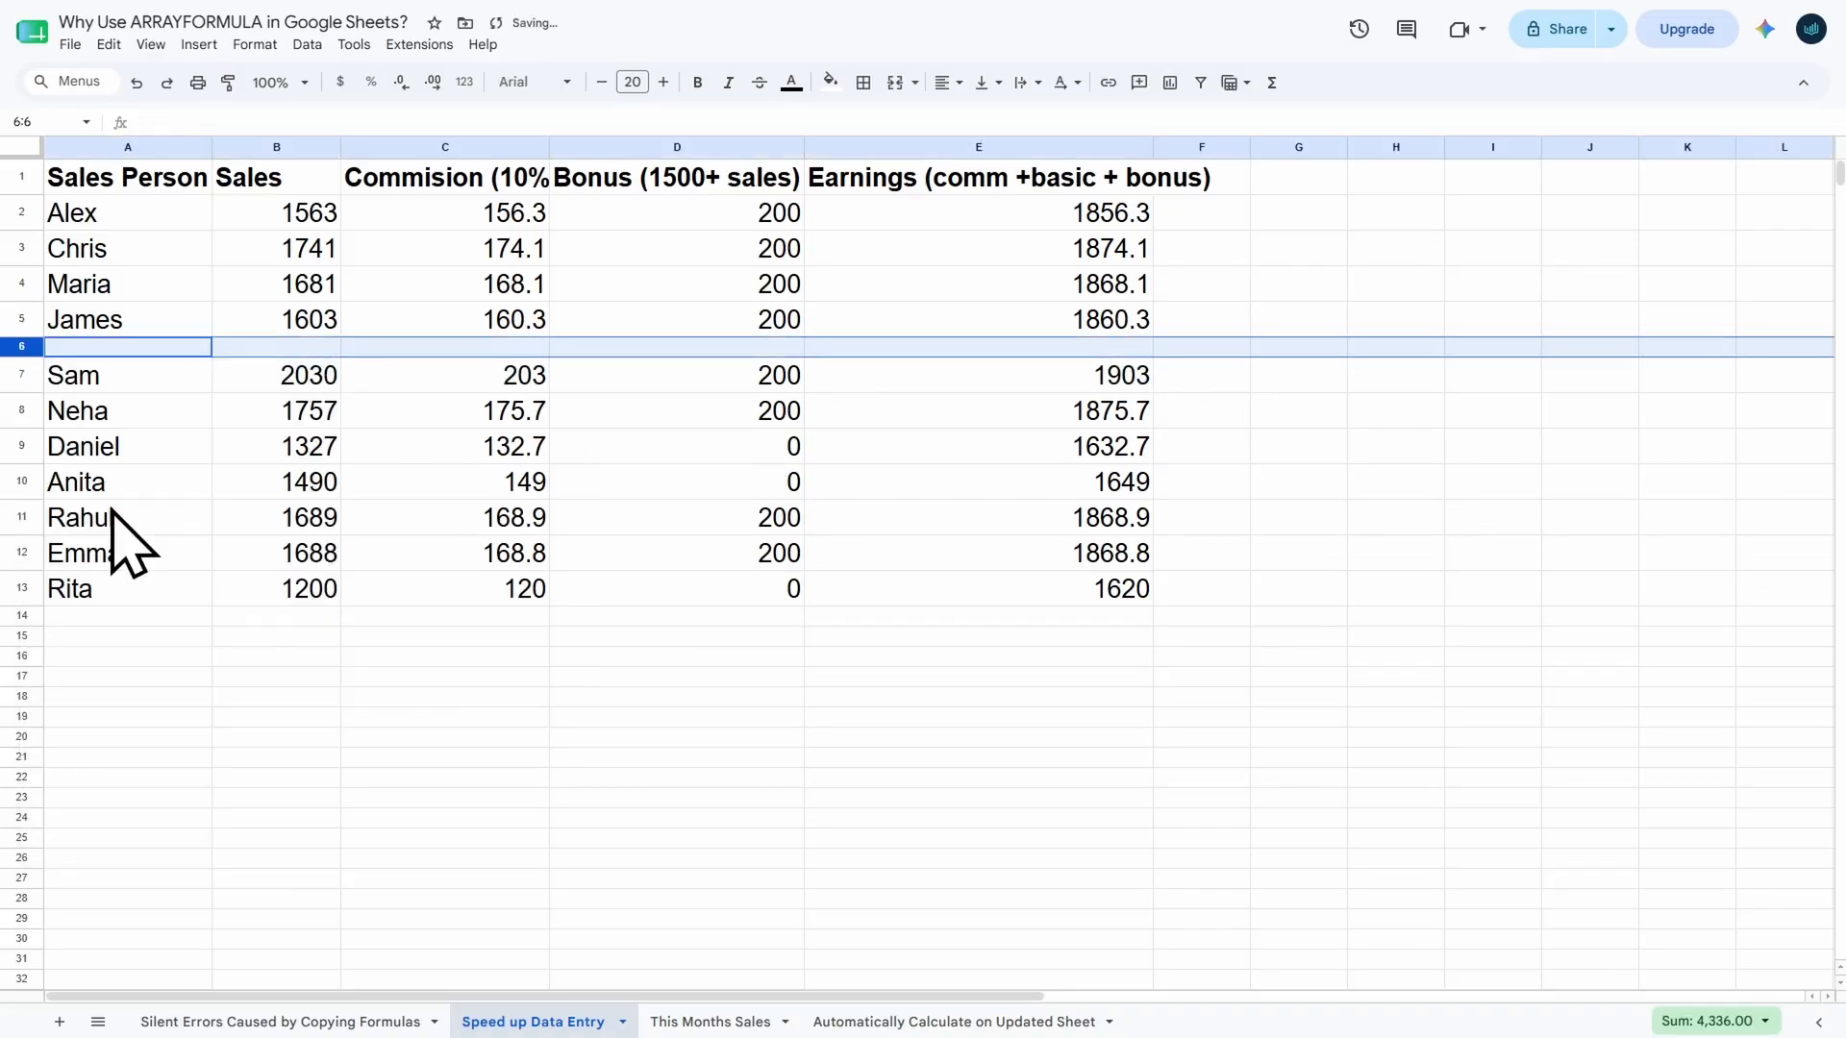
left_click(144, 345)
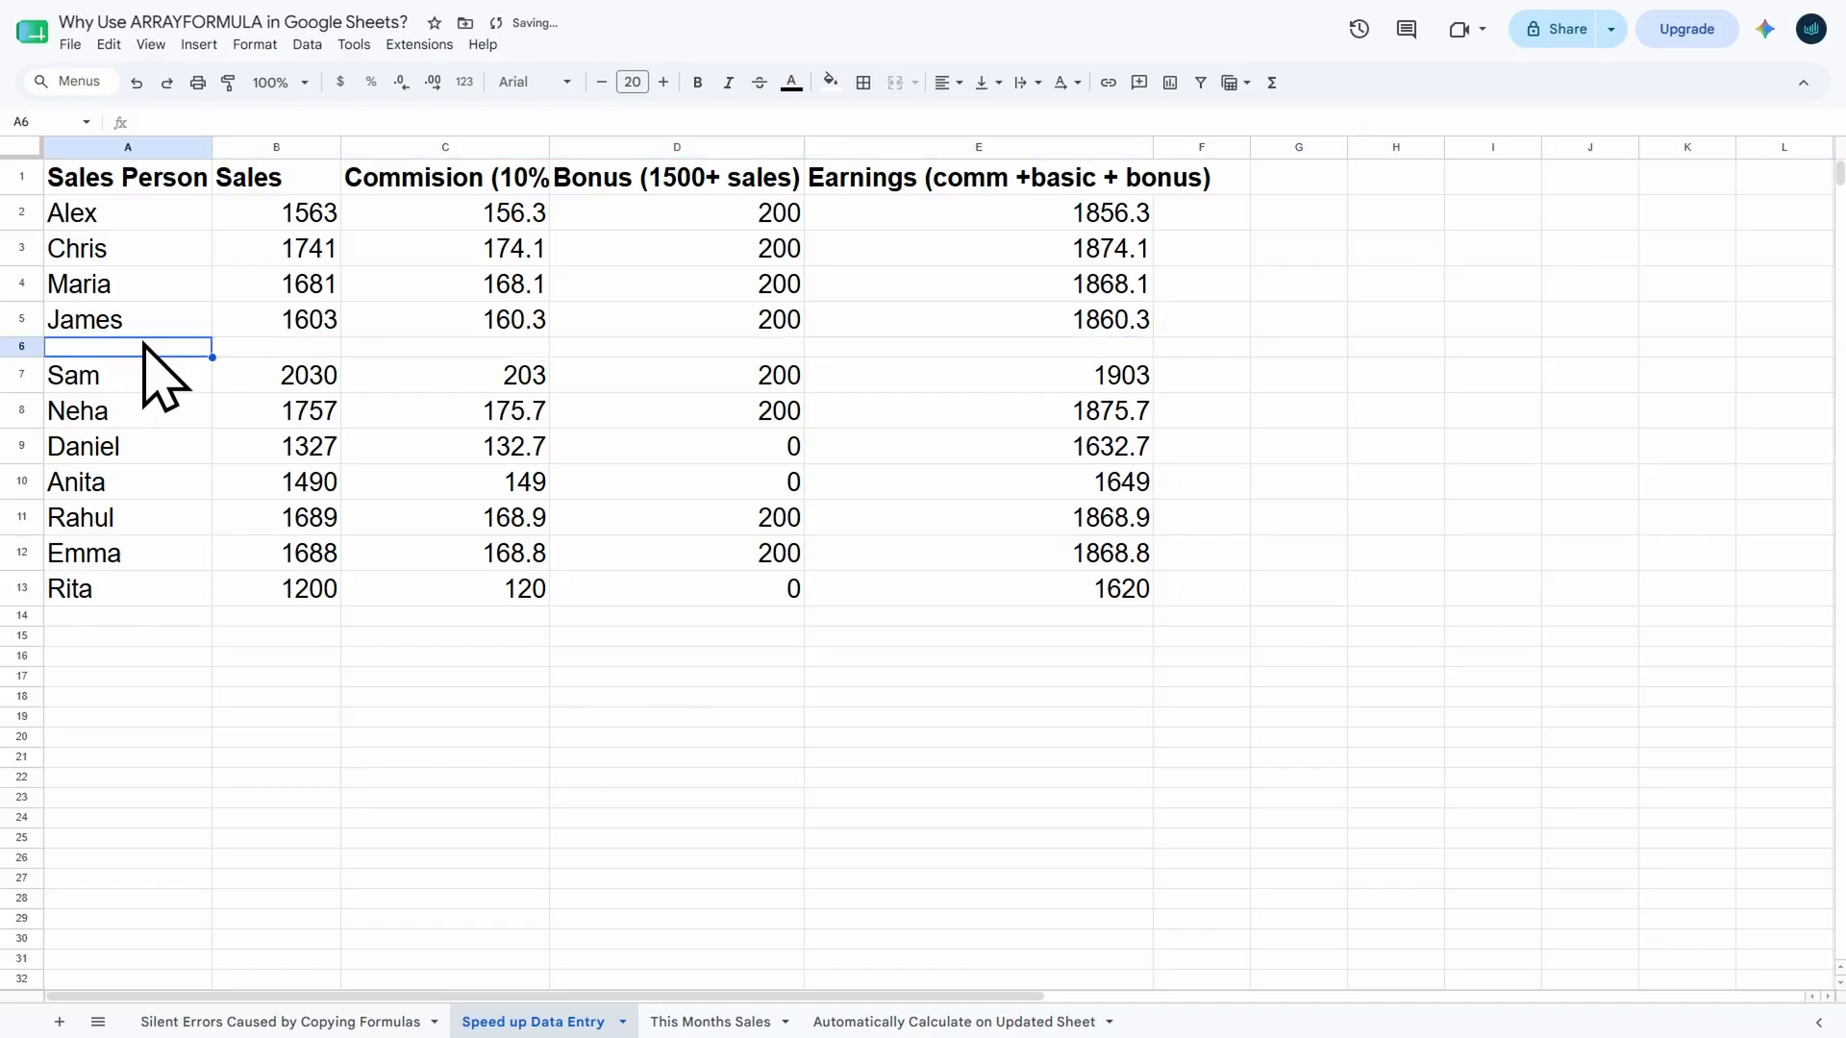
type("John")
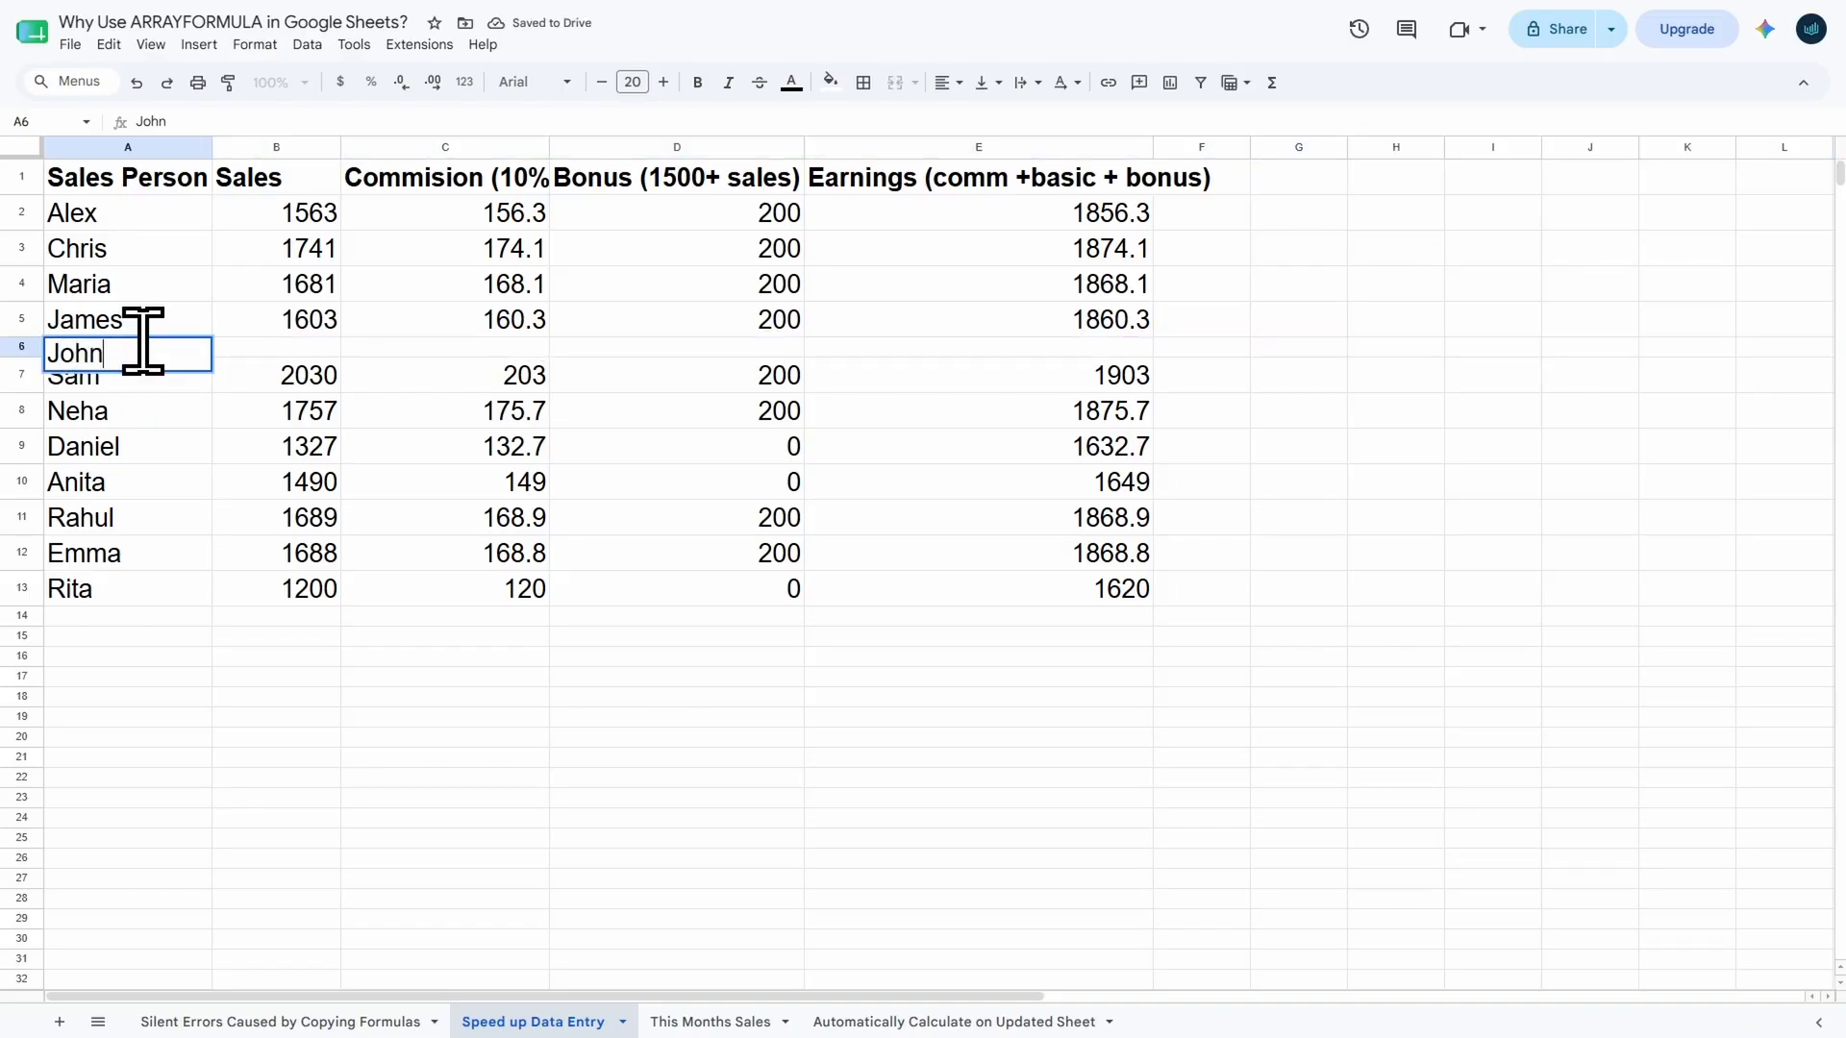
key("Tab")
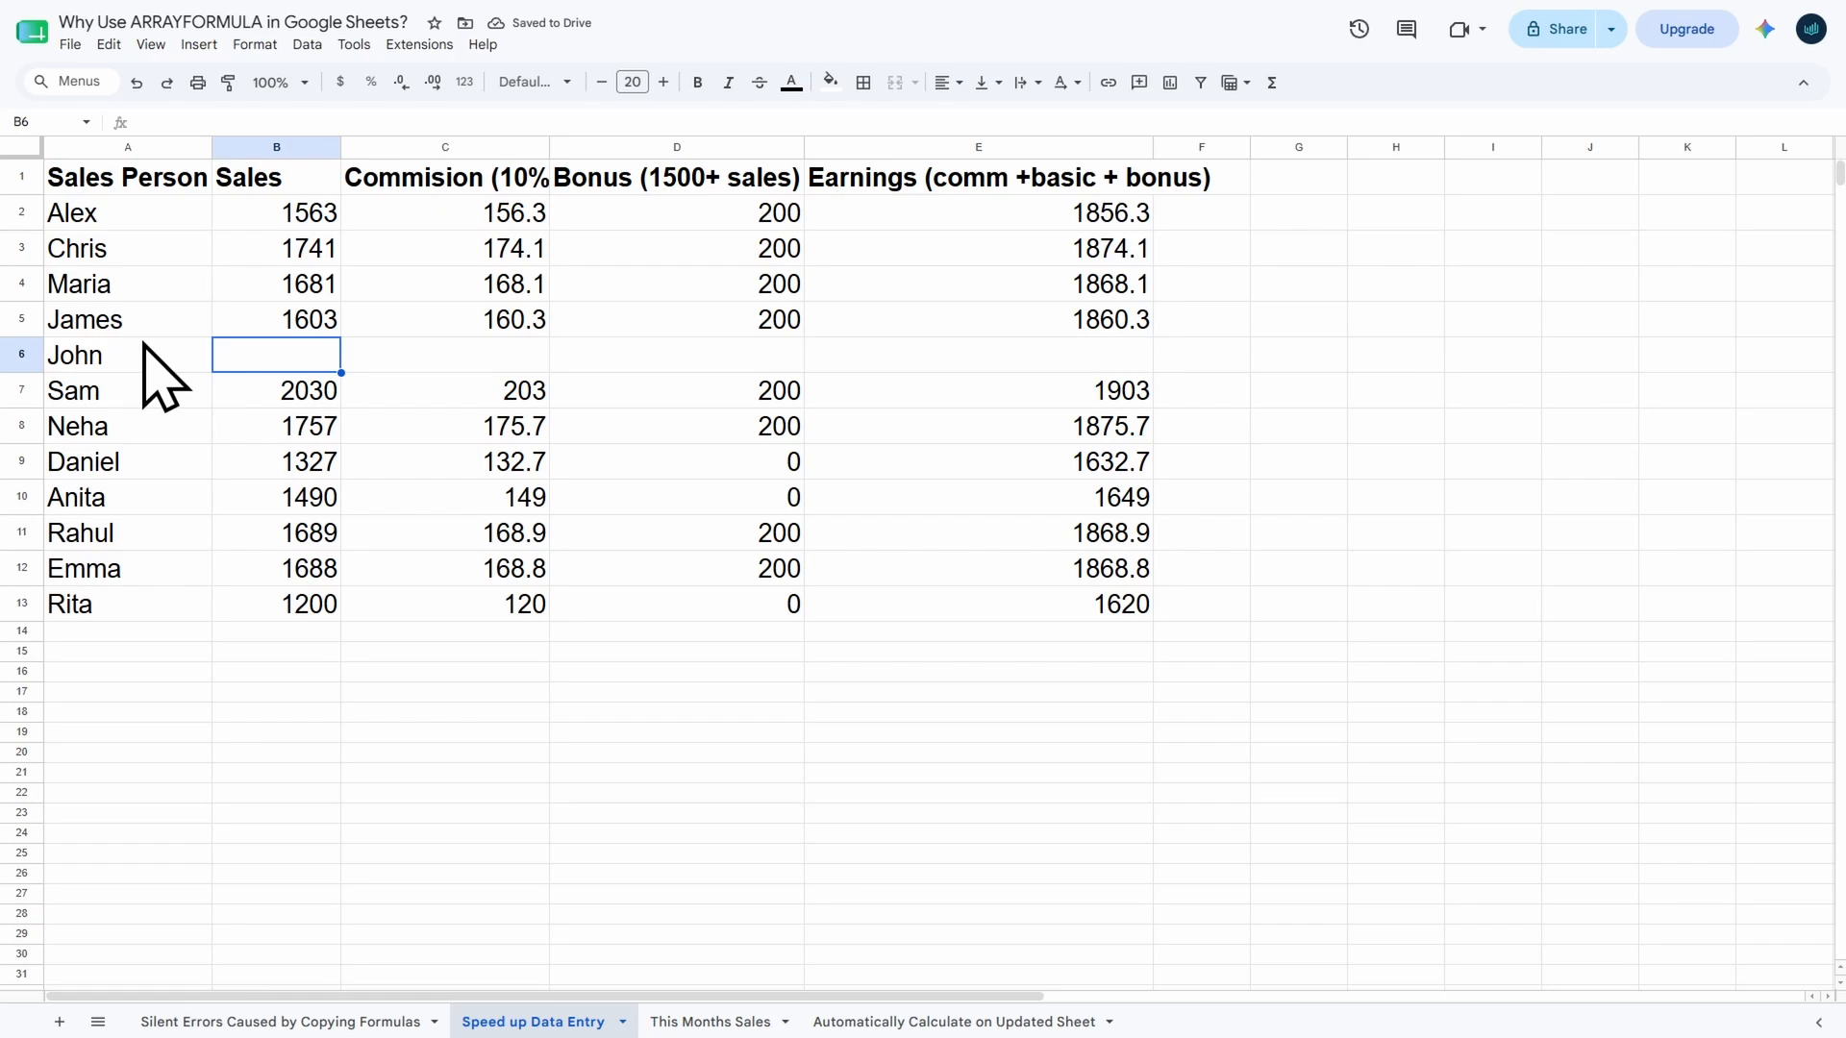
type("1800")
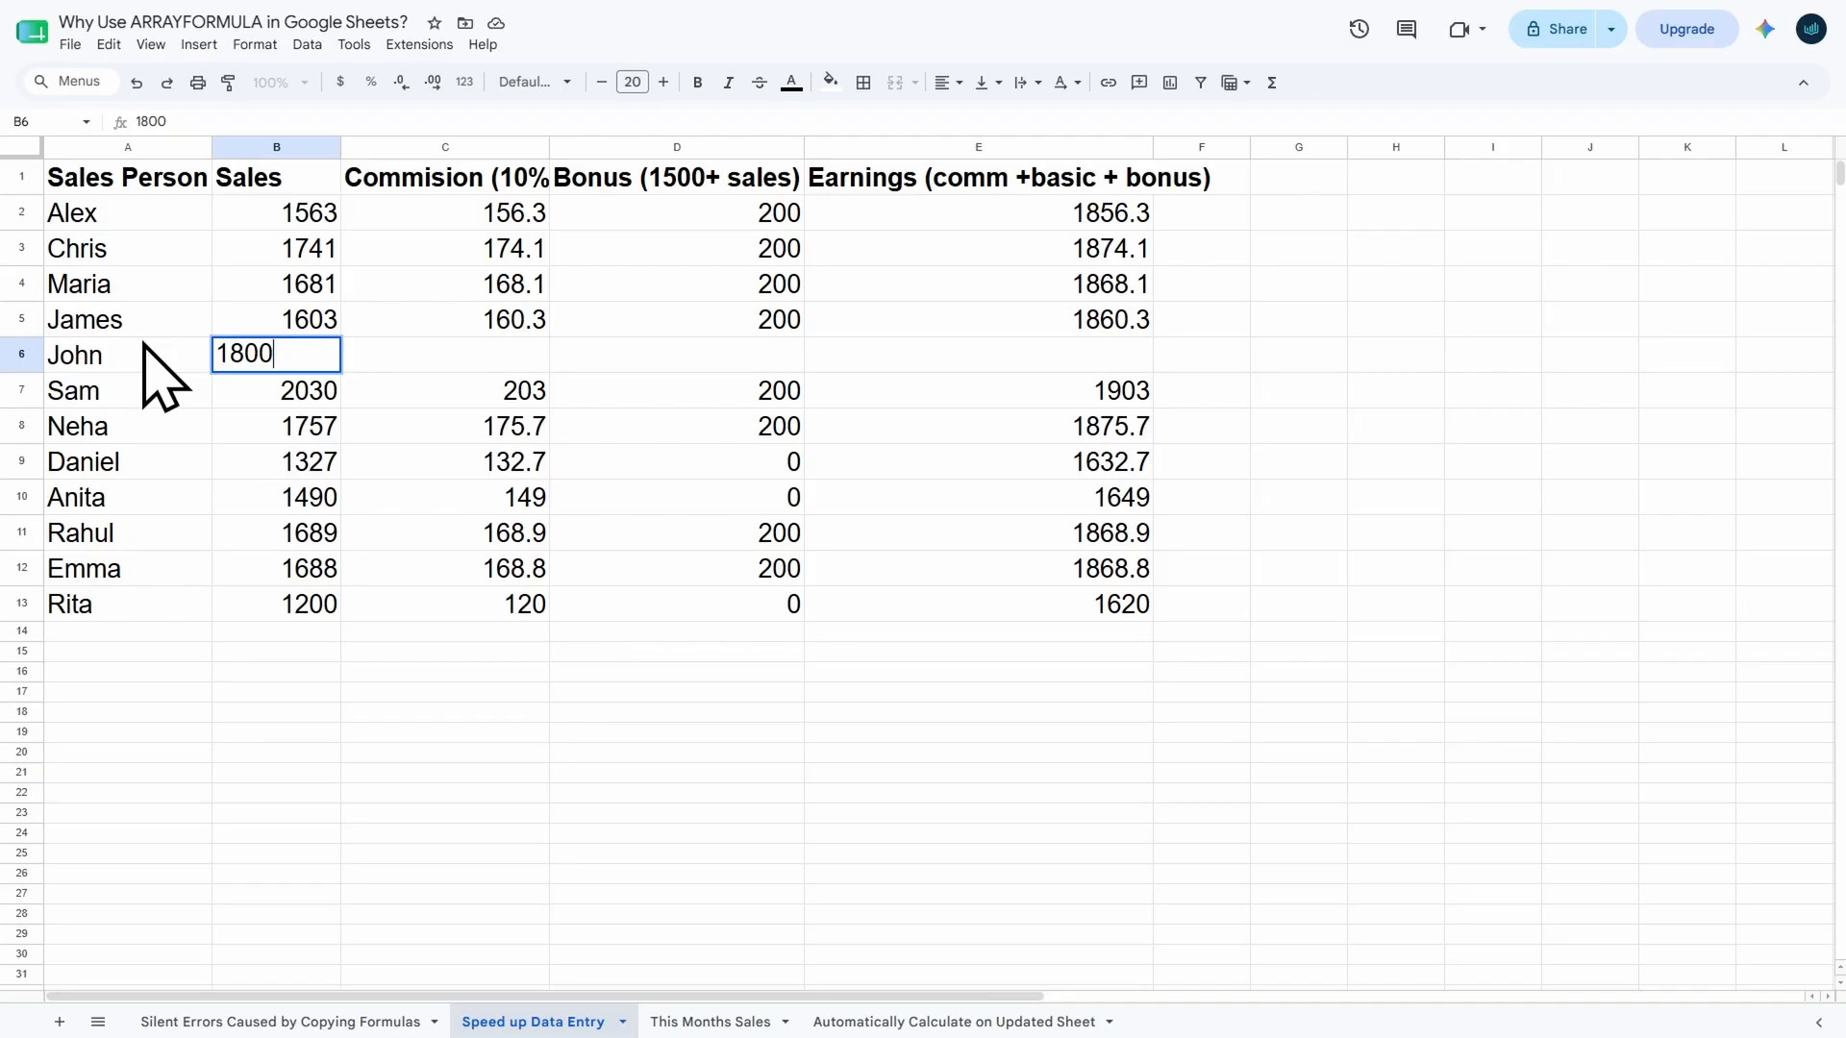
key("Tab")
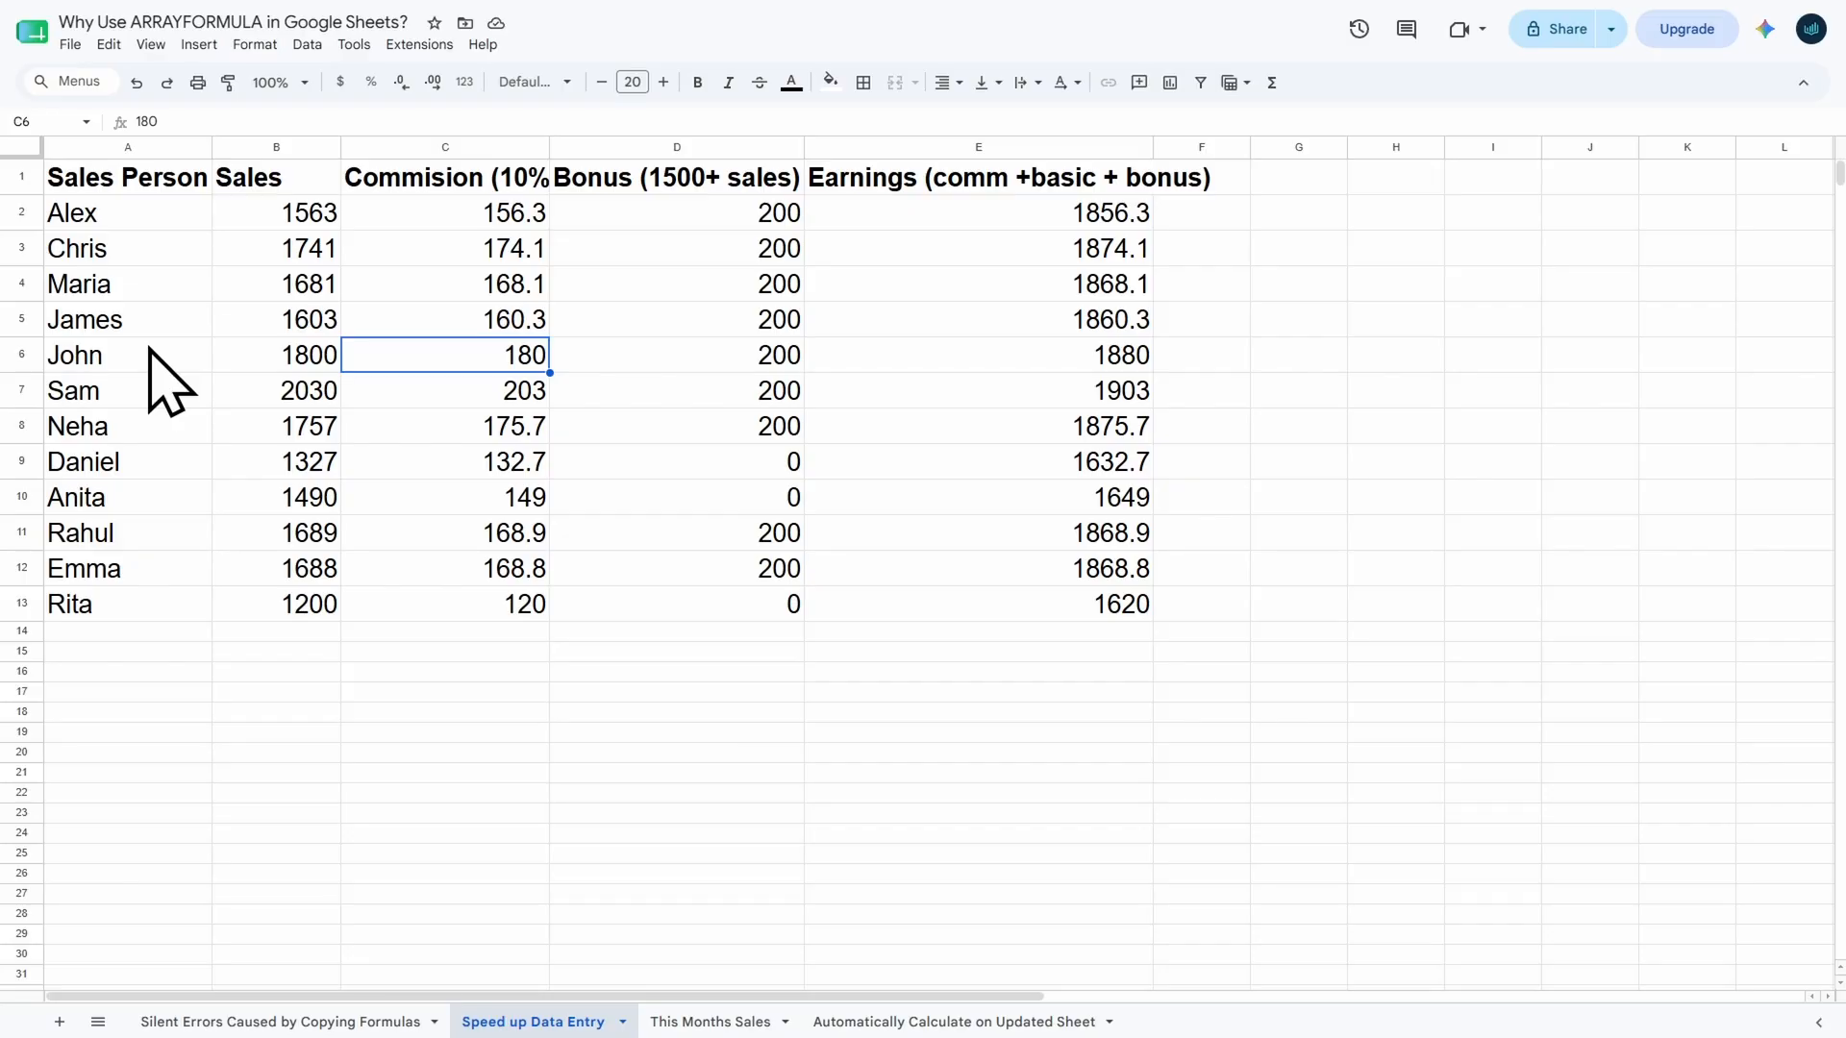
On the This Months Sales sheet, examine one sales person's repeated entries in B3, B9 and B15 and the contract value in C3
left_click(707, 1023)
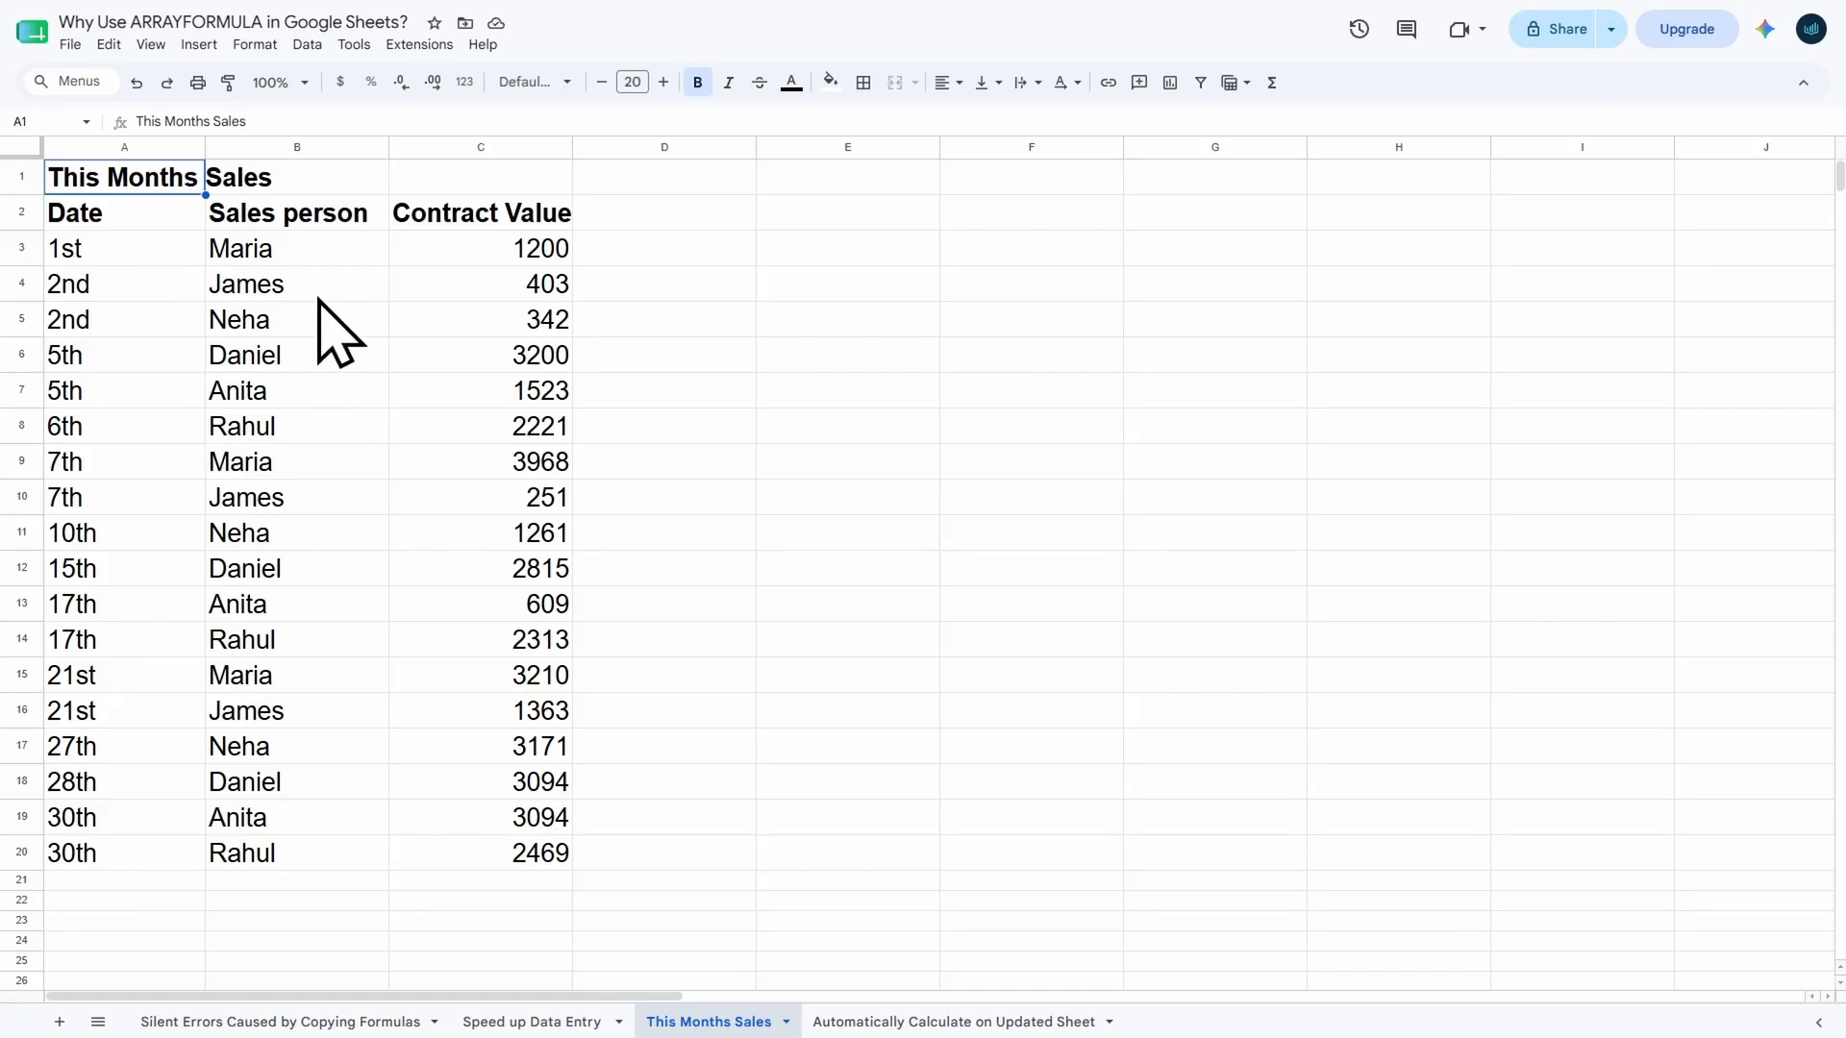
left_click(312, 260)
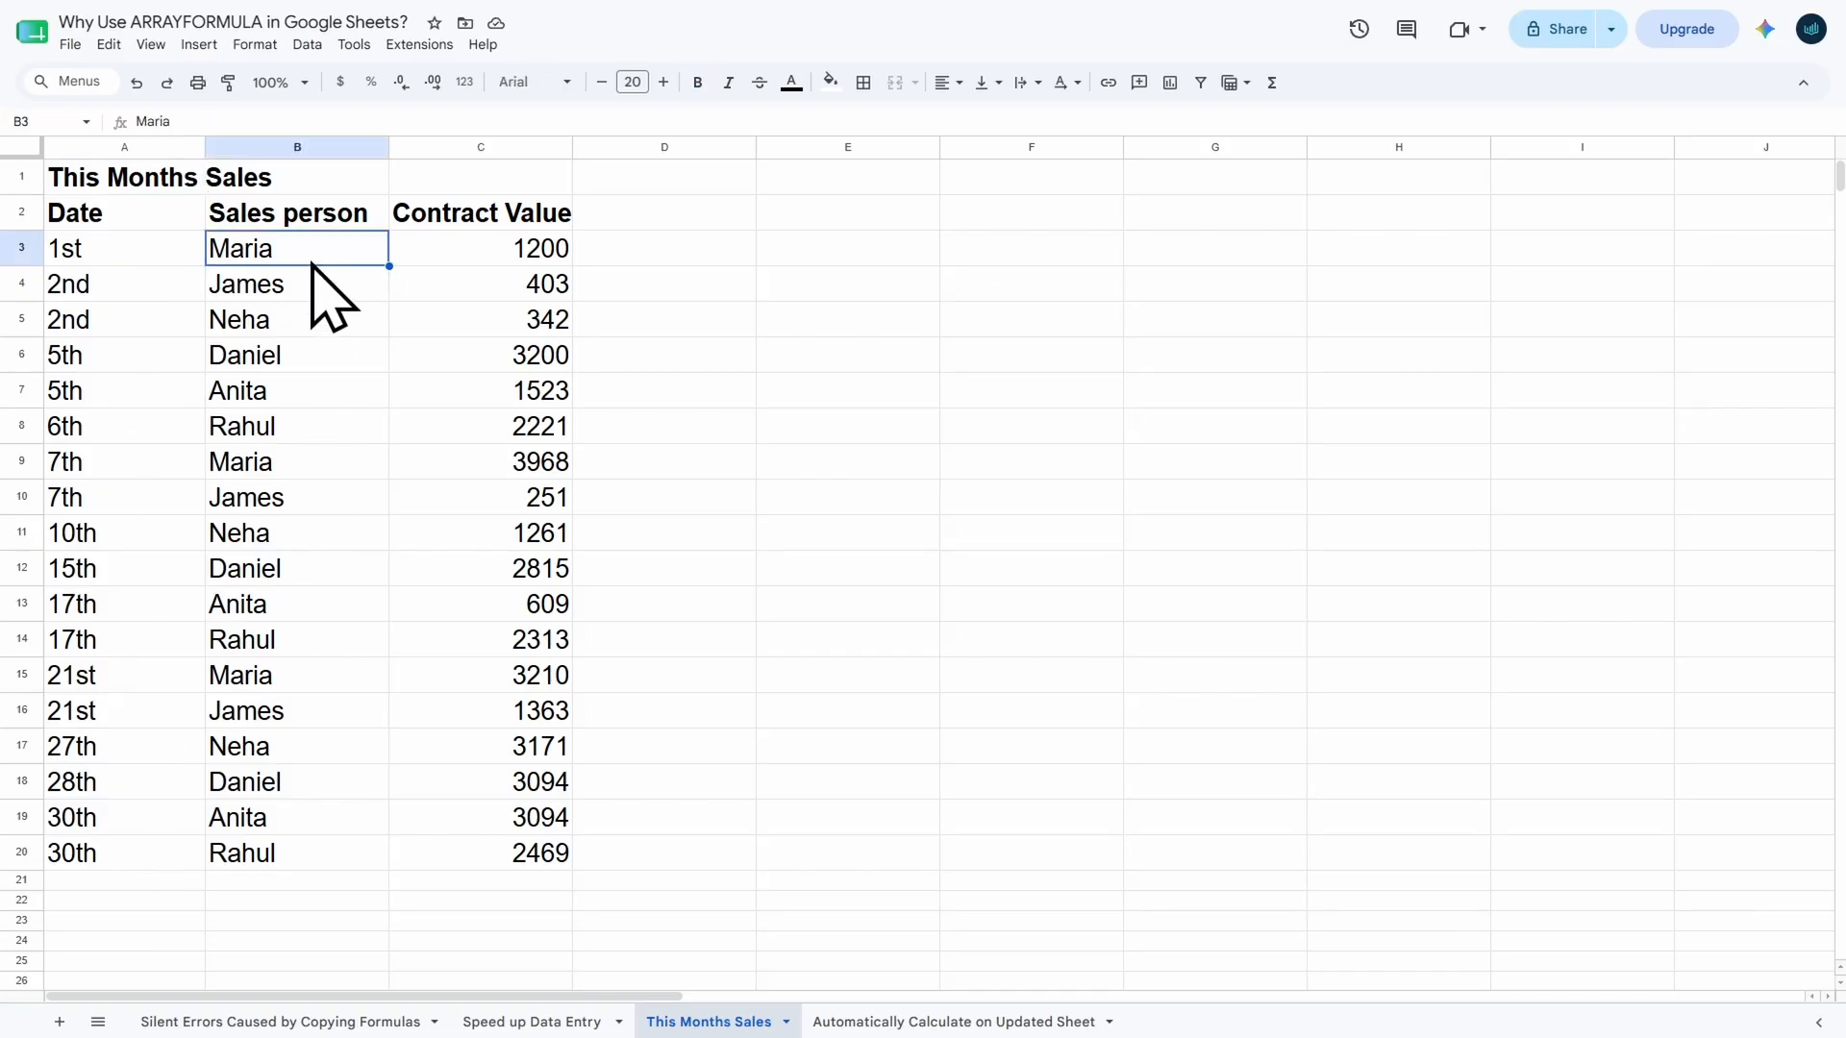
left_click(299, 456)
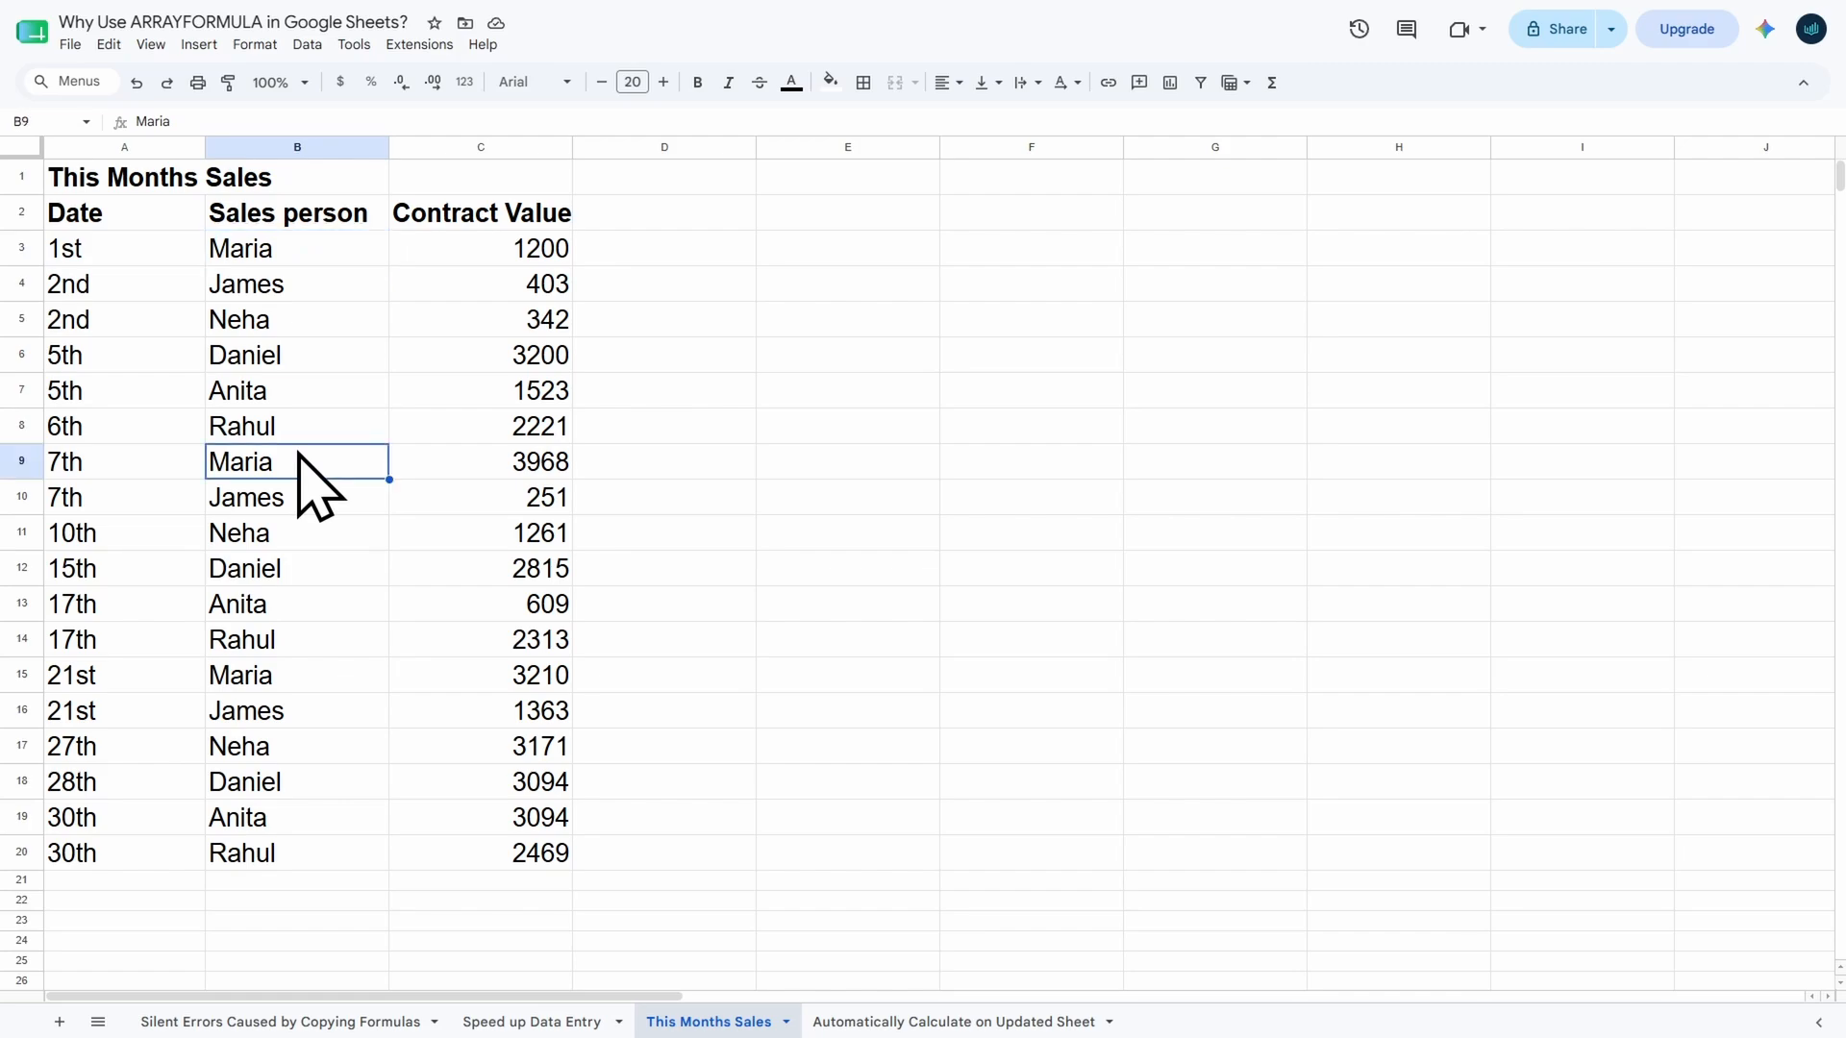
left_click(287, 665)
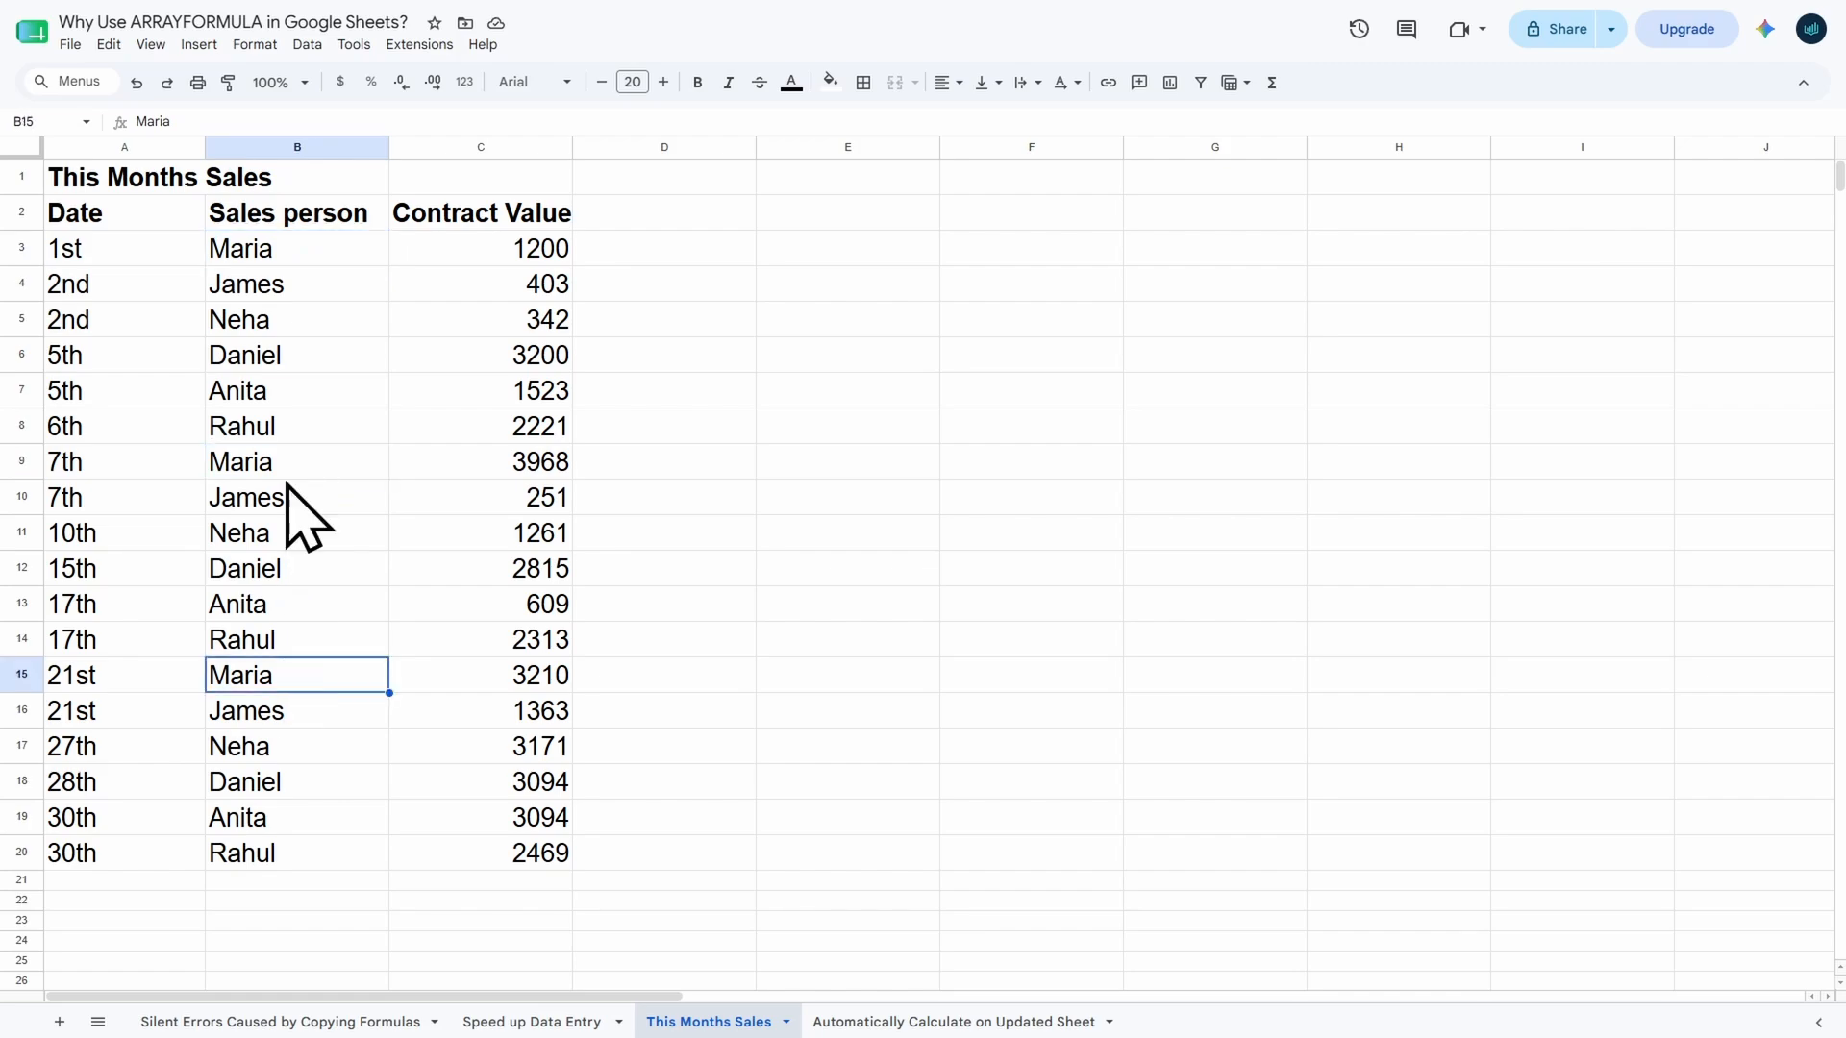
left_click(494, 257)
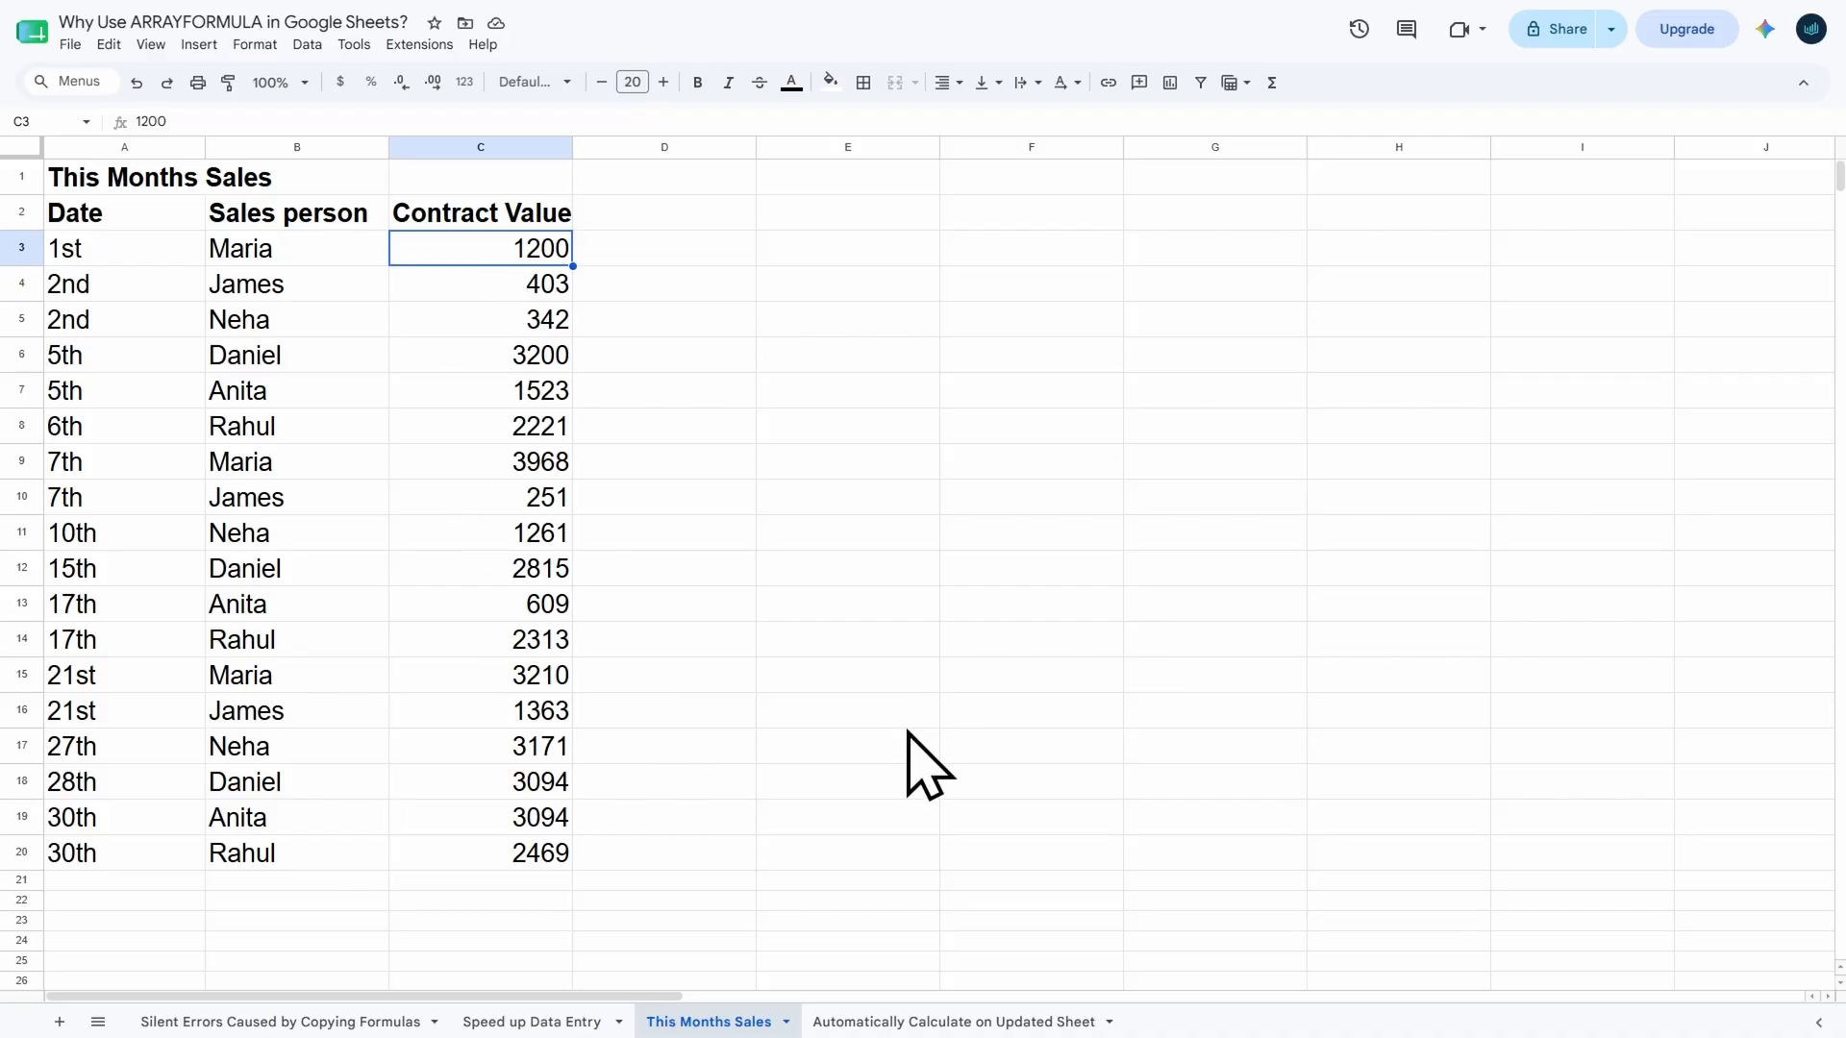
Check the formula in A2 of the Automatically Calculate on Updated Sheet sheet, then return to This Months Sales
left_click(885, 1025)
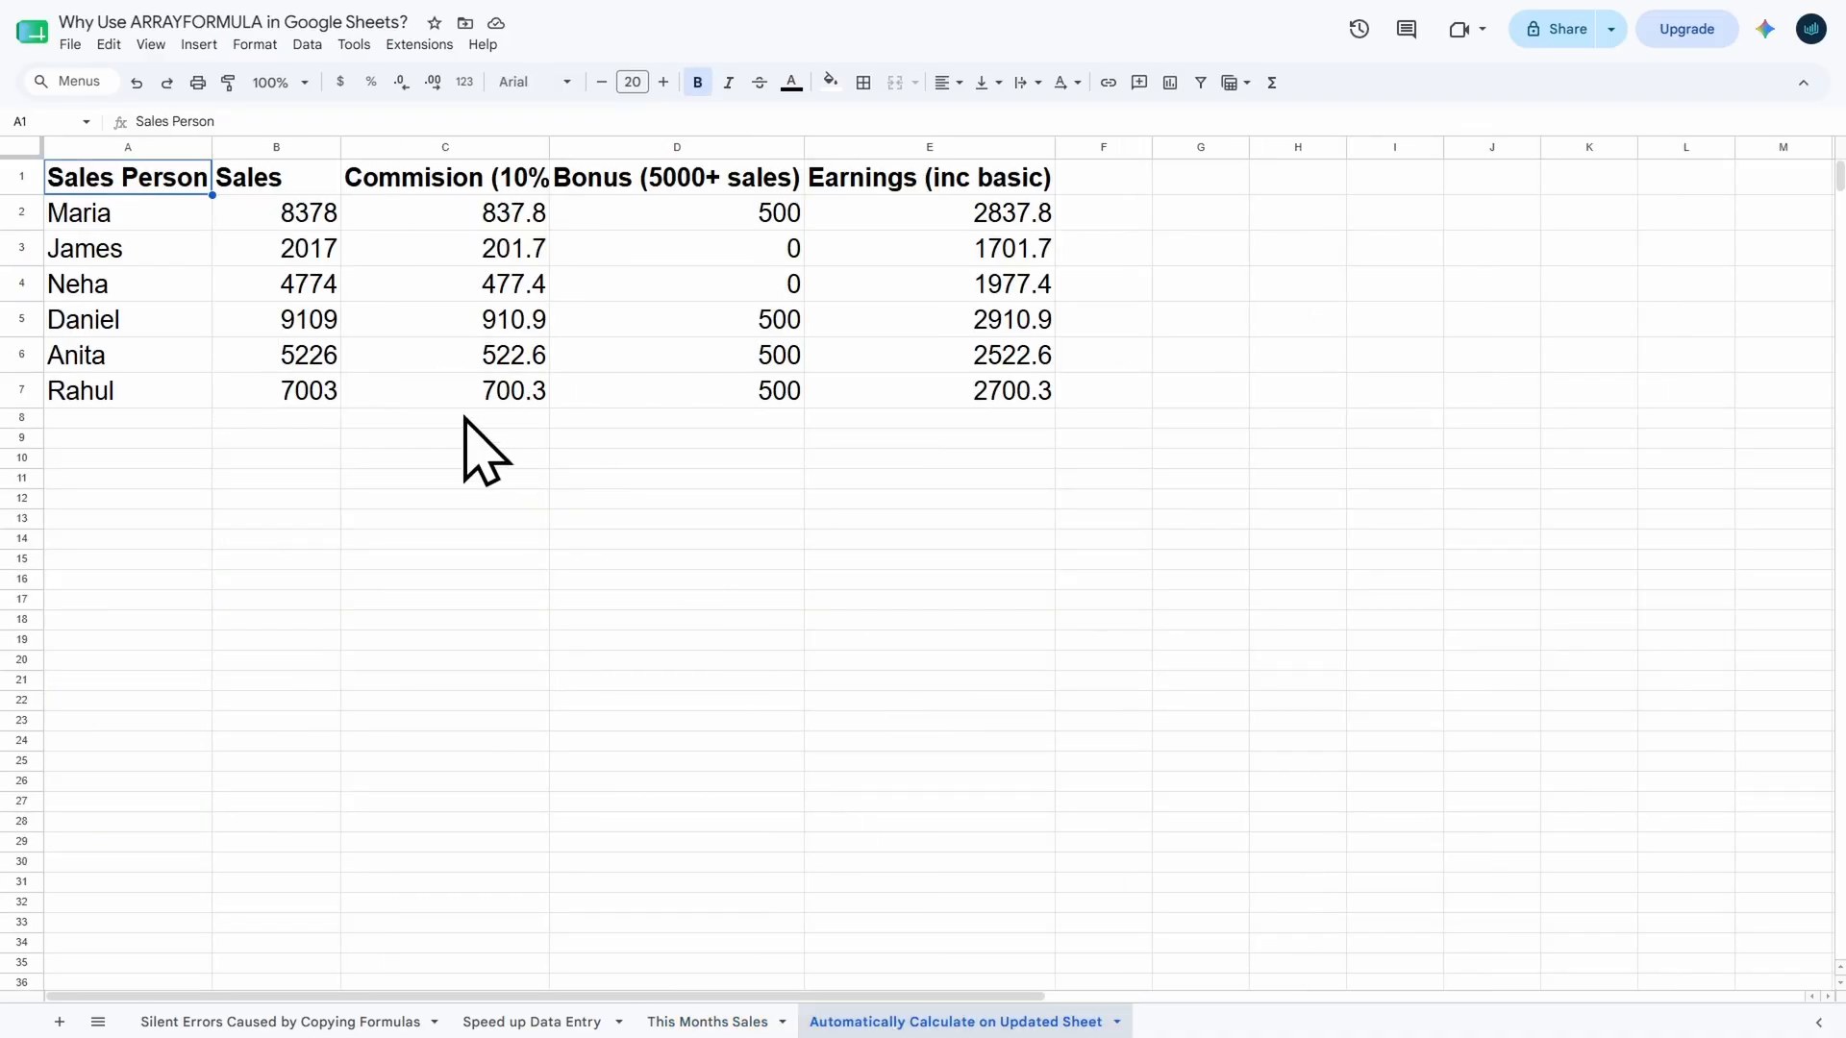
left_click(128, 214)
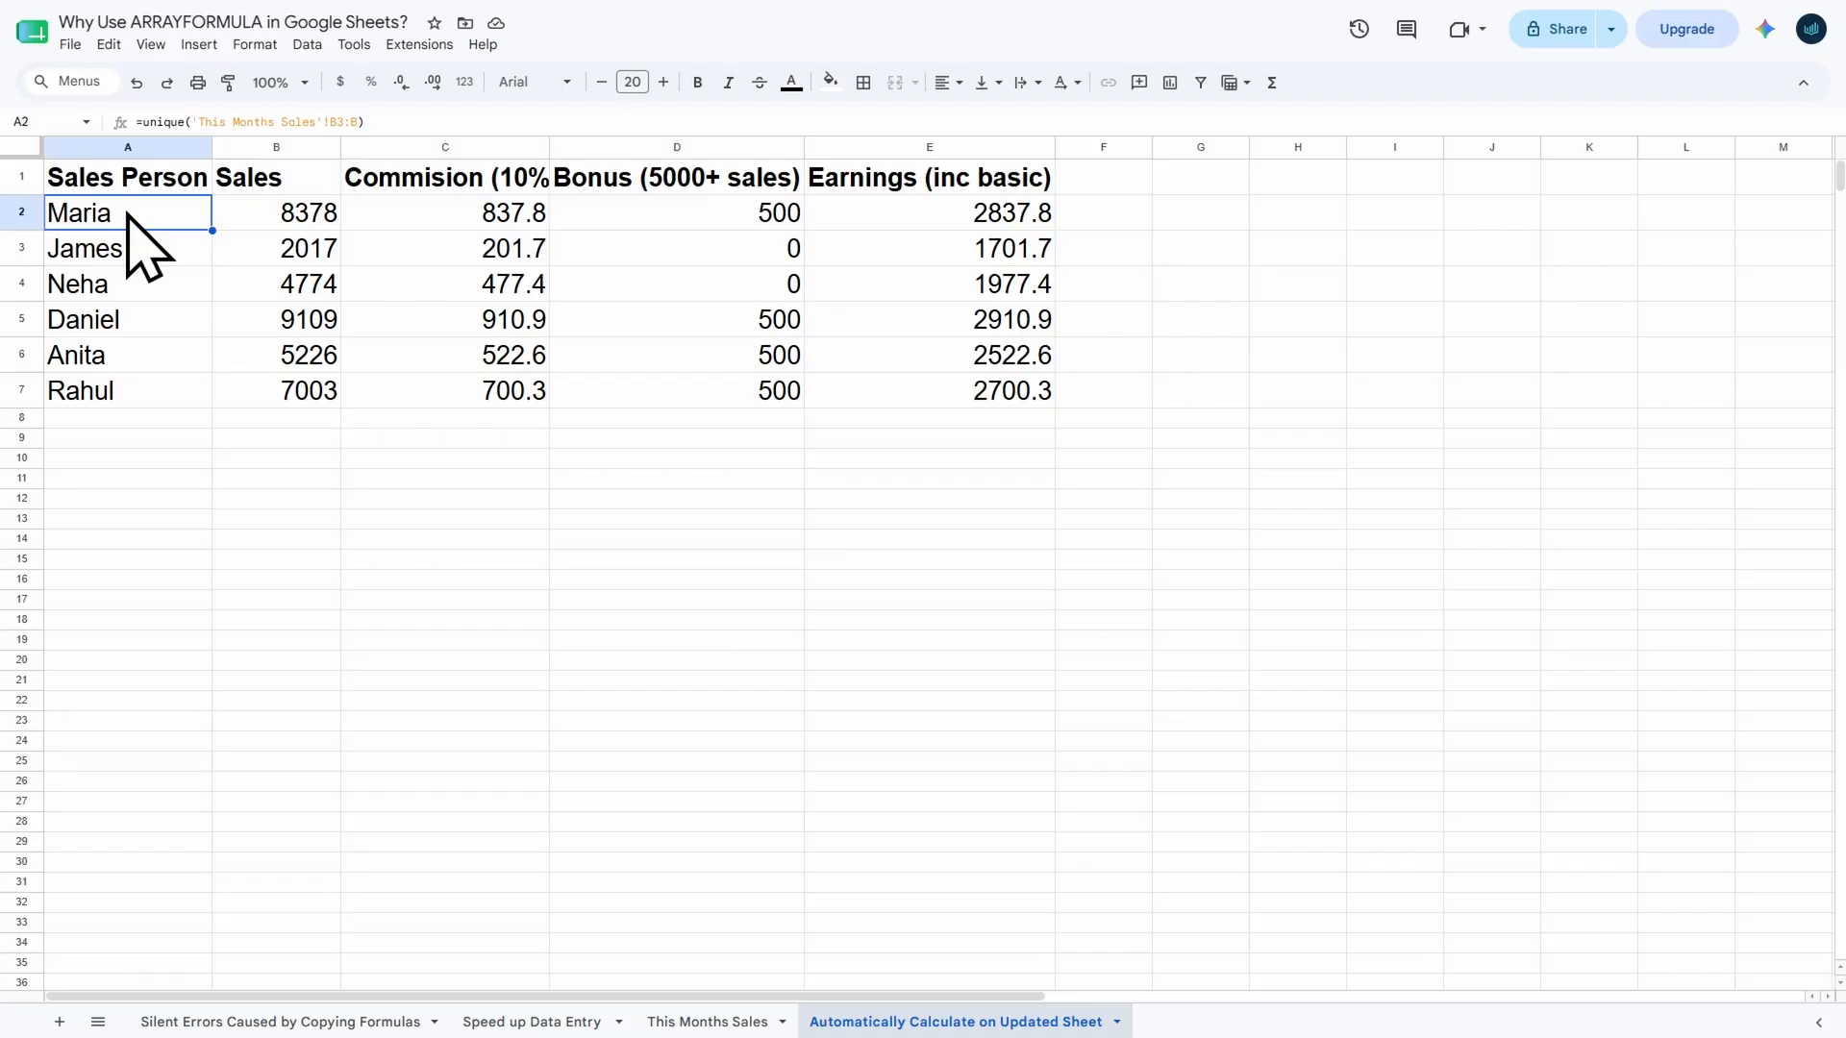
left_click(717, 1024)
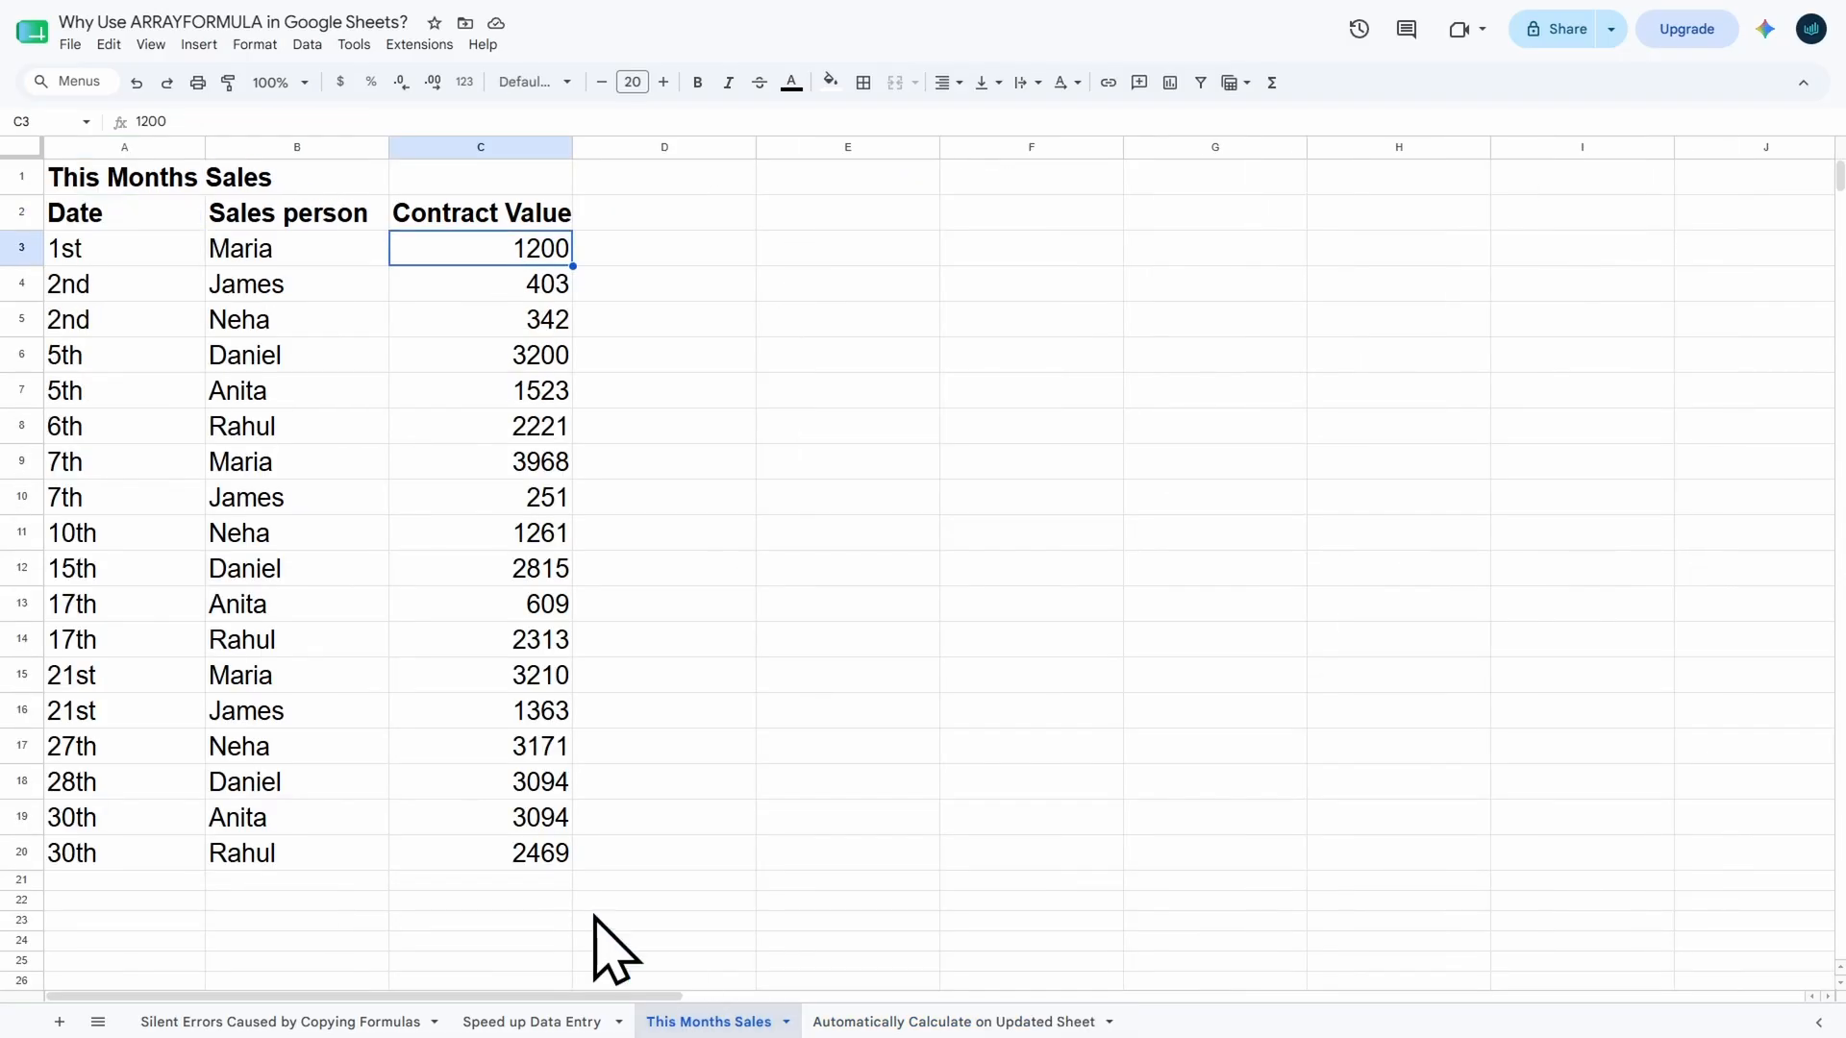
Record a 20th sale of 1000 for a new sales person in row 21, then check the Automatically Calculate on Updated Sheet sheet
left_click(113, 883)
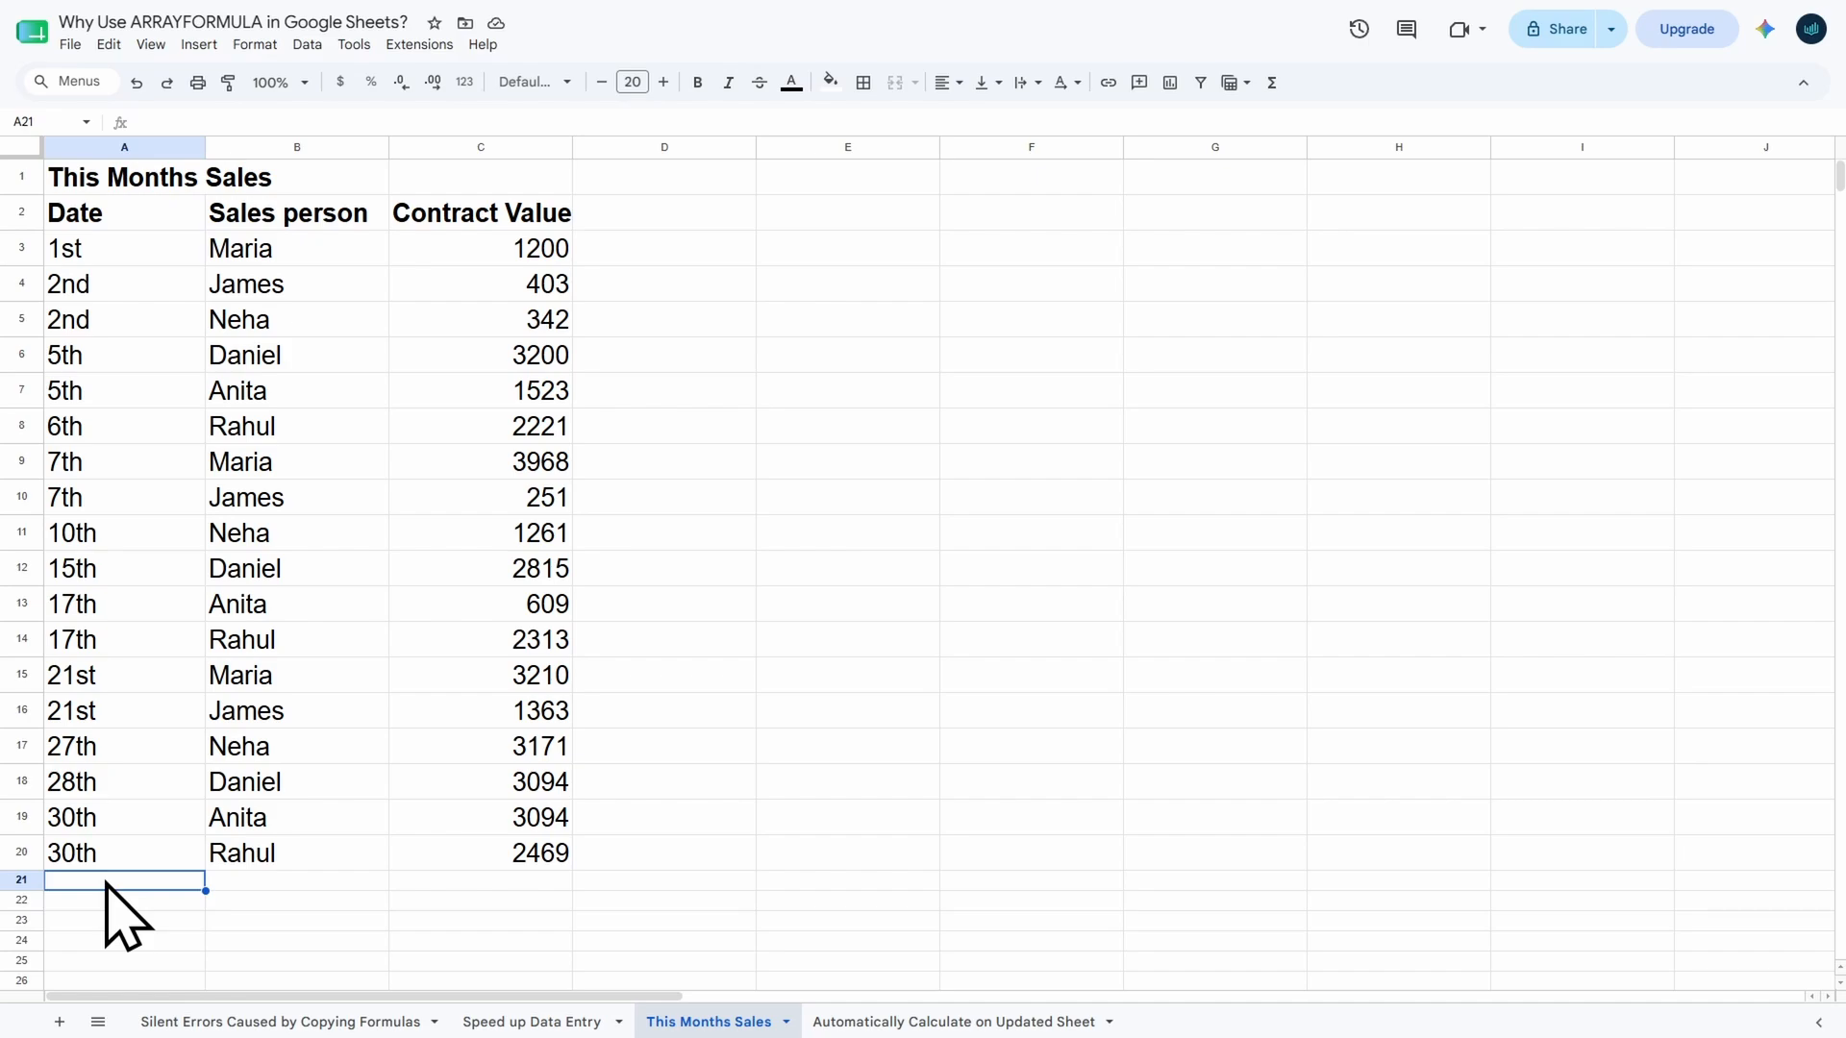
type("20th")
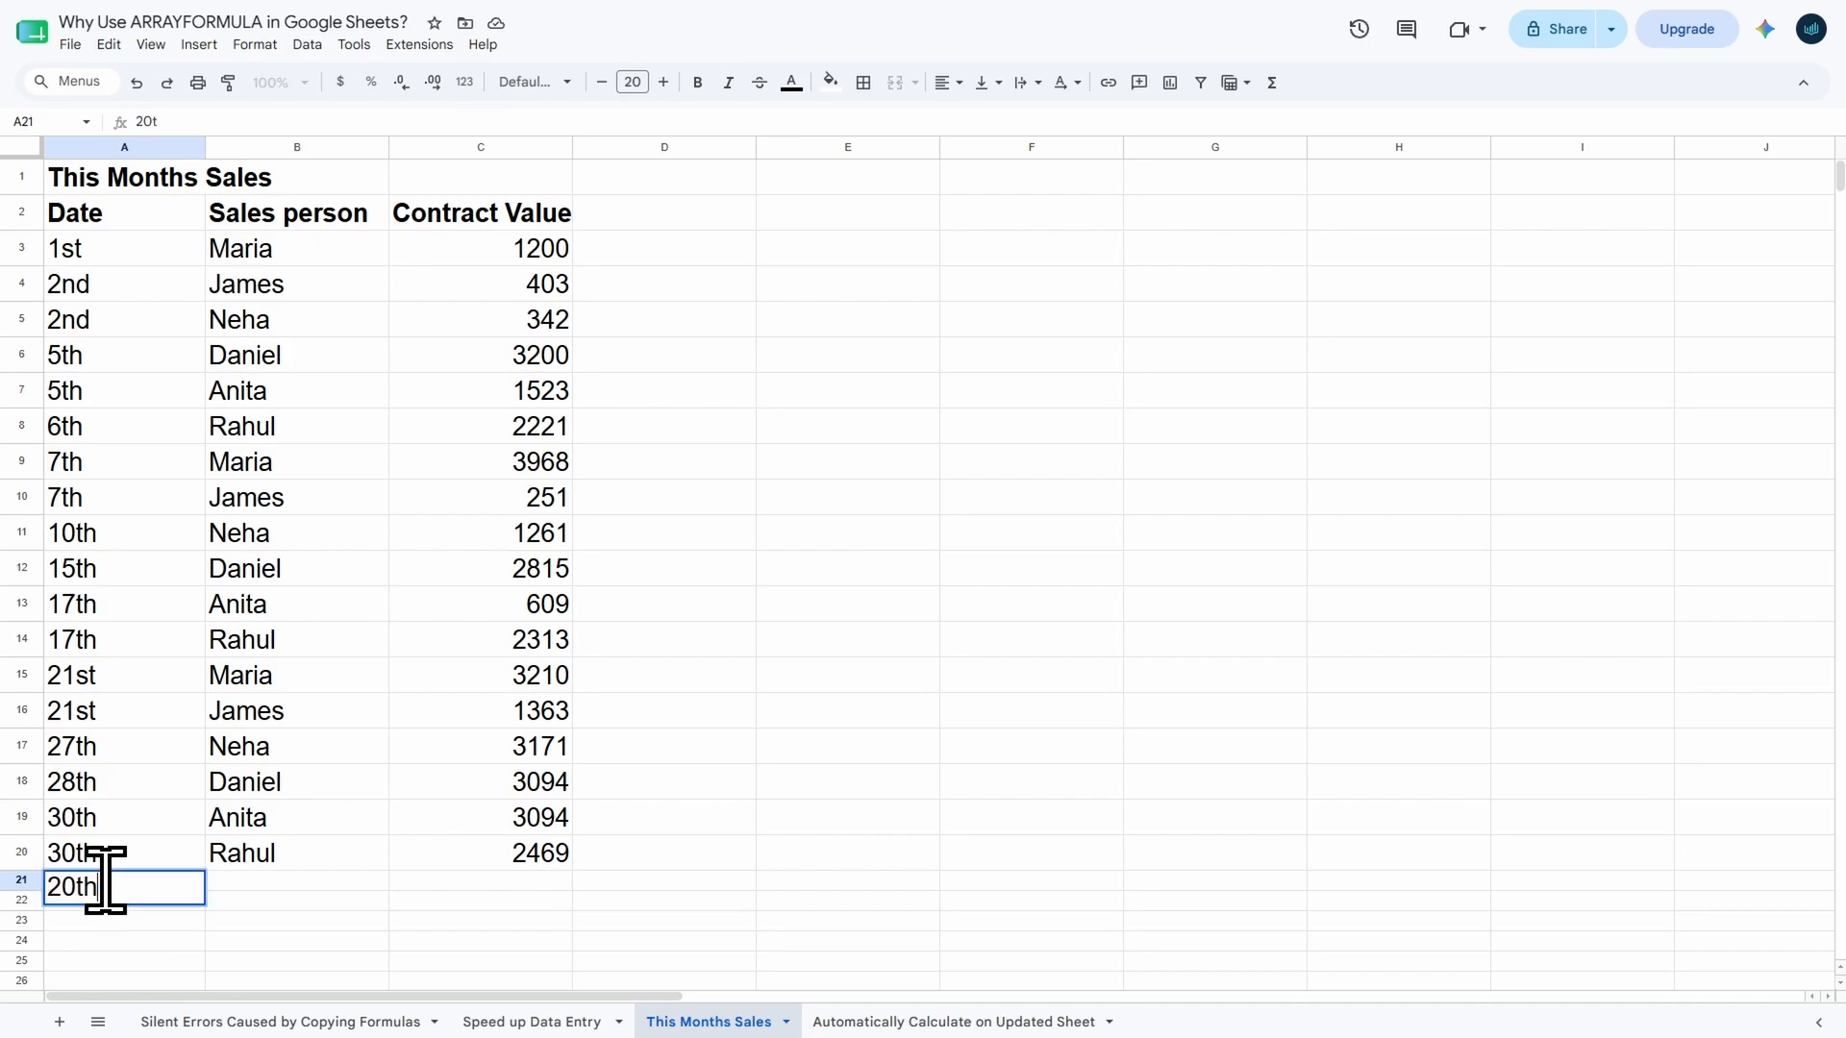
key("Tab")
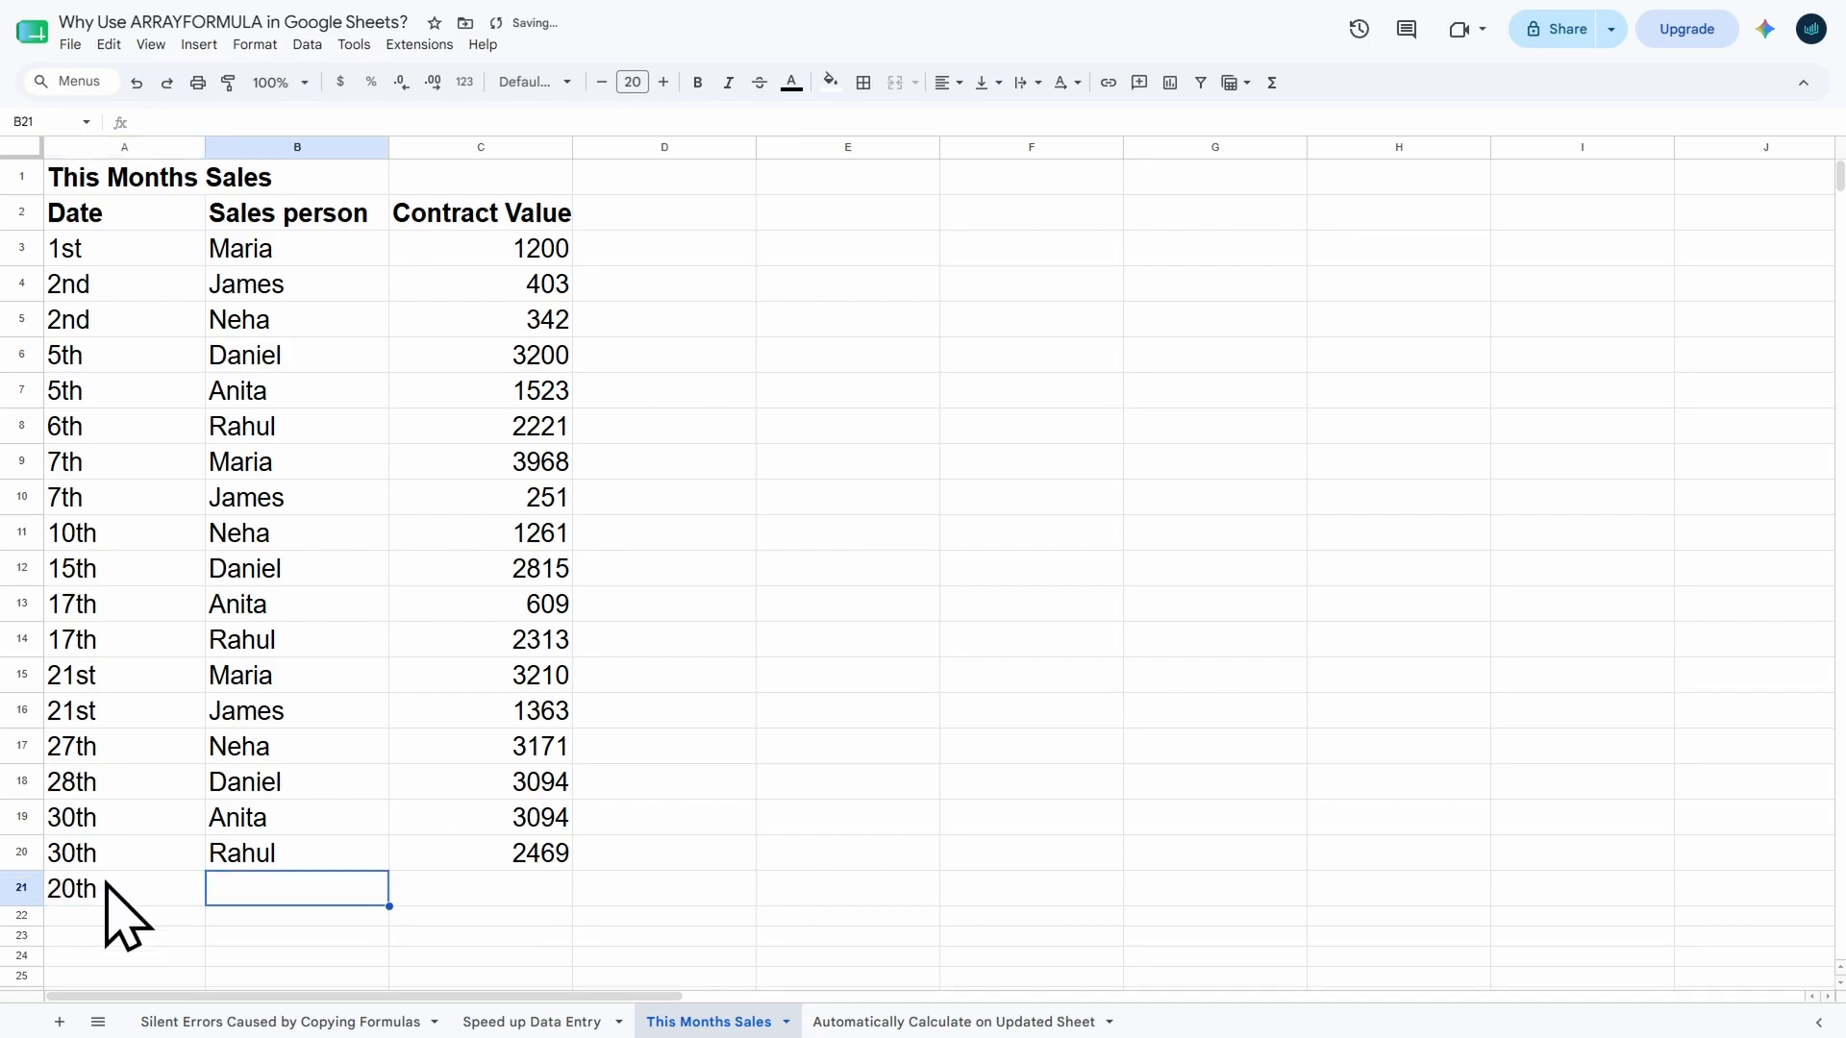
type("John")
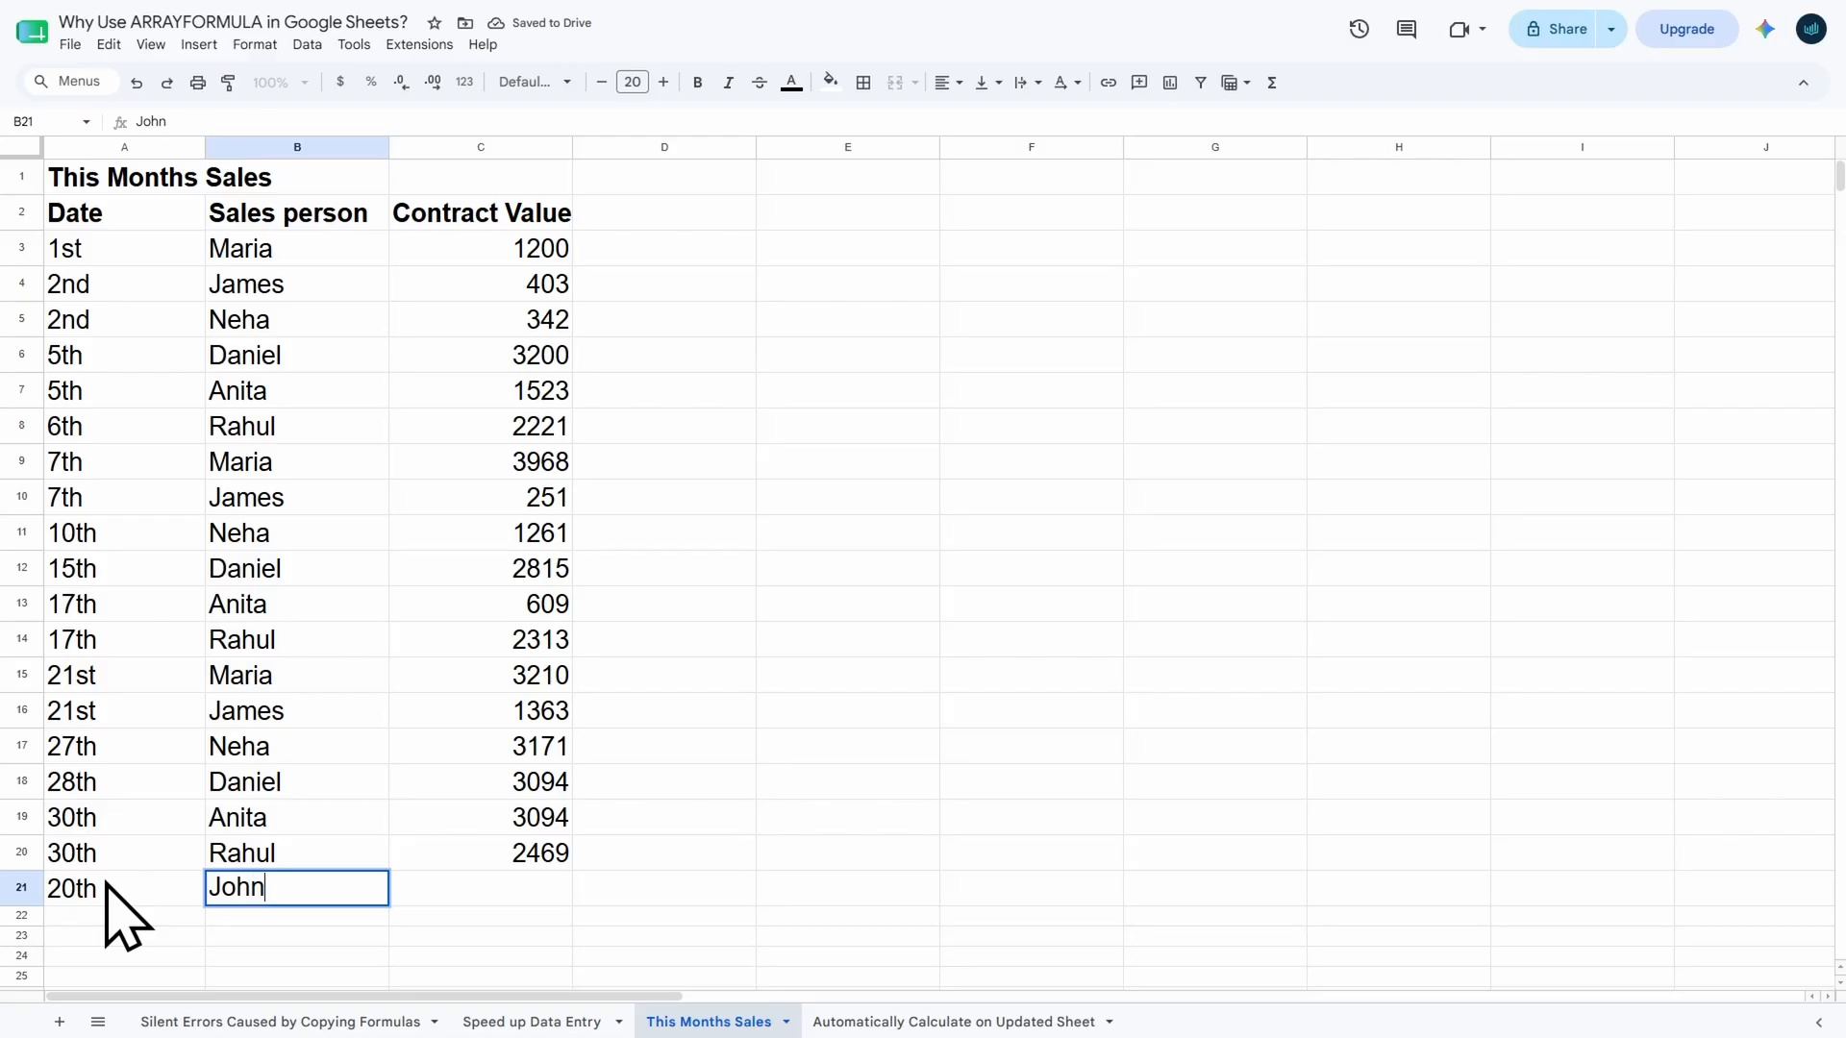
key("Tab")
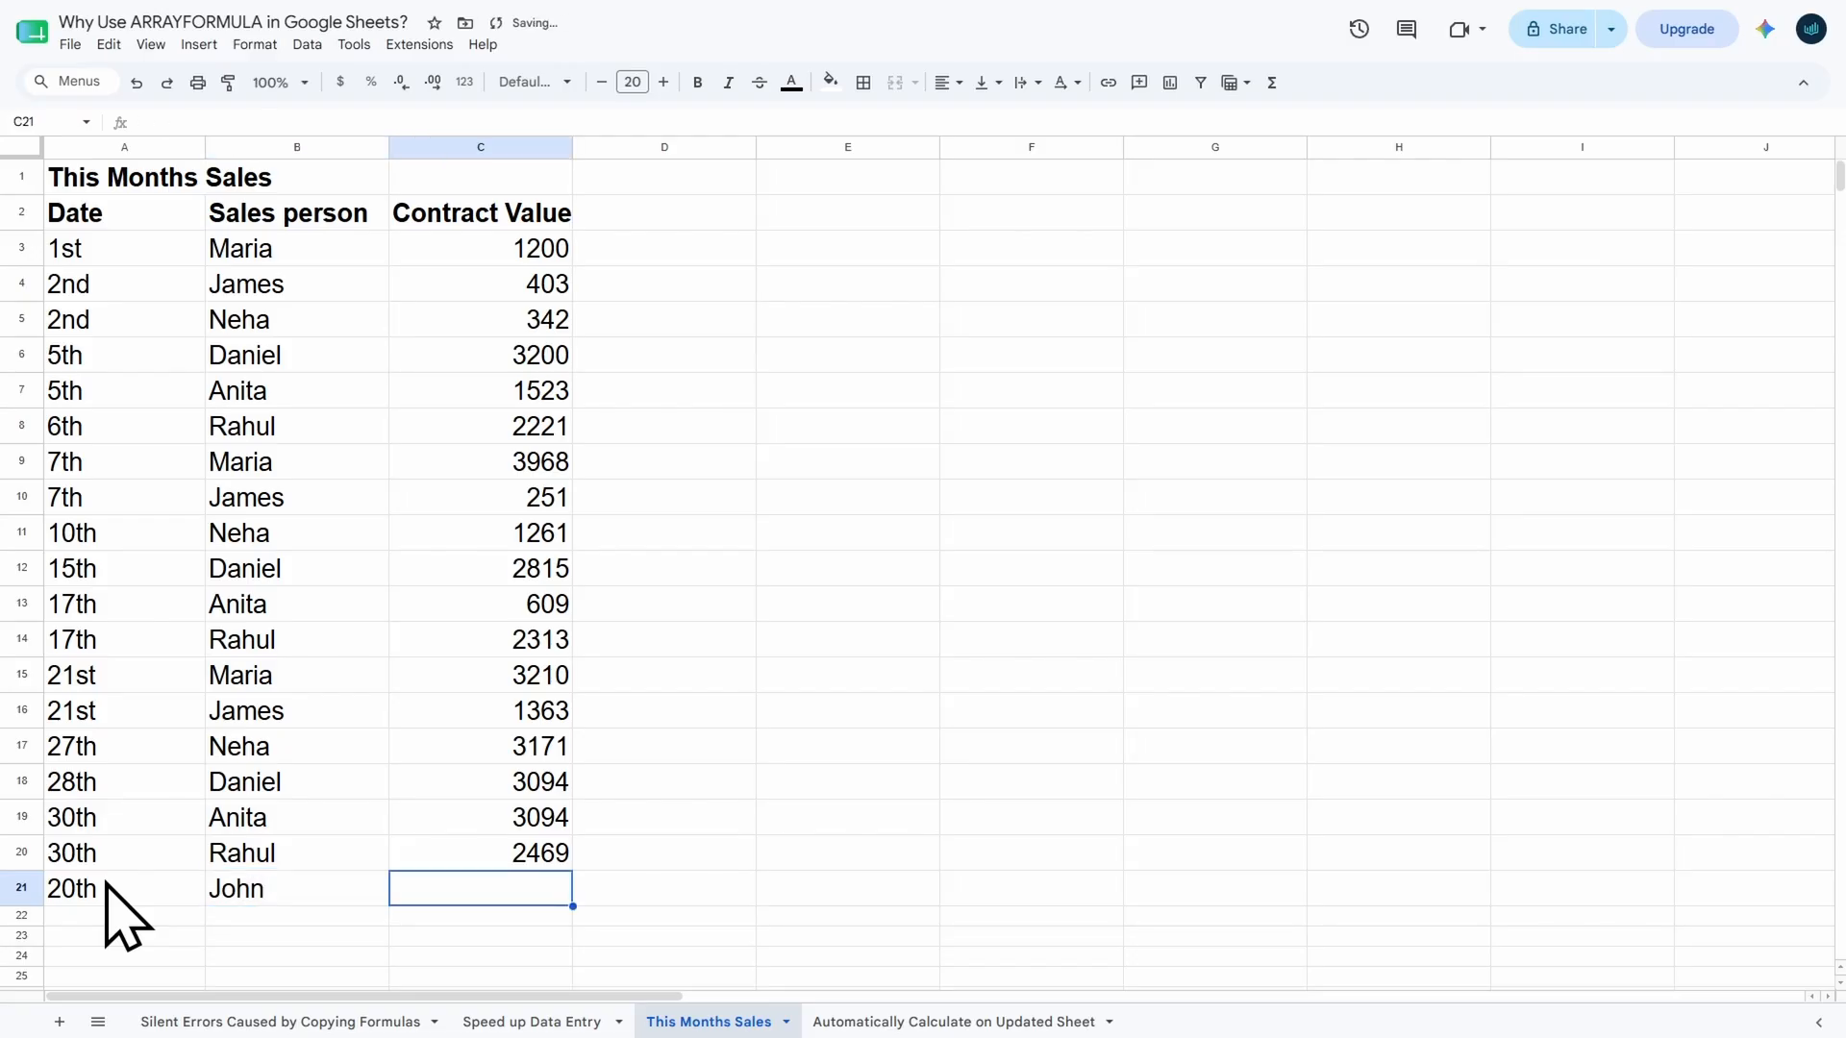
type("1000")
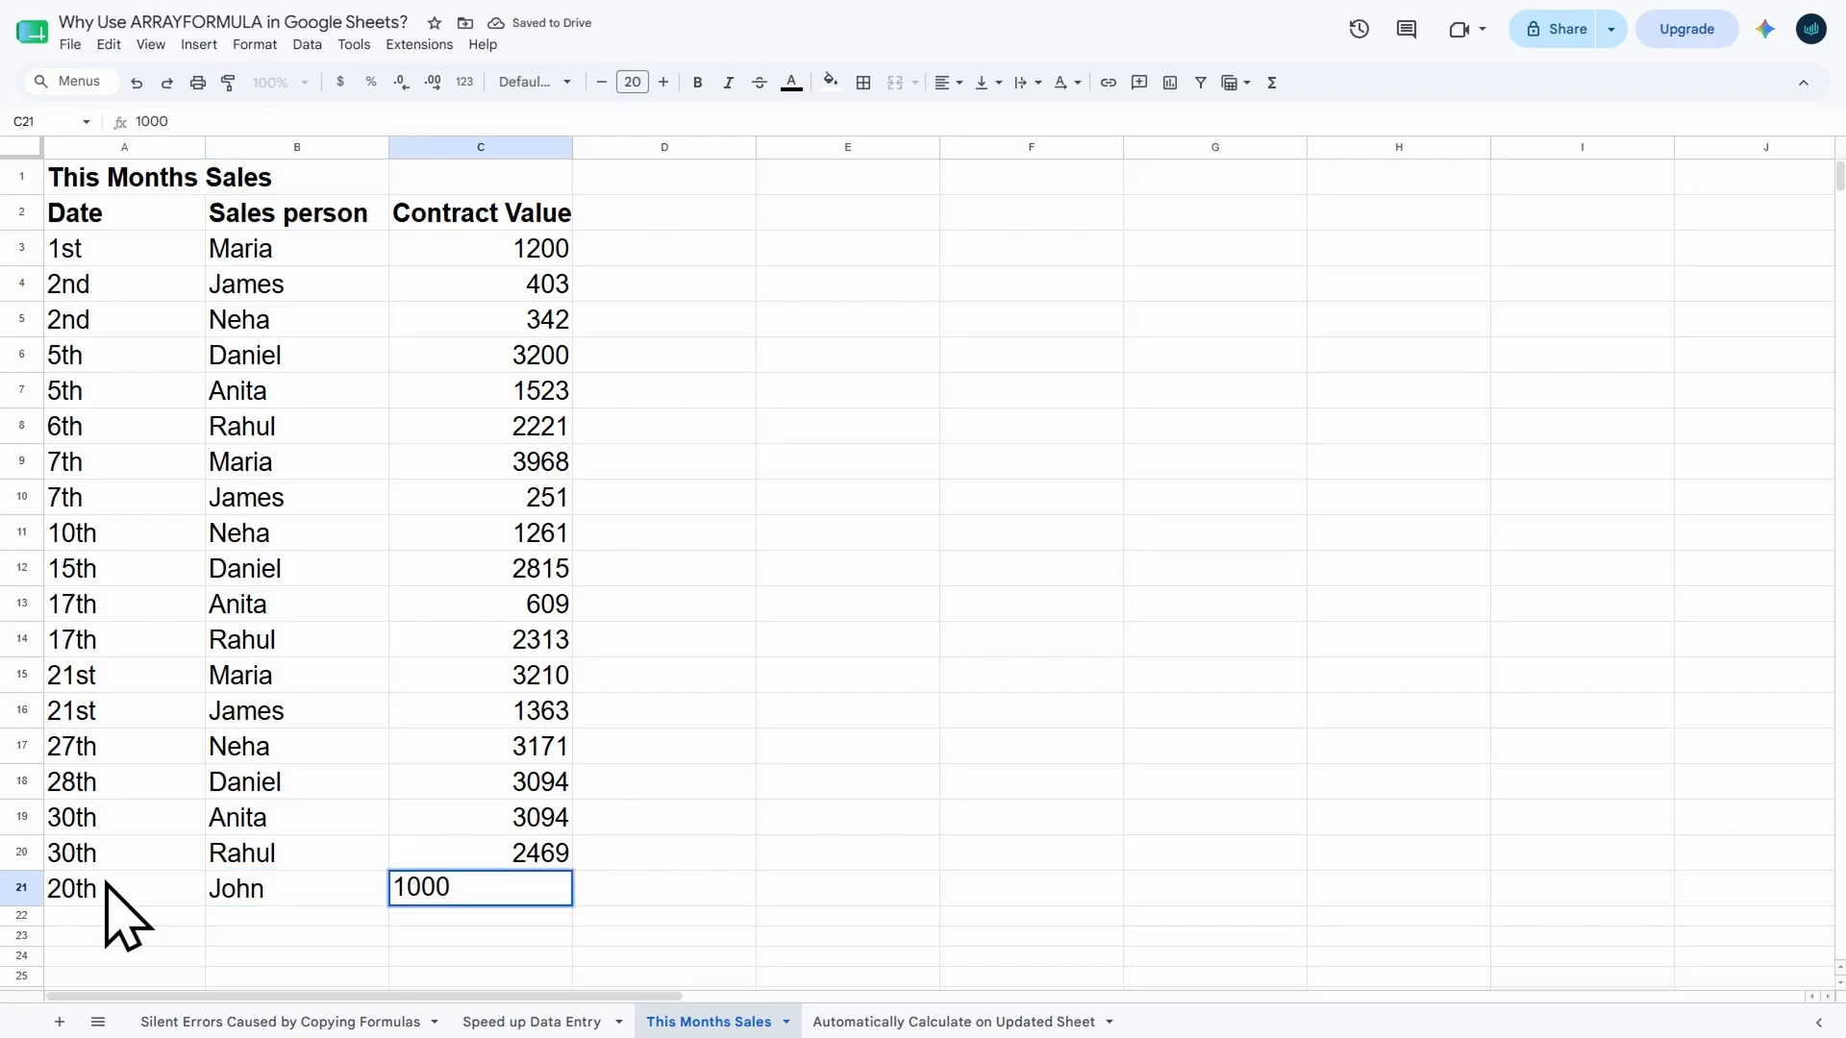
key("Tab")
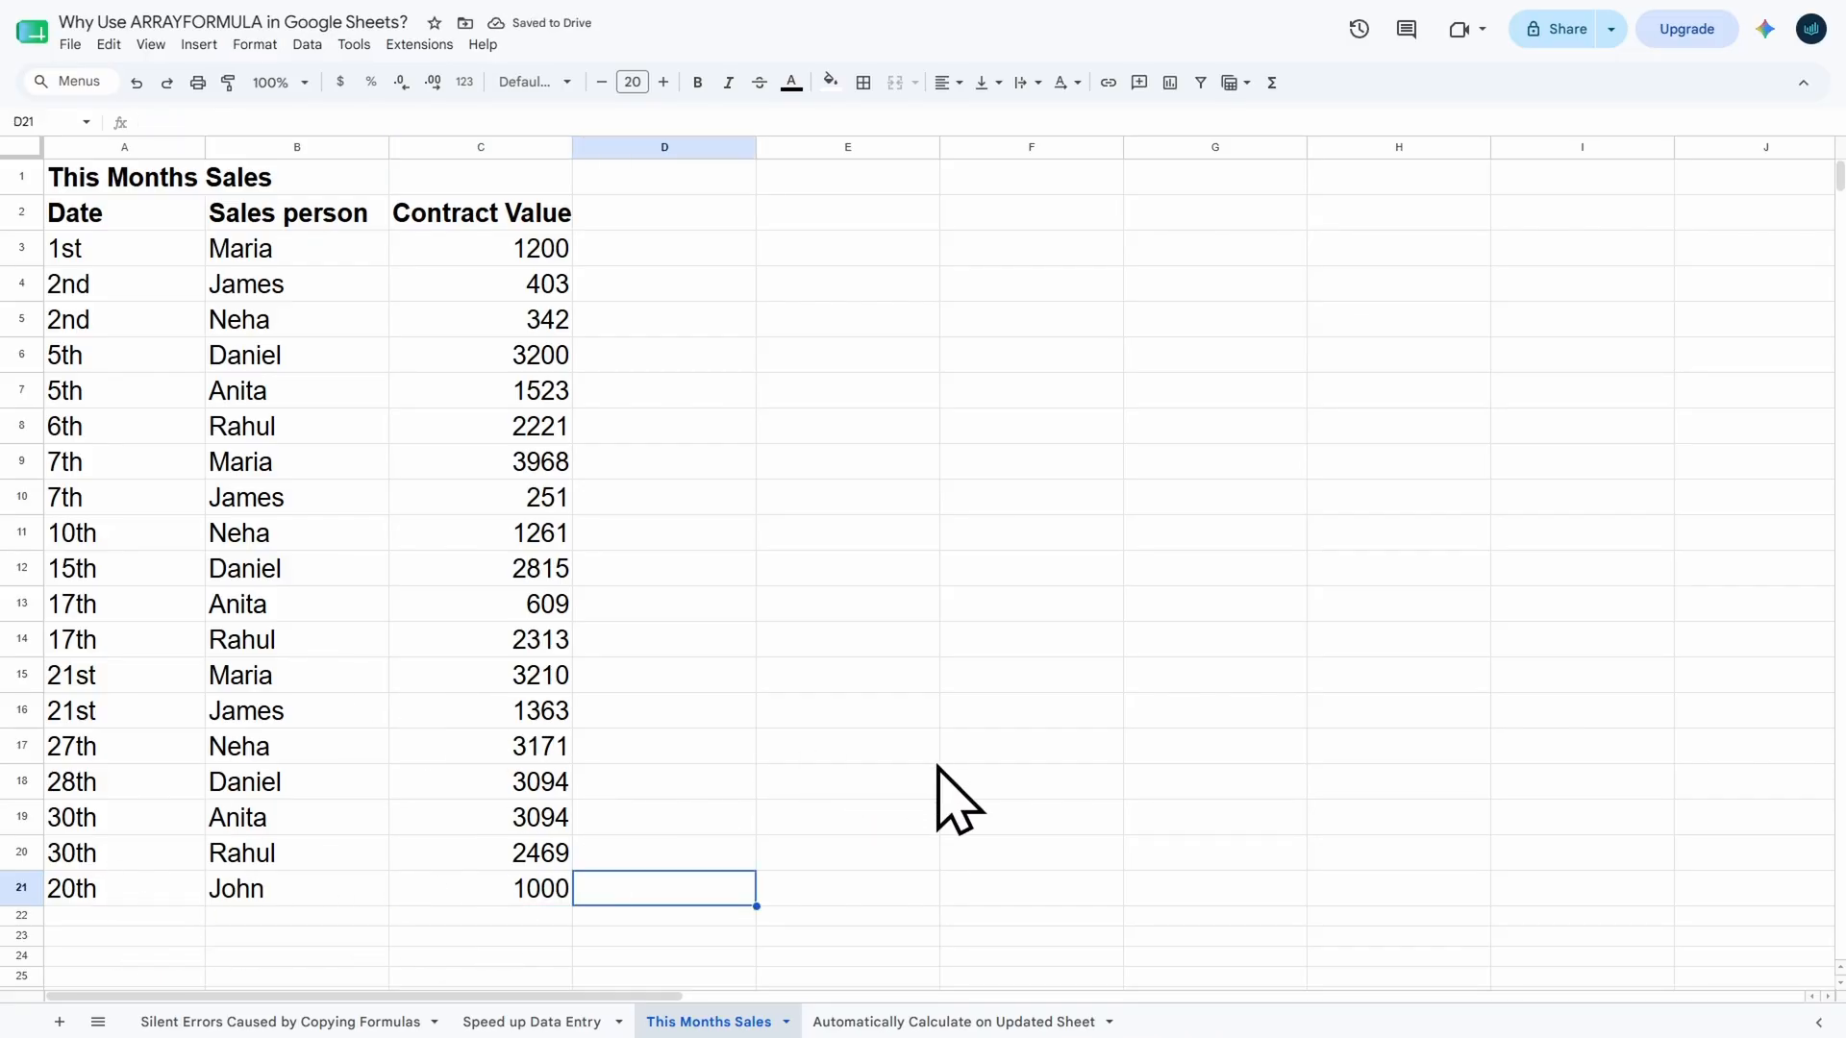
left_click(893, 1023)
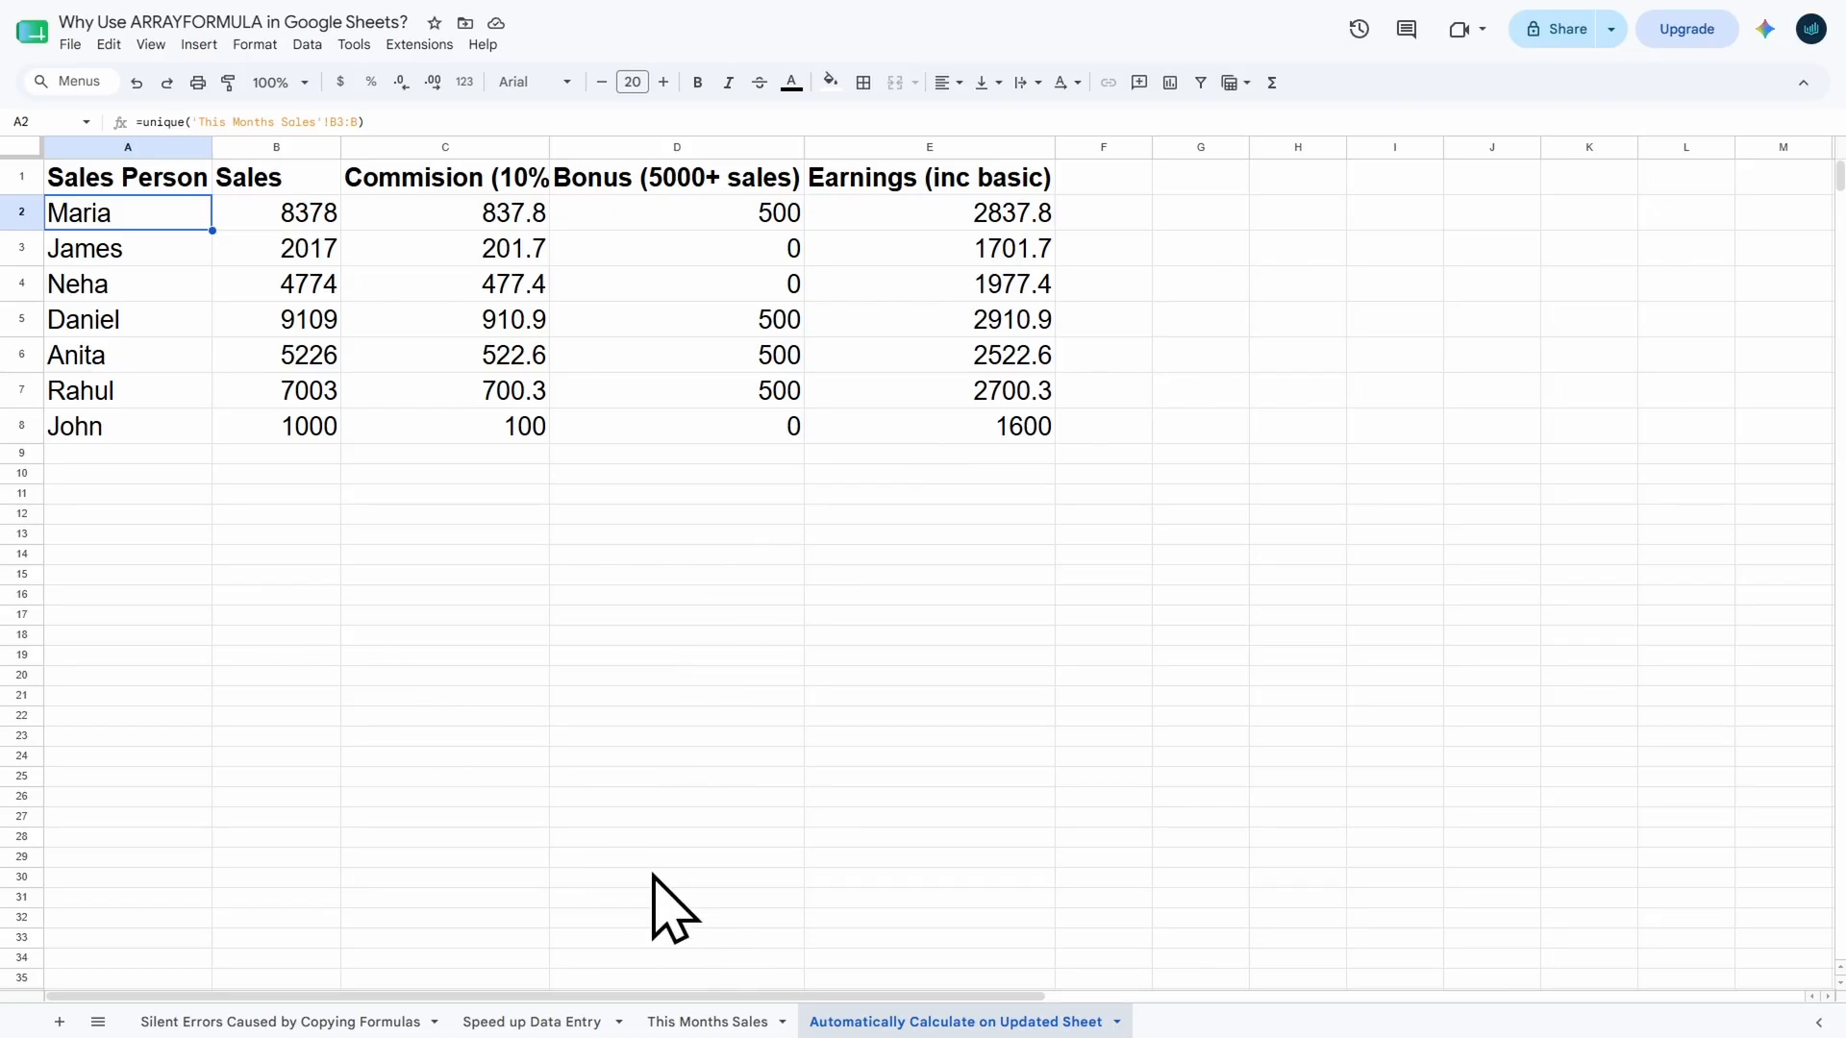
Add a 21st sale of 500 for the same sales person in row 22 of This Months Sales, then view the automatically calculated sheet again
left_click(709, 1024)
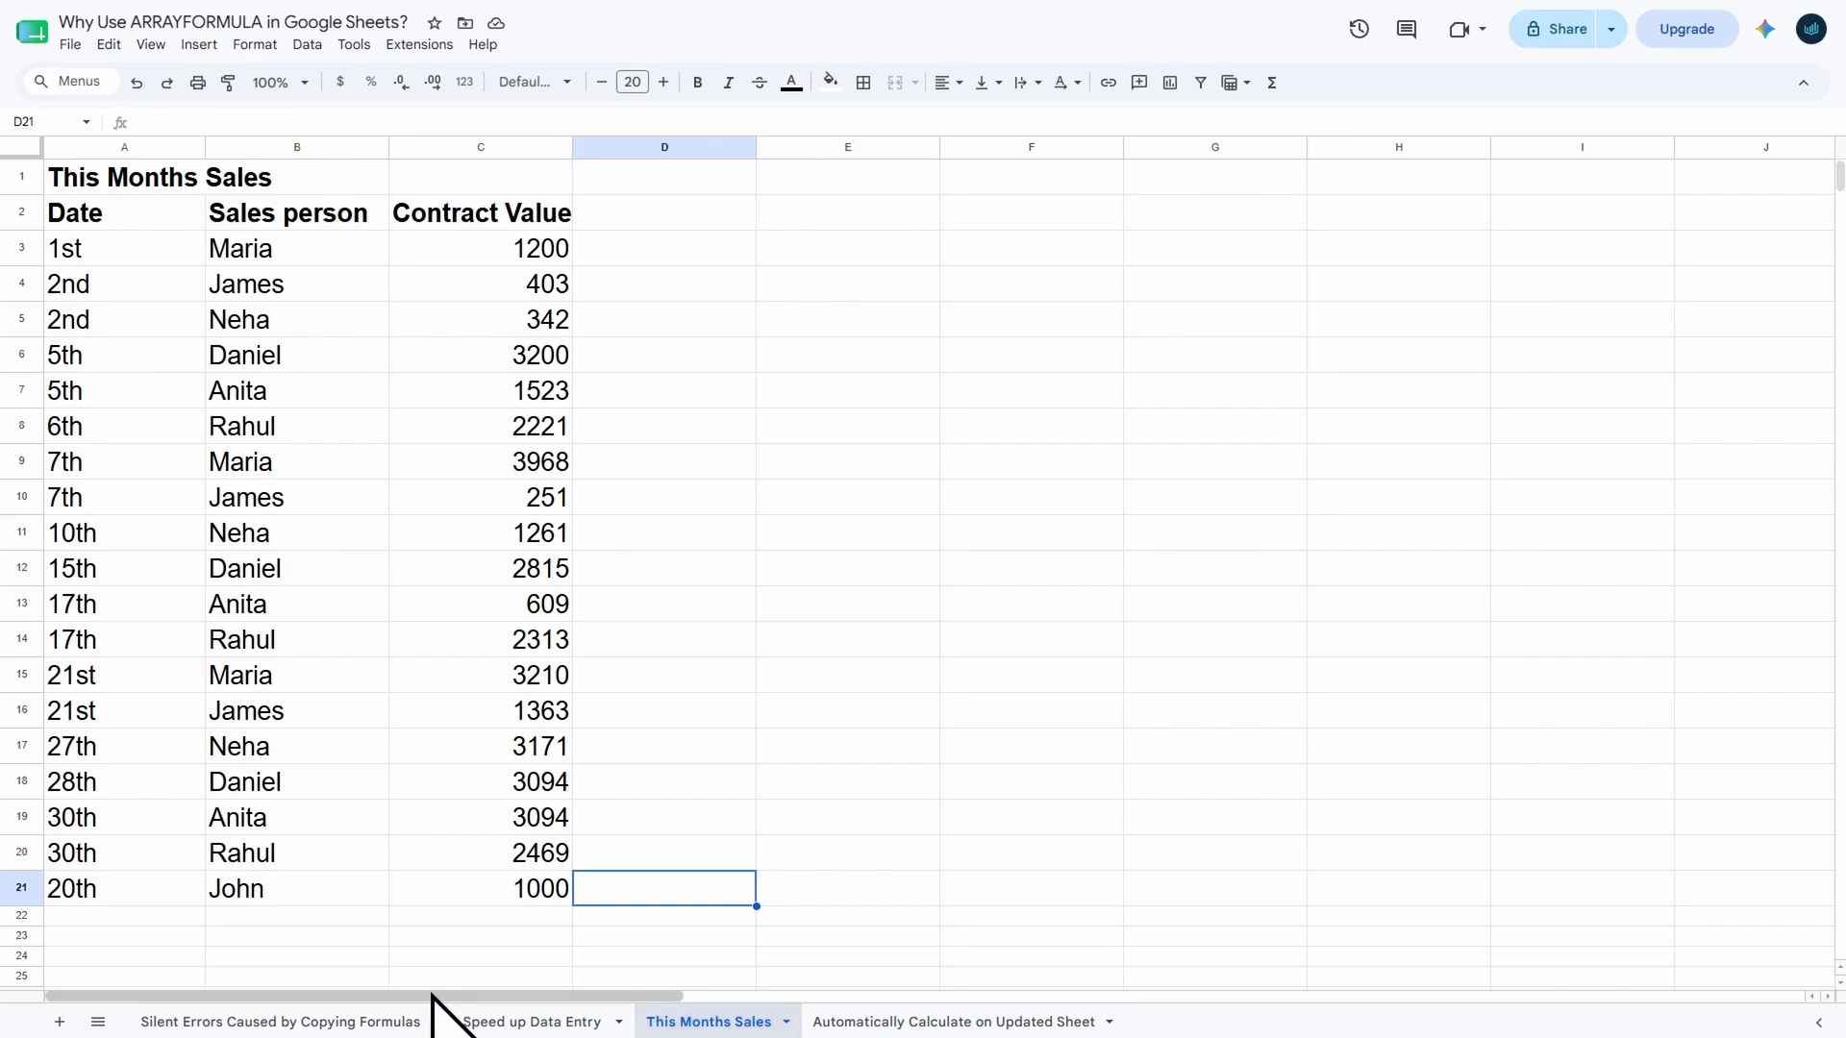
left_click(147, 918)
type("21st")
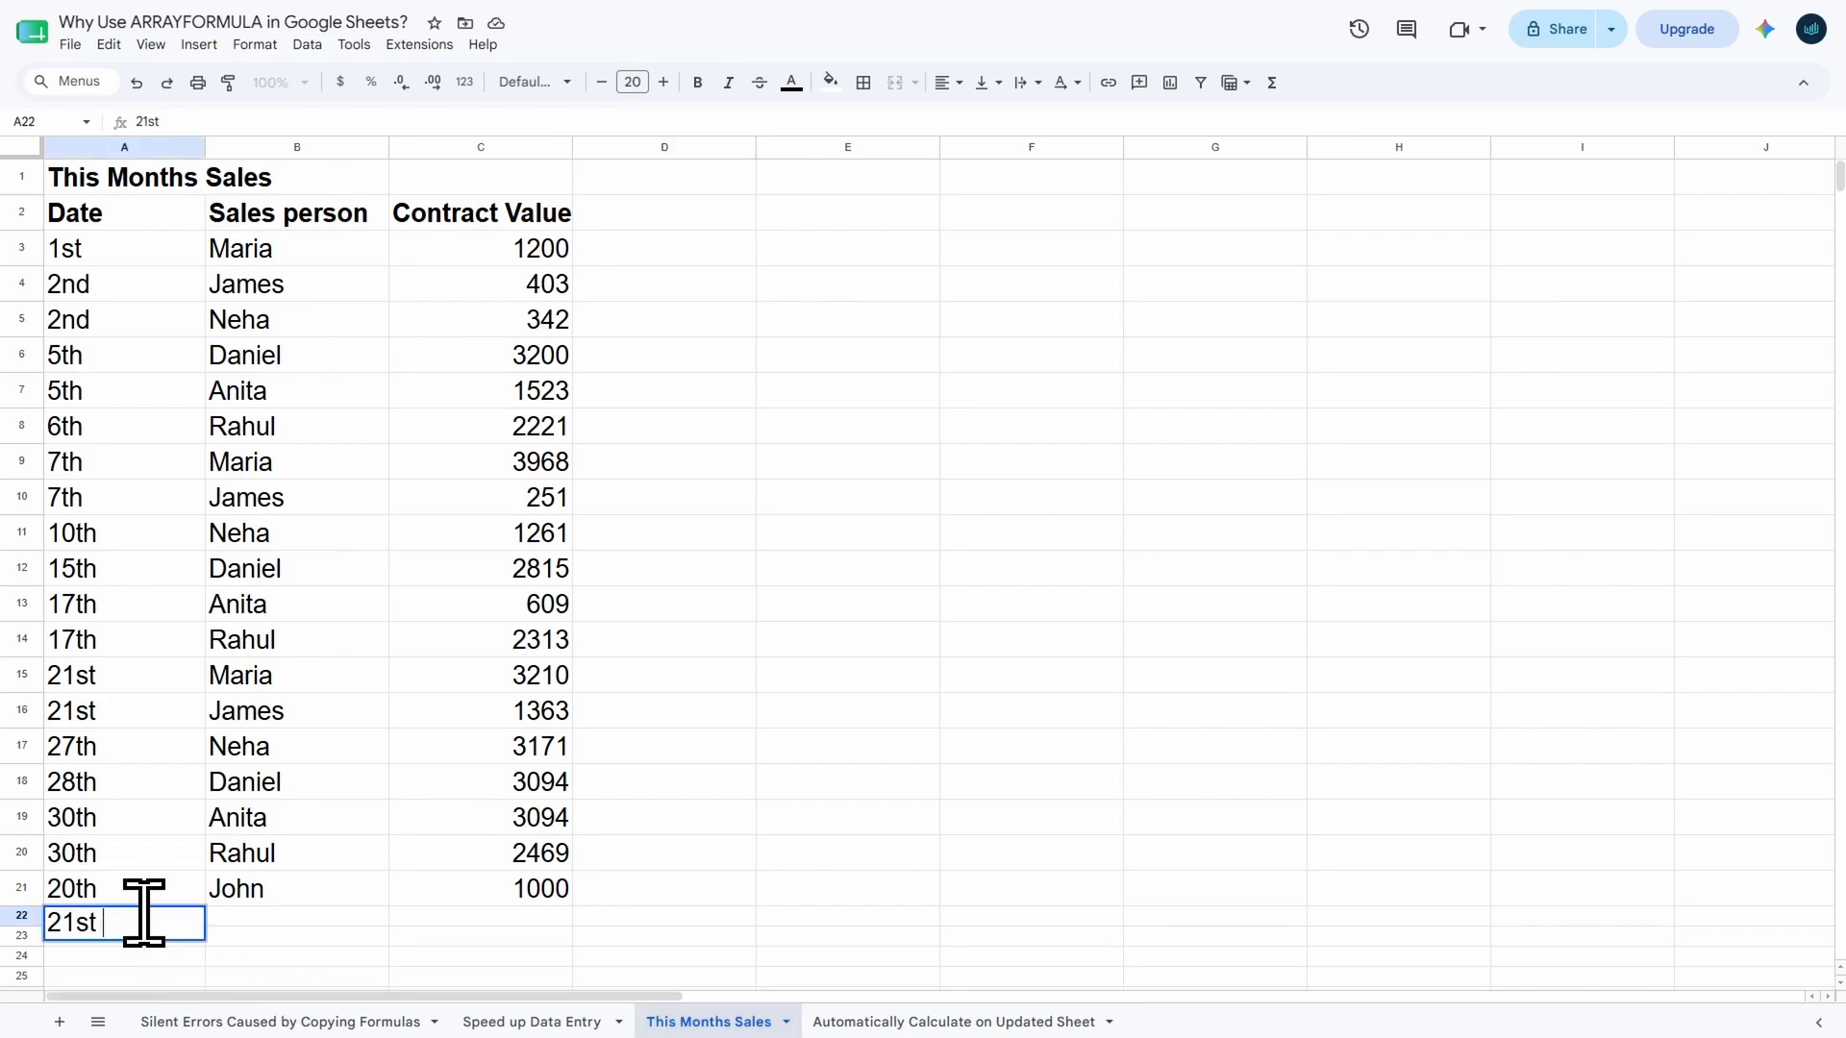
key("Tab")
type("John")
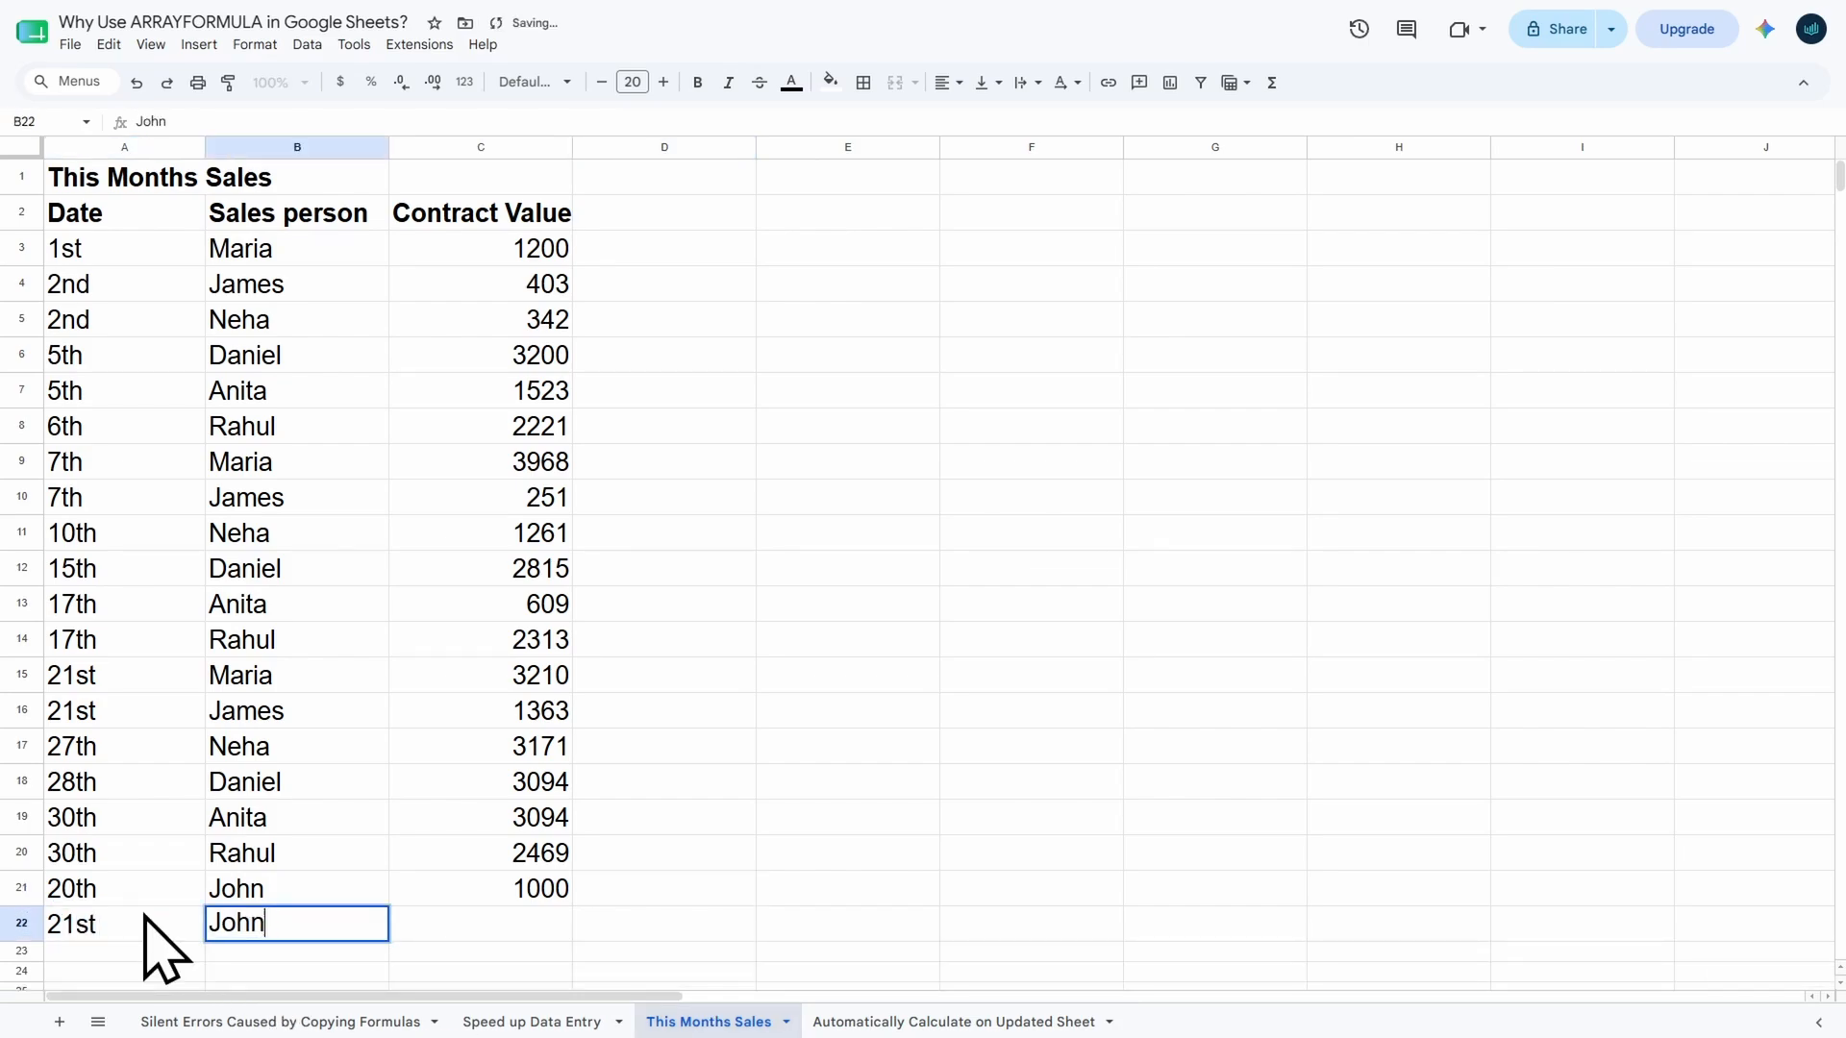
key("Tab")
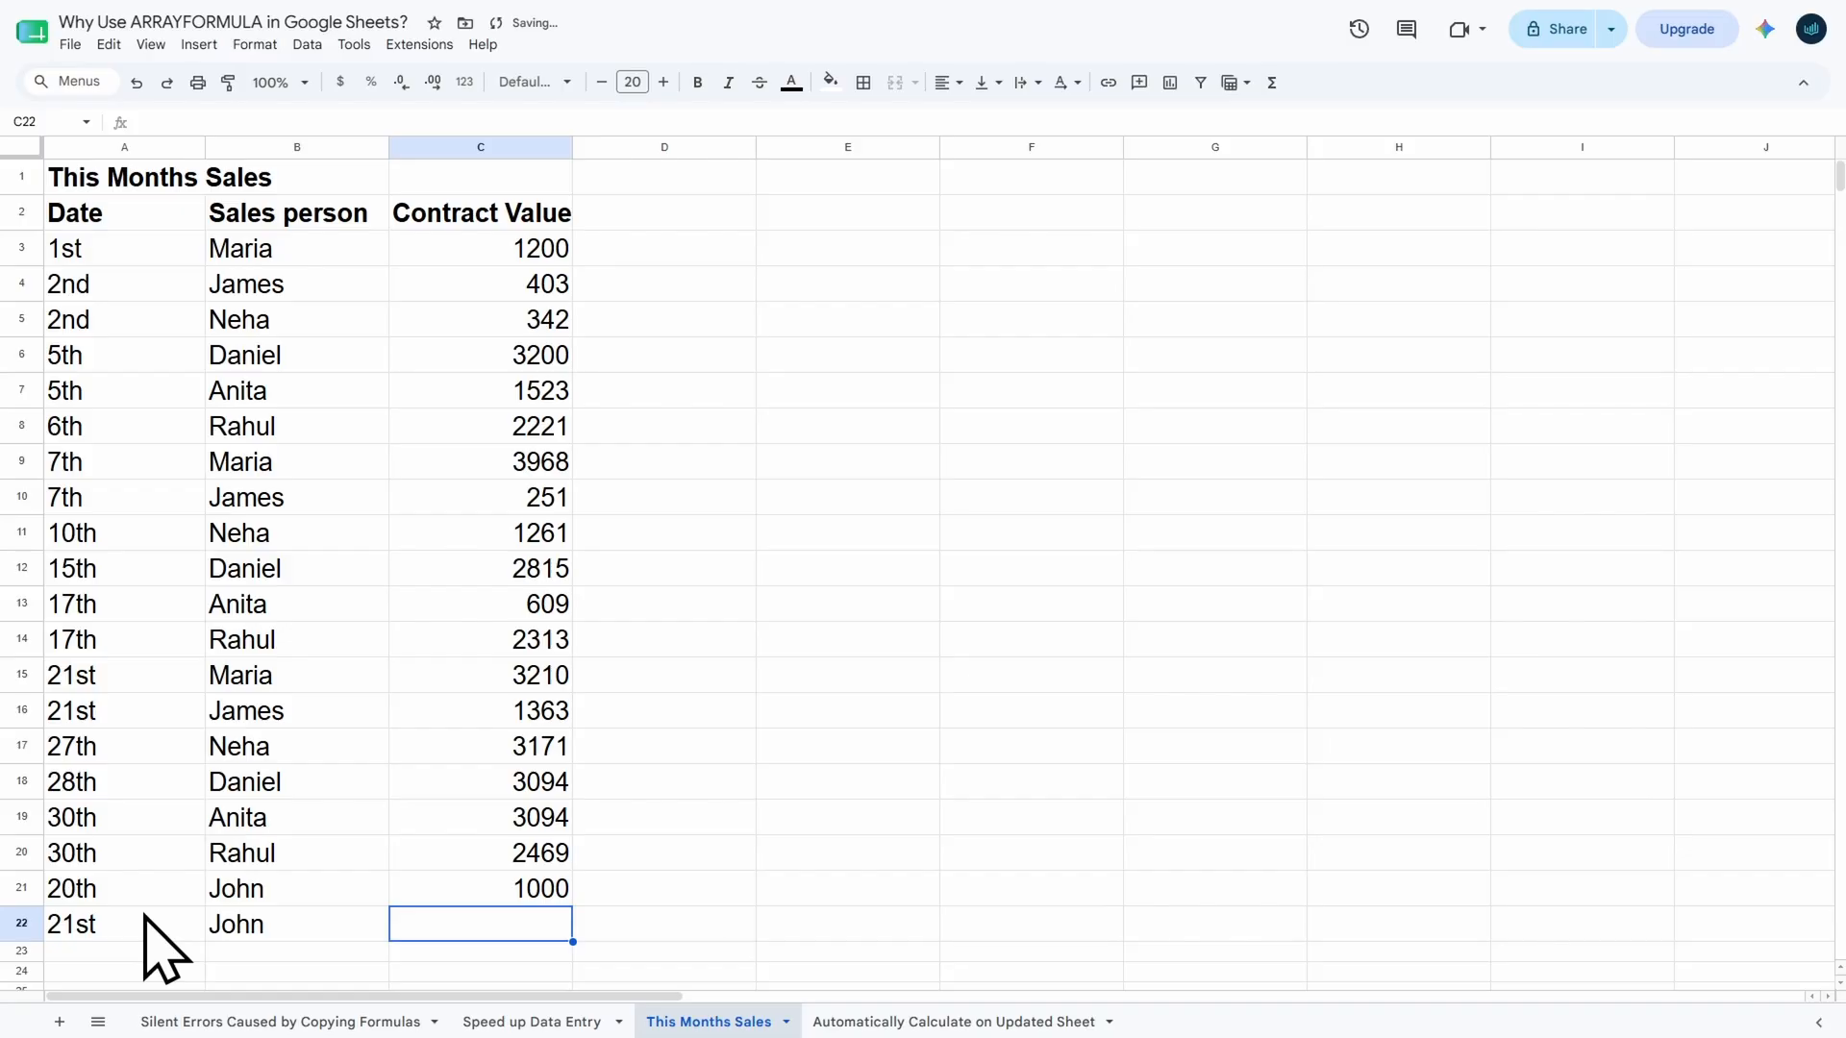
type("500")
key("Tab")
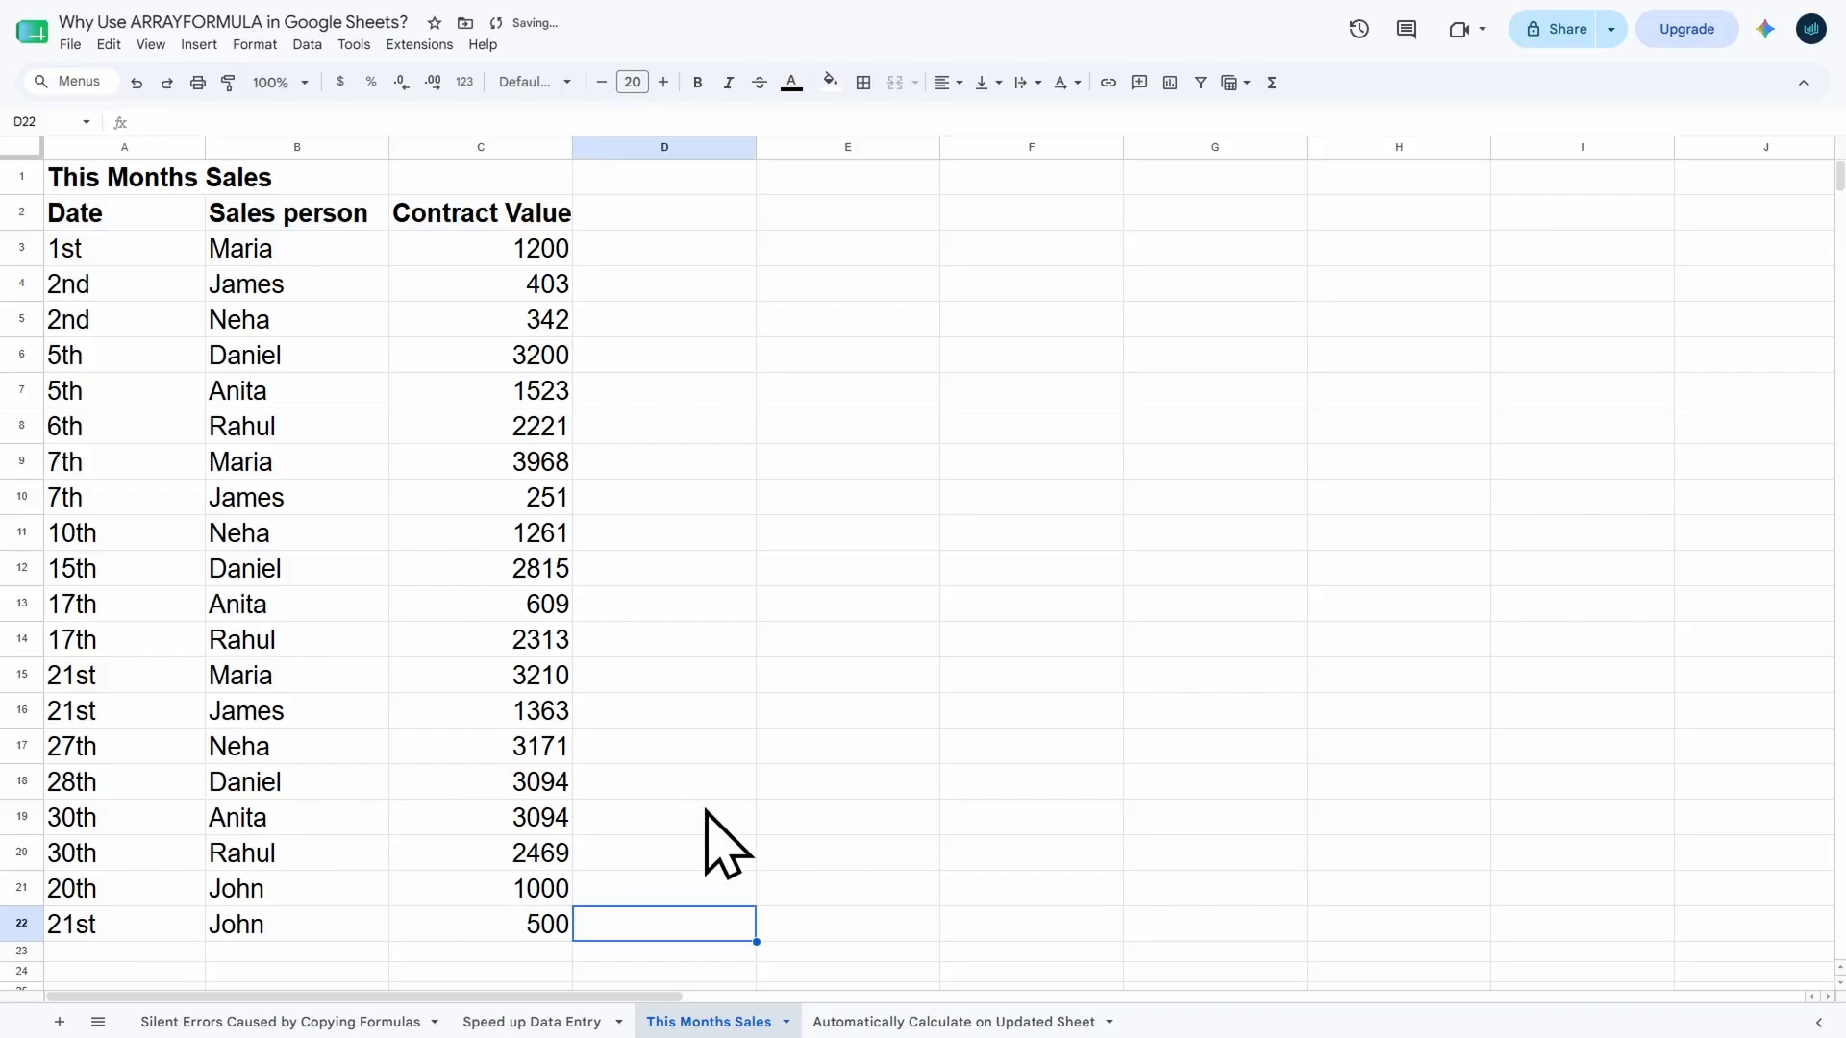
left_click(885, 1021)
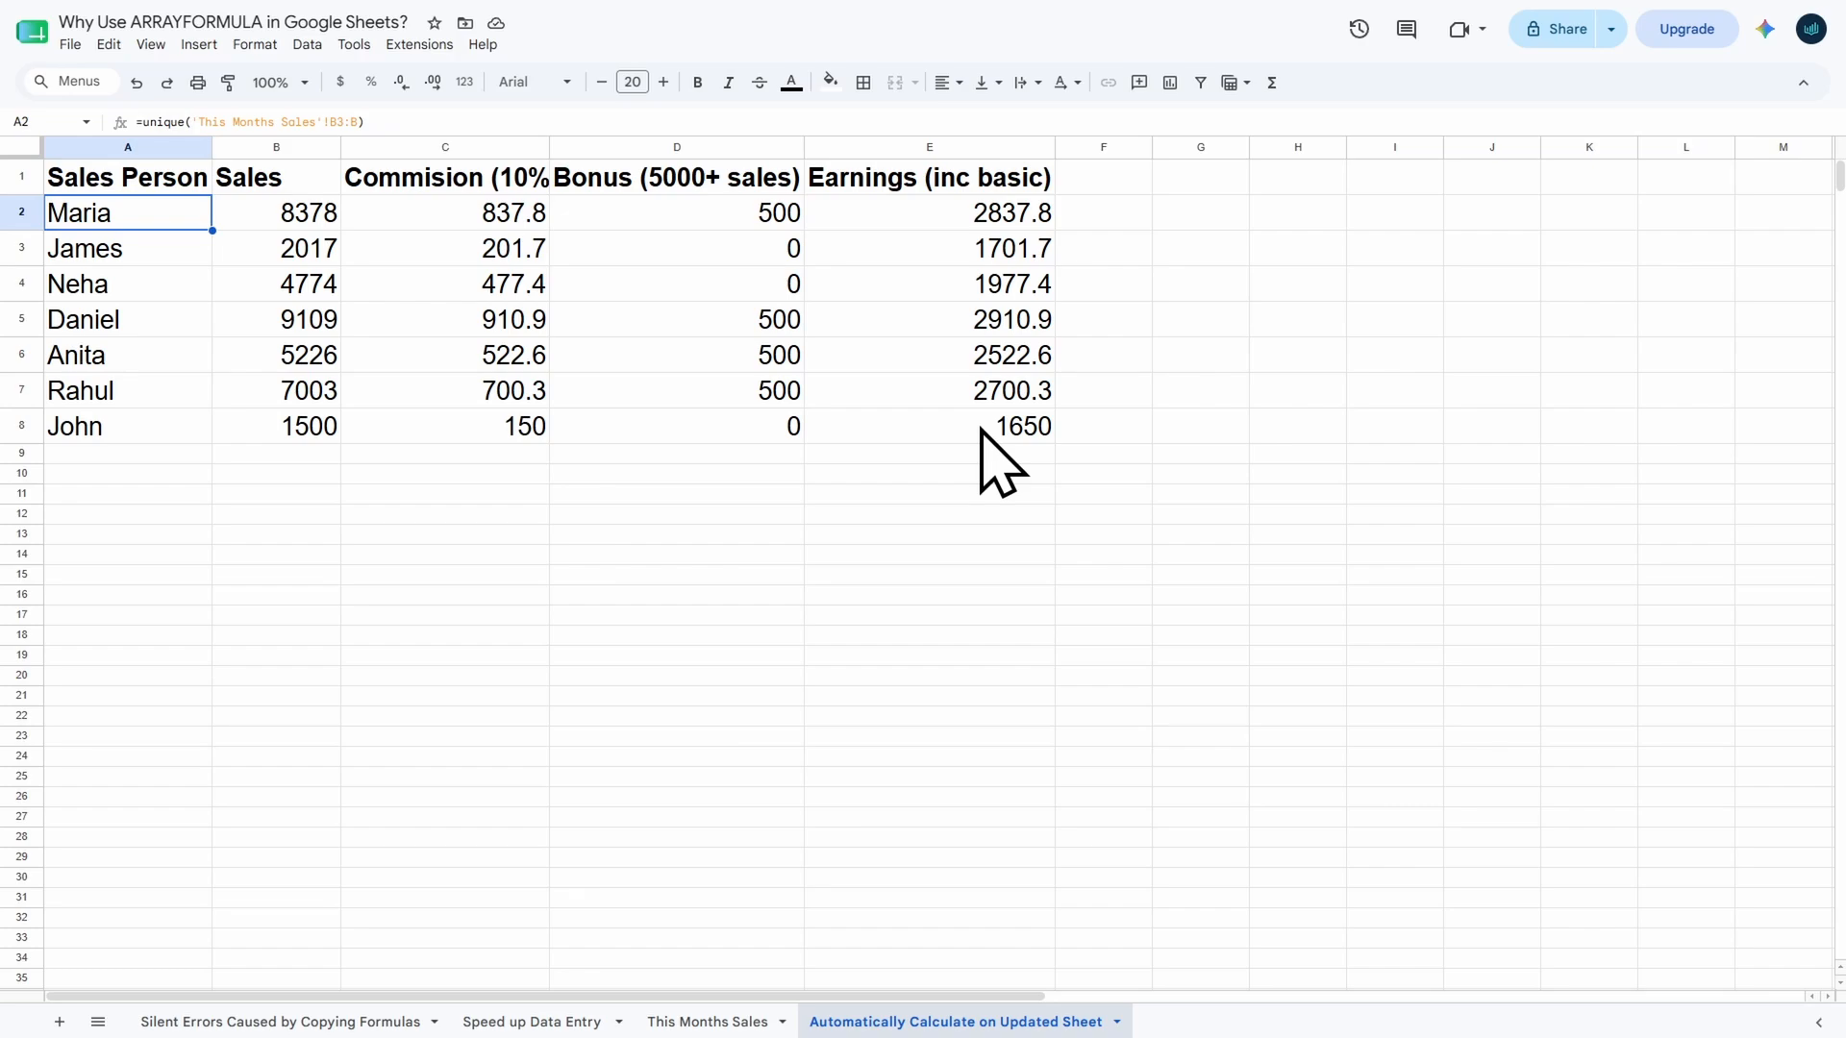
On the Silent Errors Caused by Copying Formulas sheet, enter the column header match in E1
left_click(318, 1025)
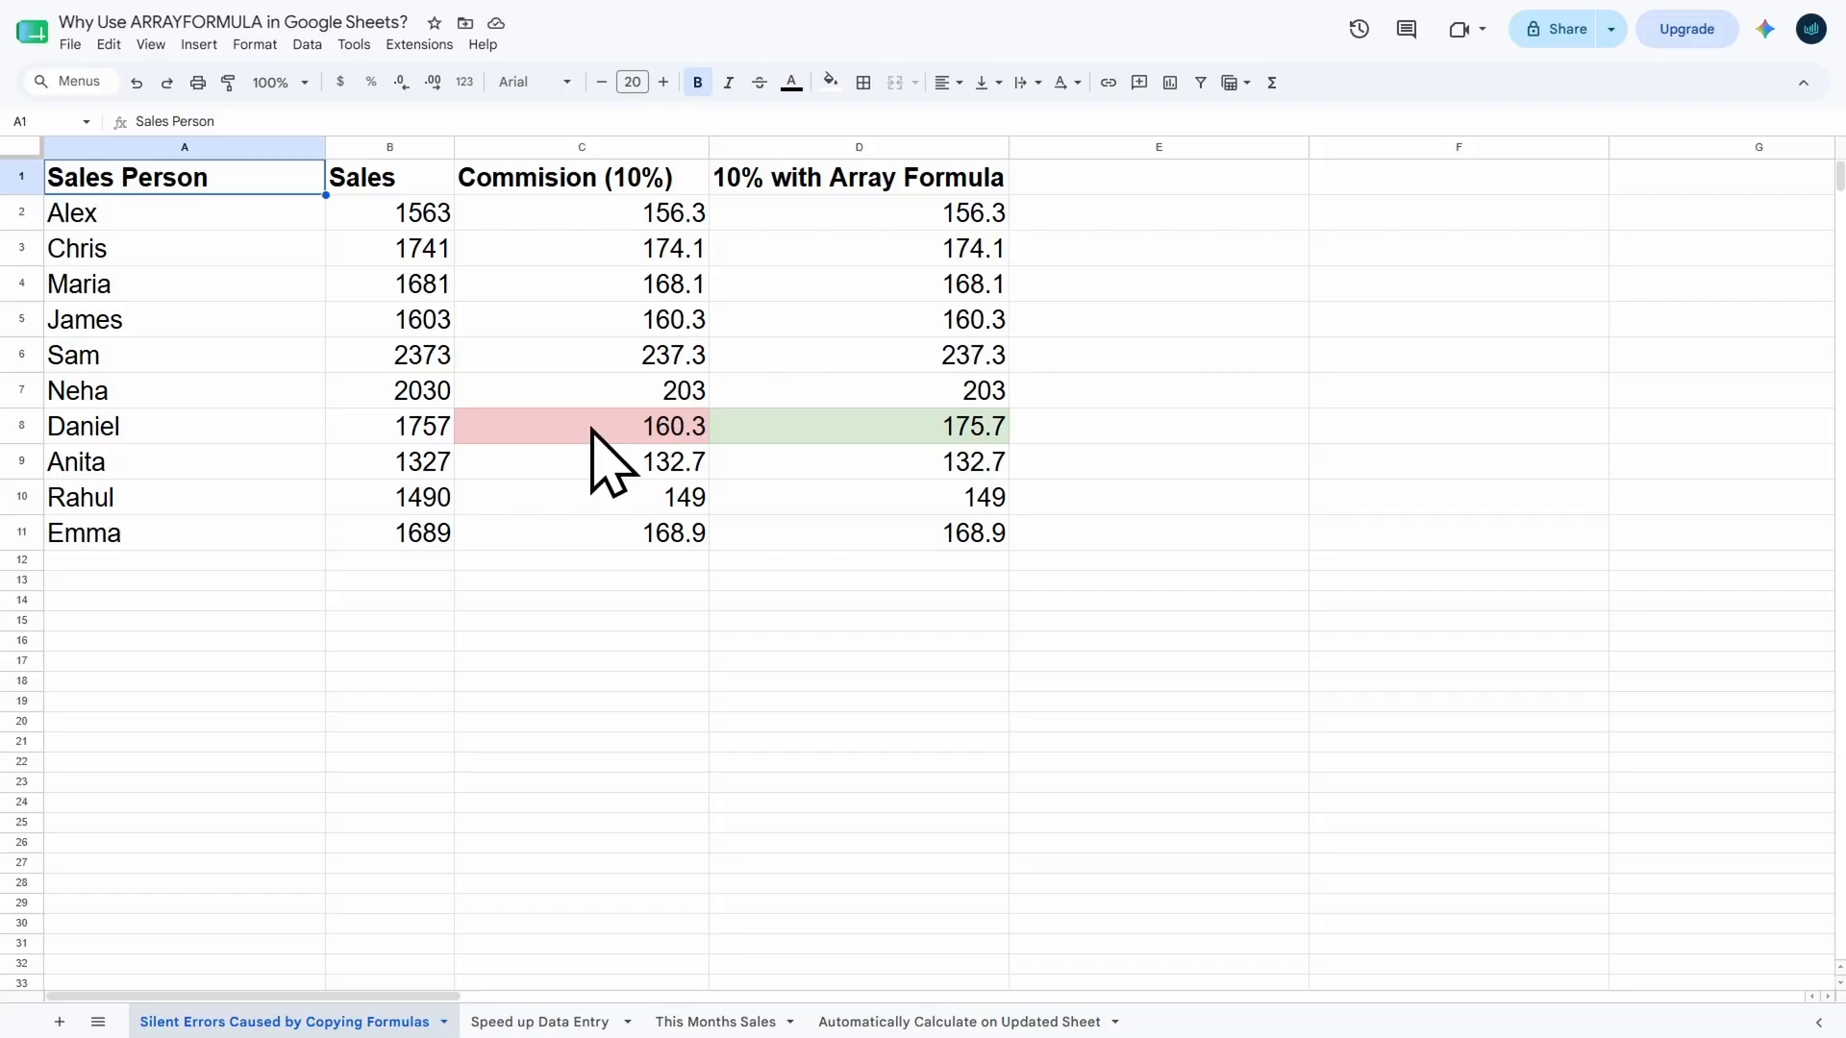
left_click(1121, 173)
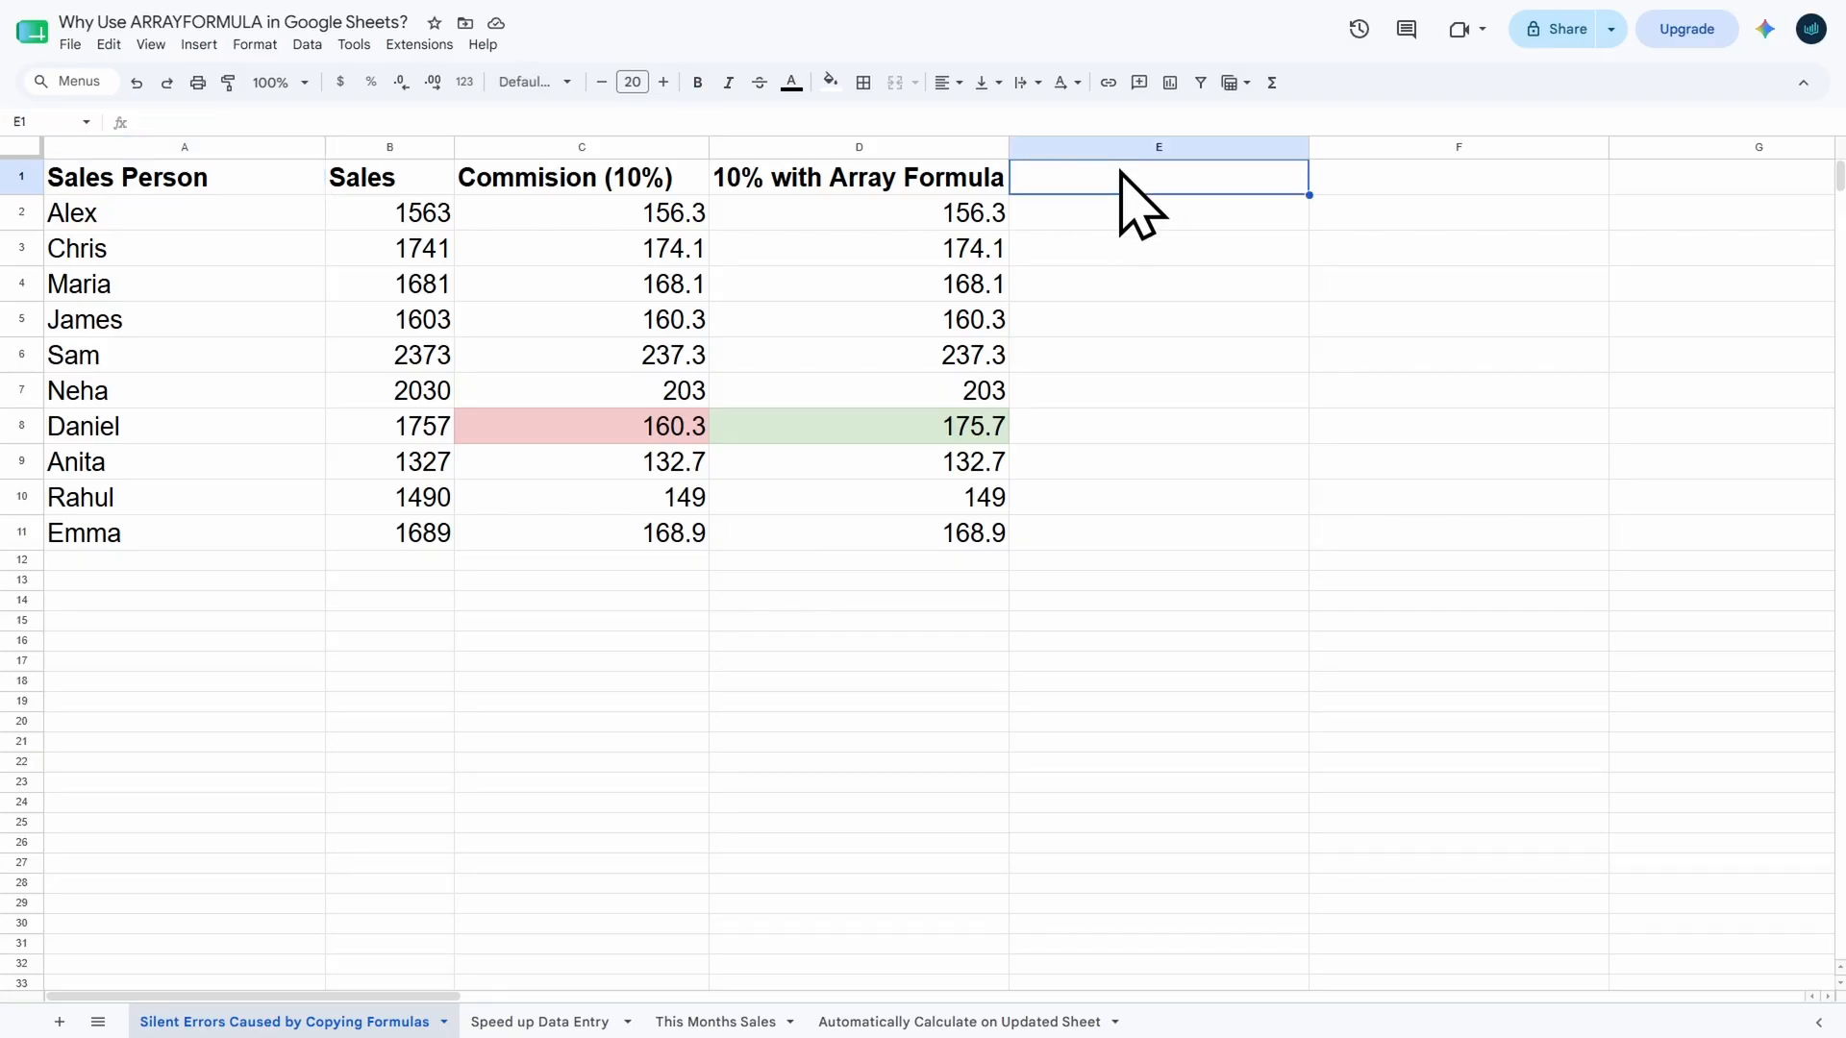
type("match")
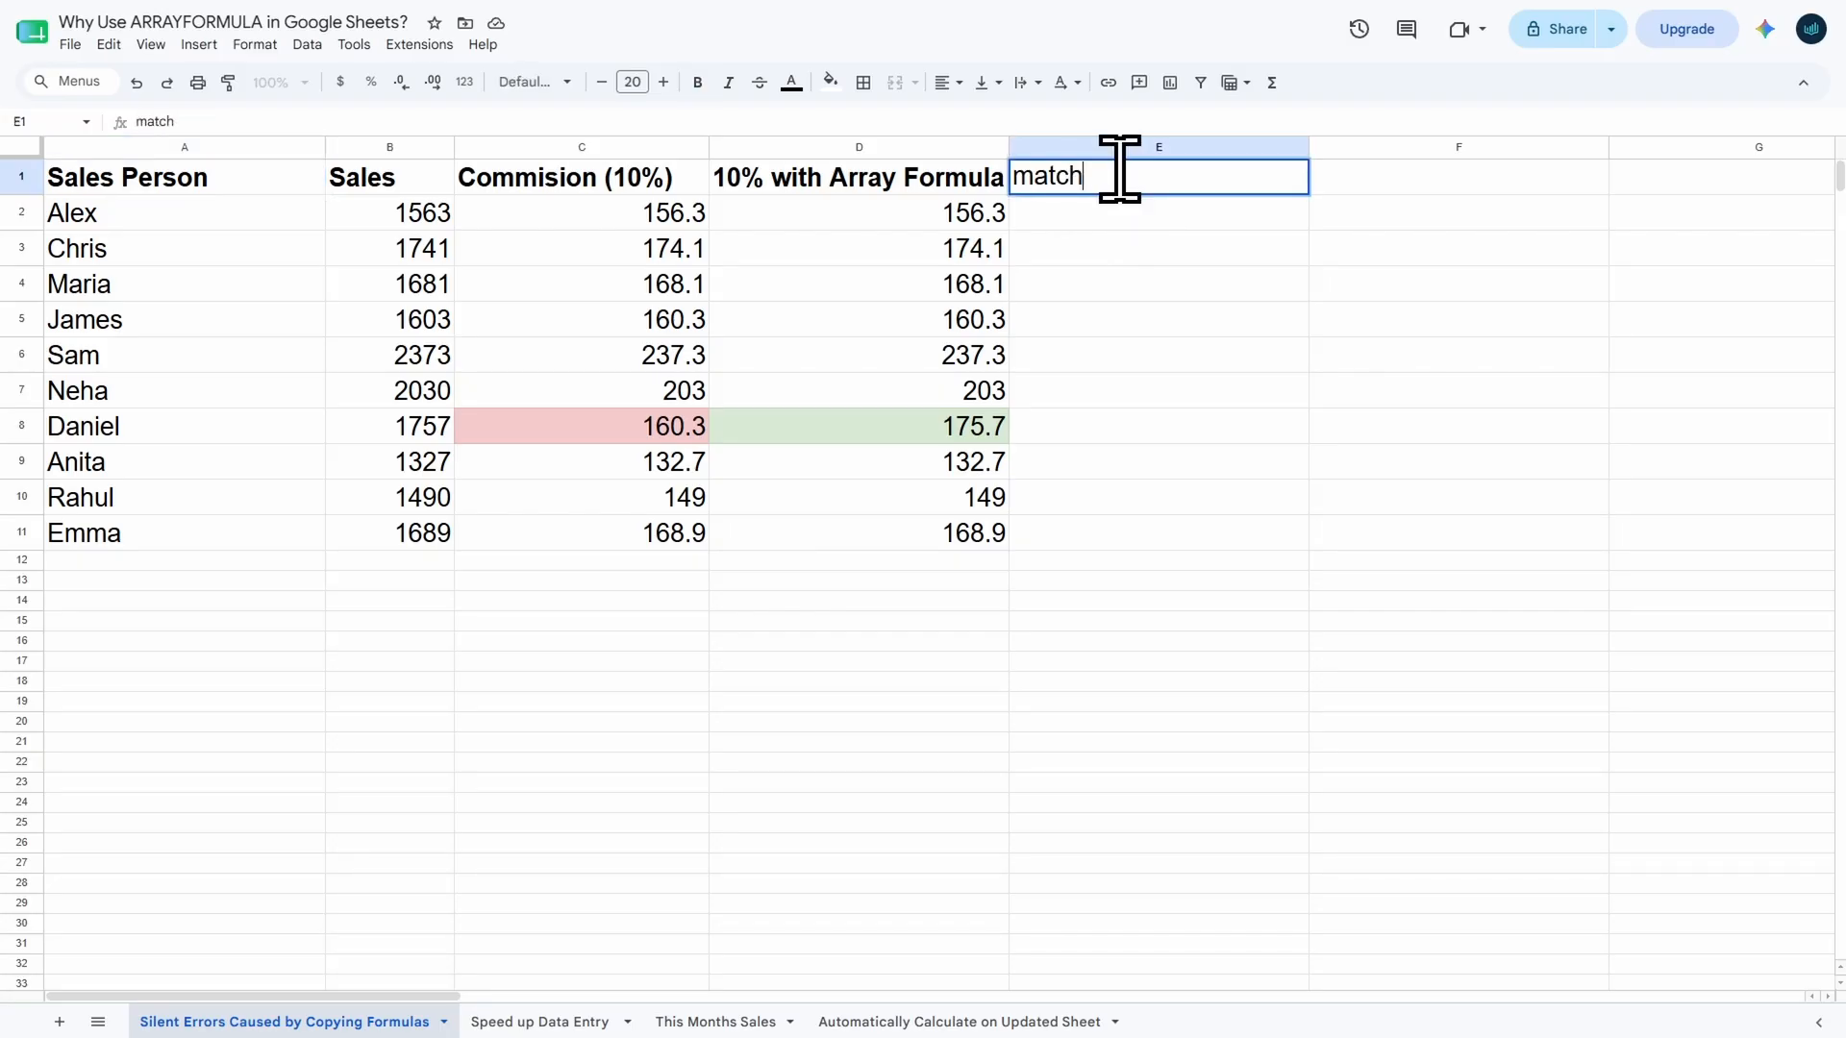
key("Tab")
key("Return")
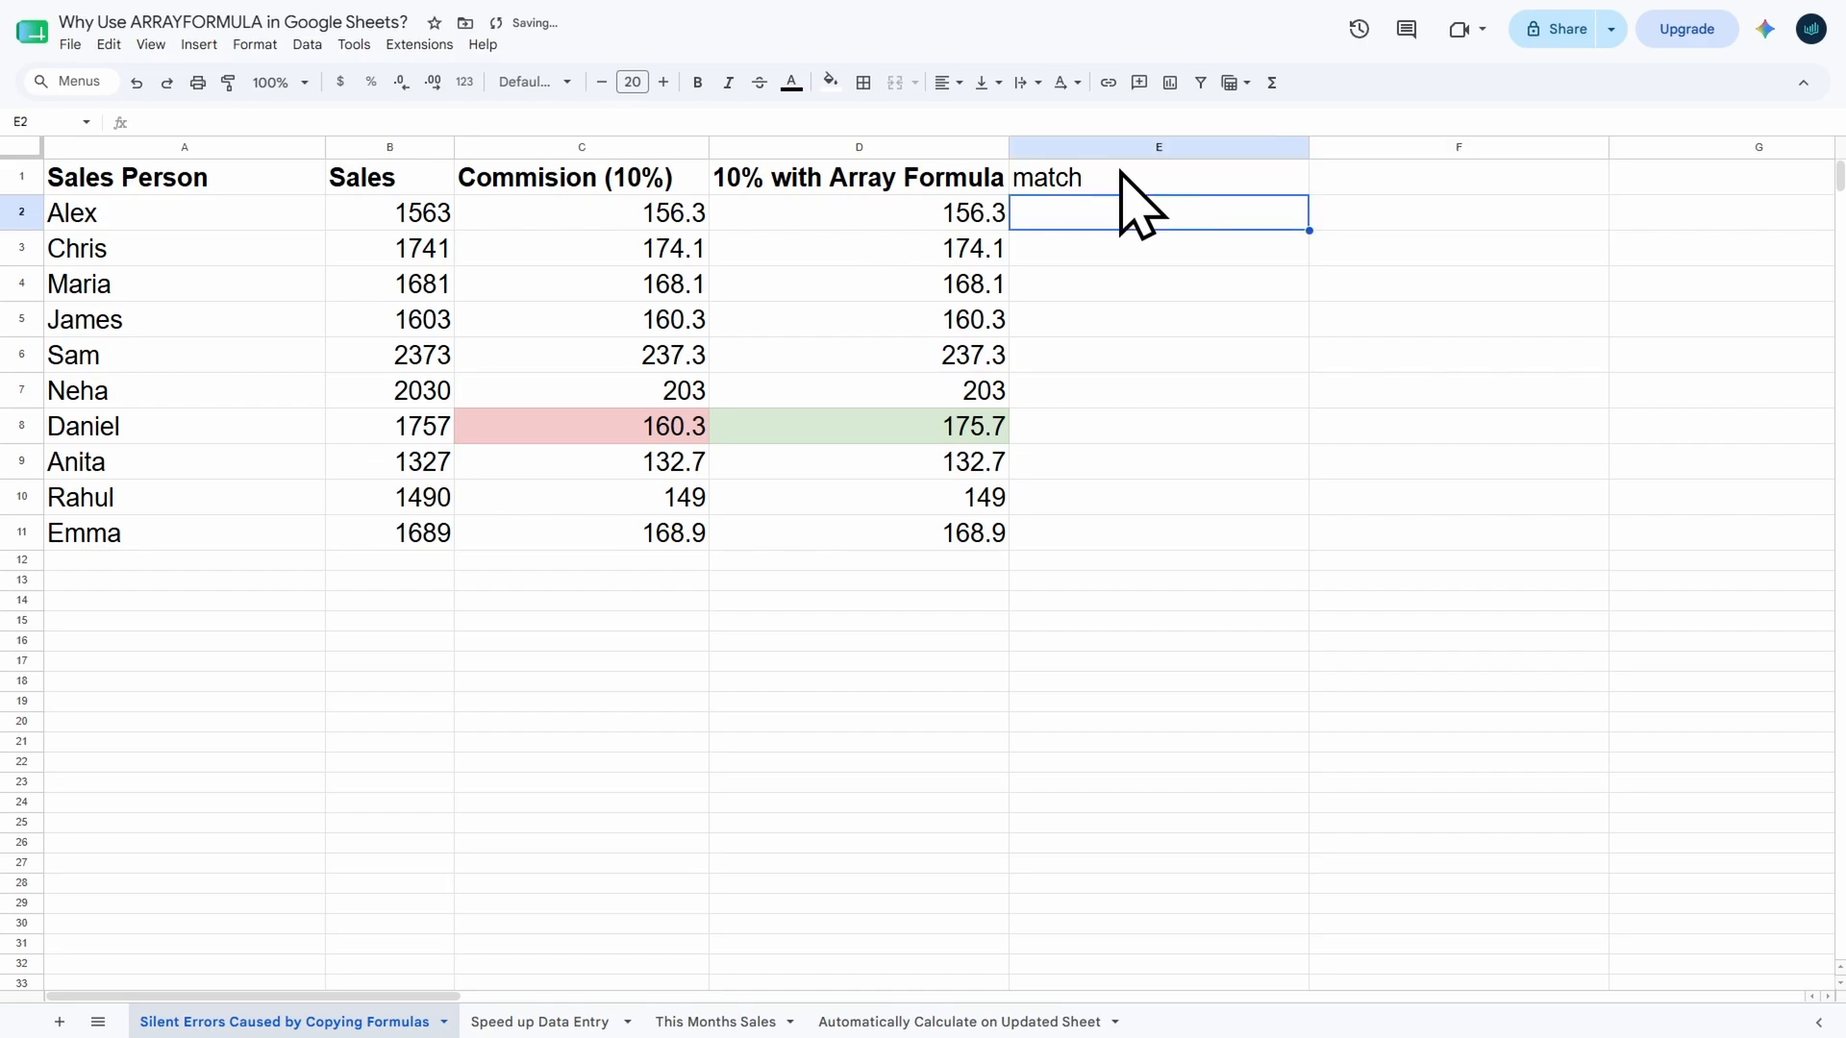
Enter =C2=D2 in E2 to compare the two commission columns and accept the suggested autofill down to E11
type("=")
key("Left")
key("Left")
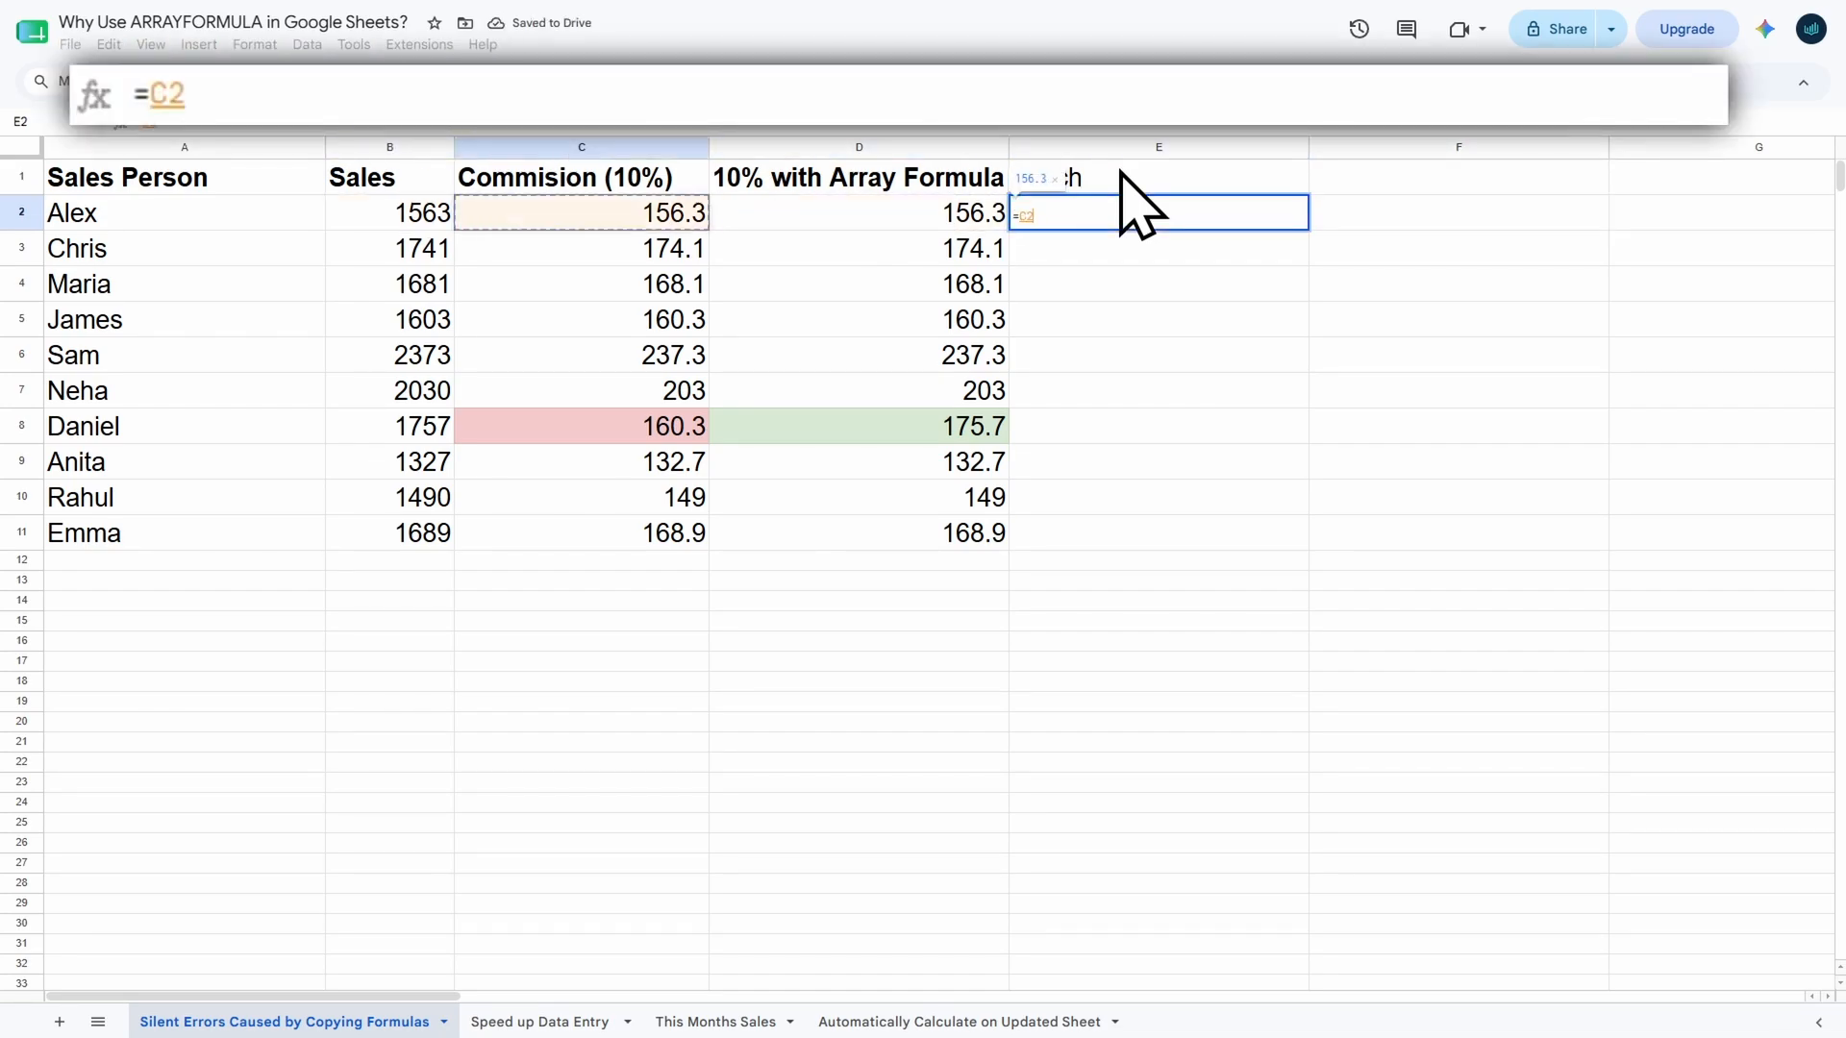
type("=")
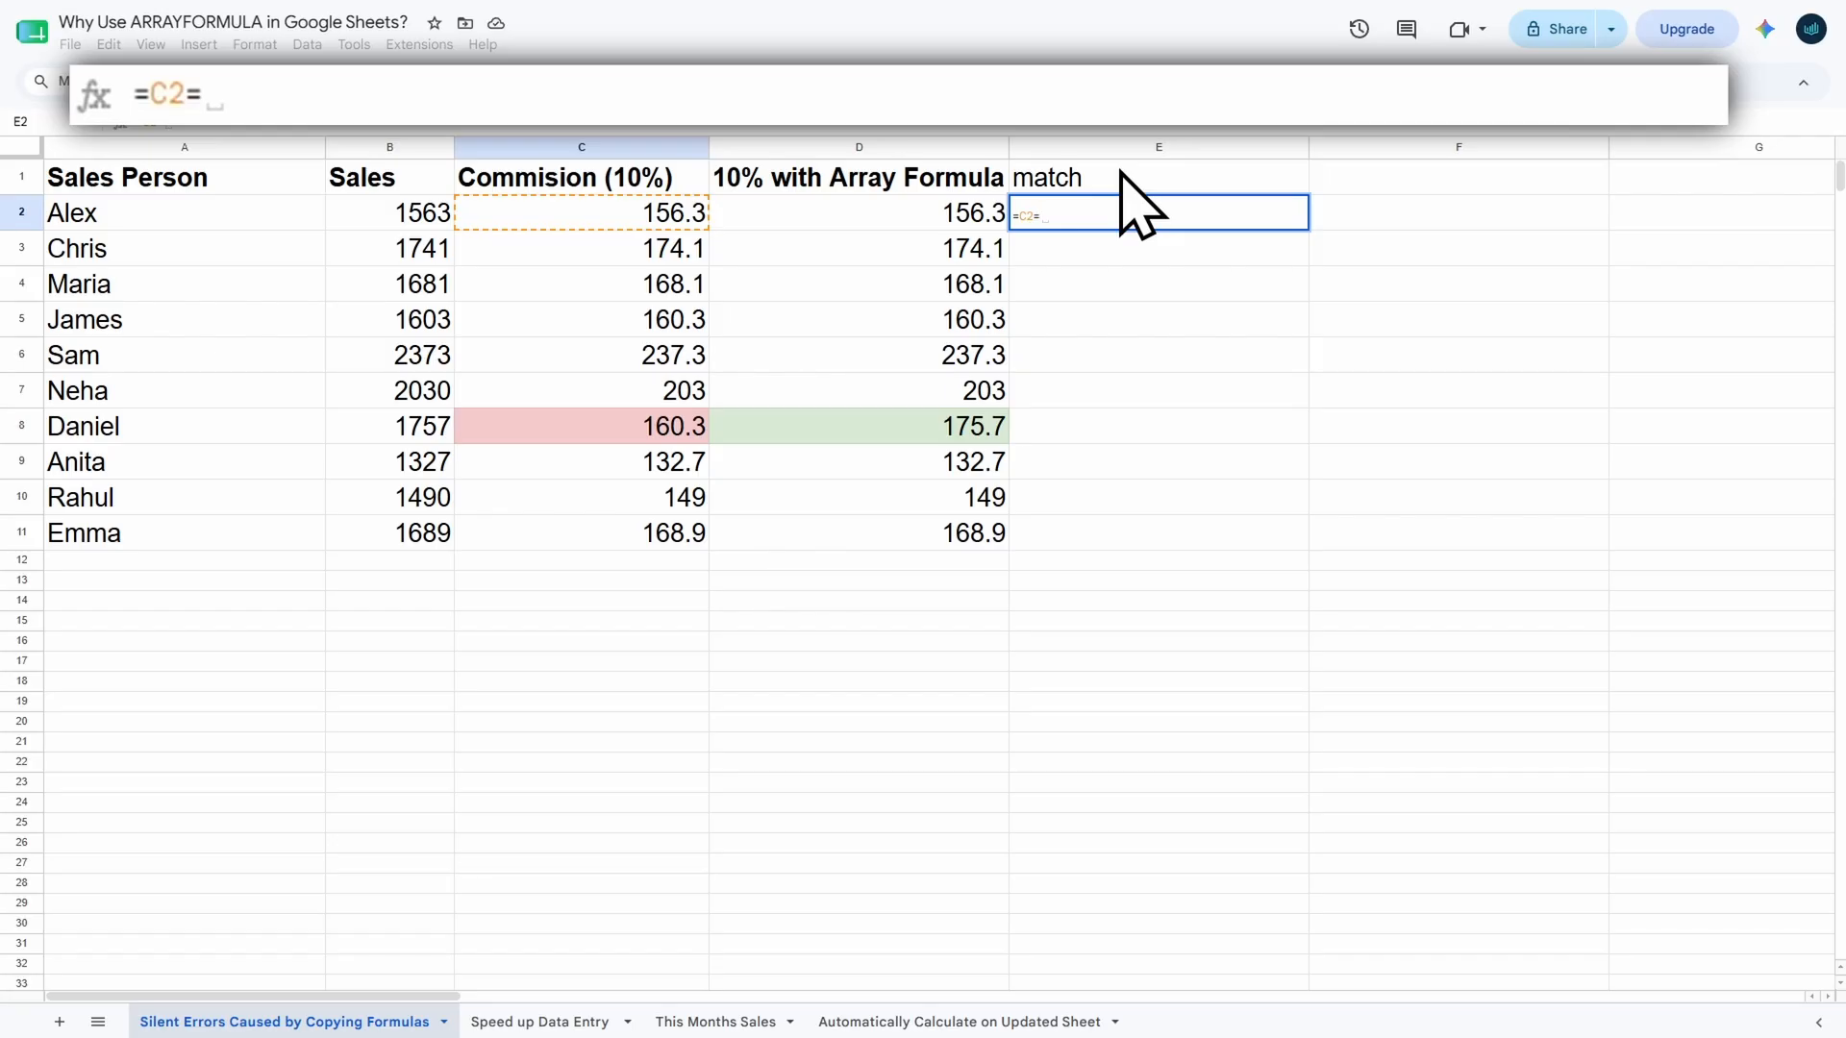
key("Left")
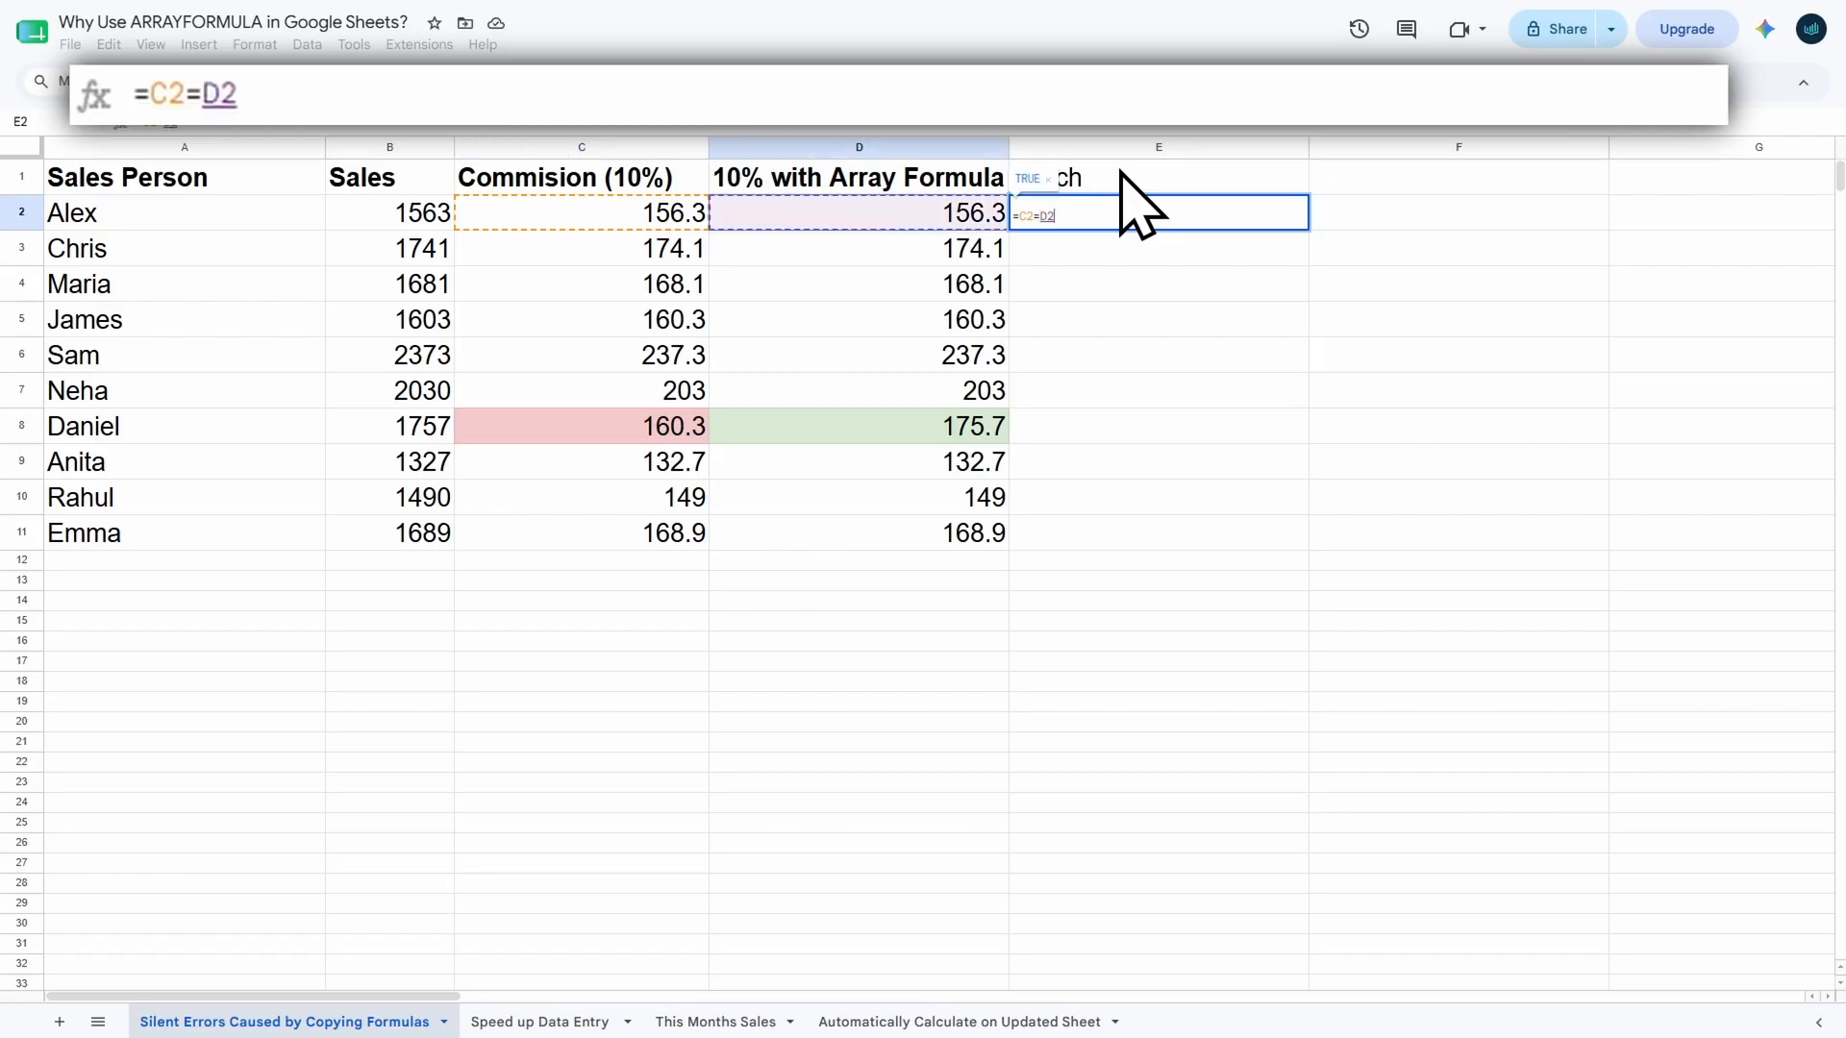
key("Return")
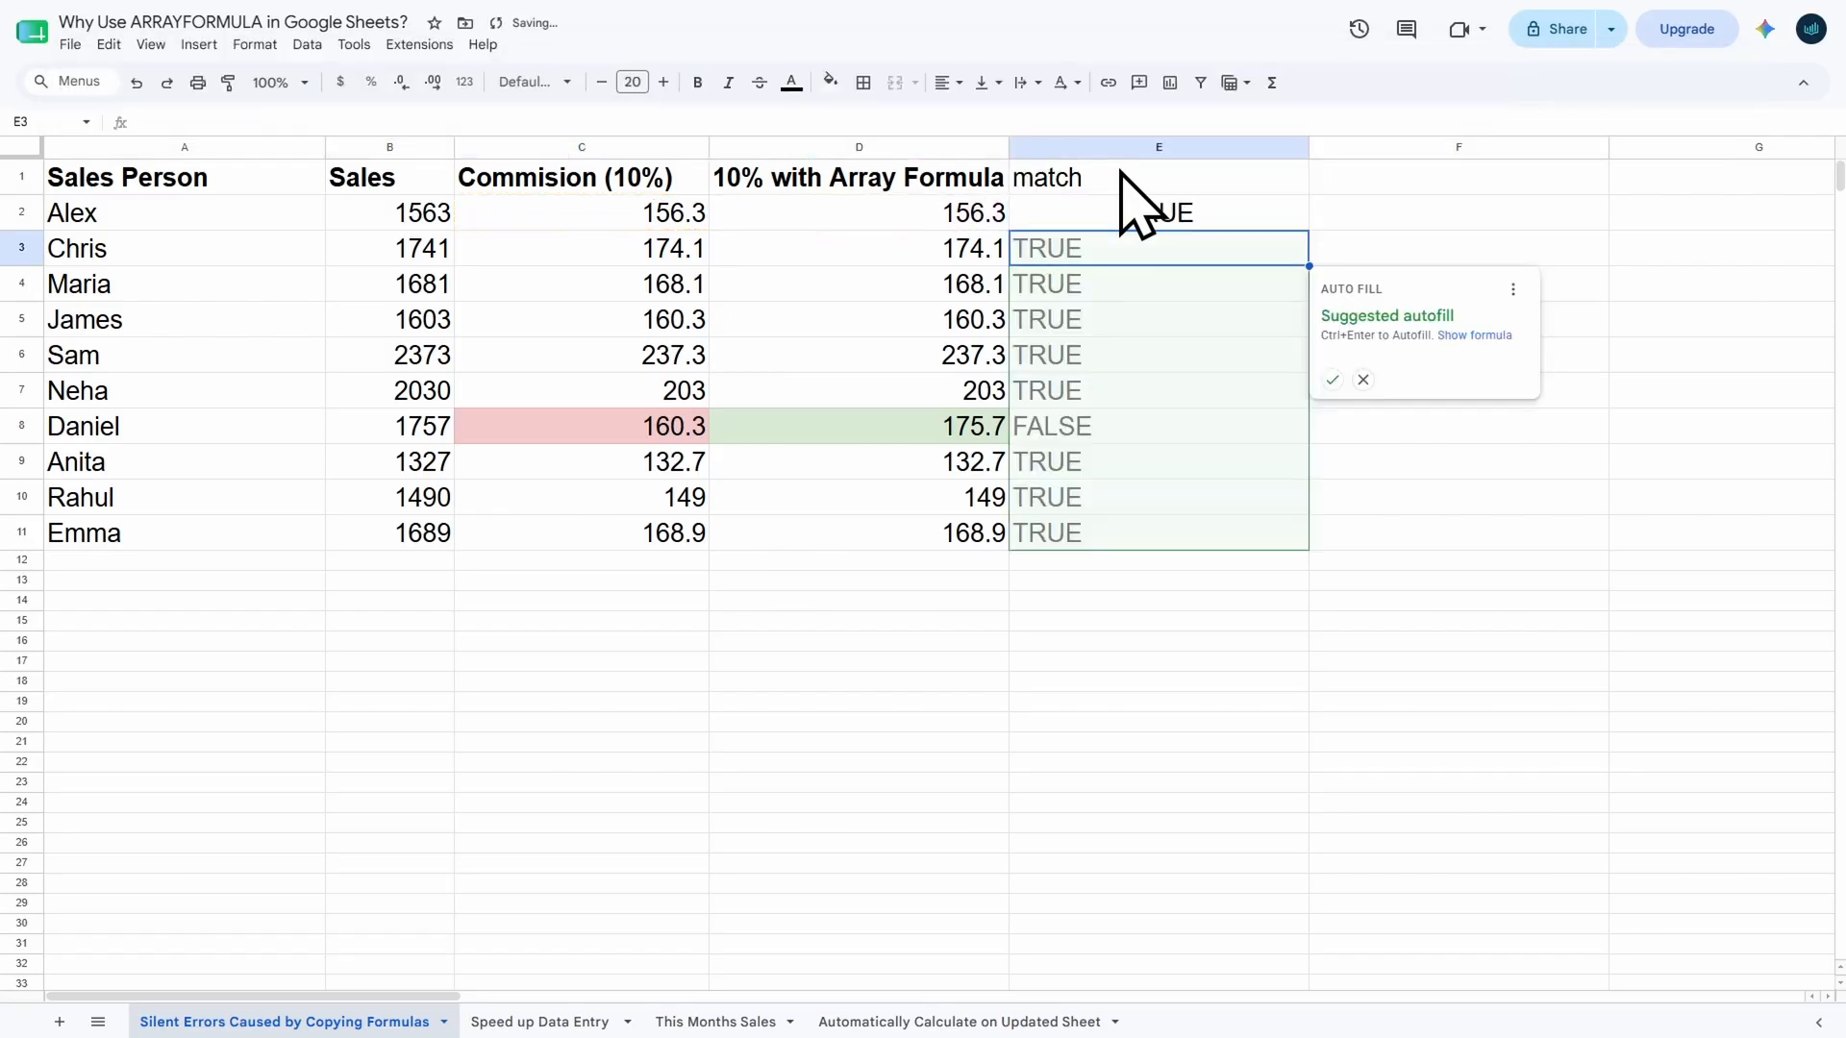
left_click(1331, 380)
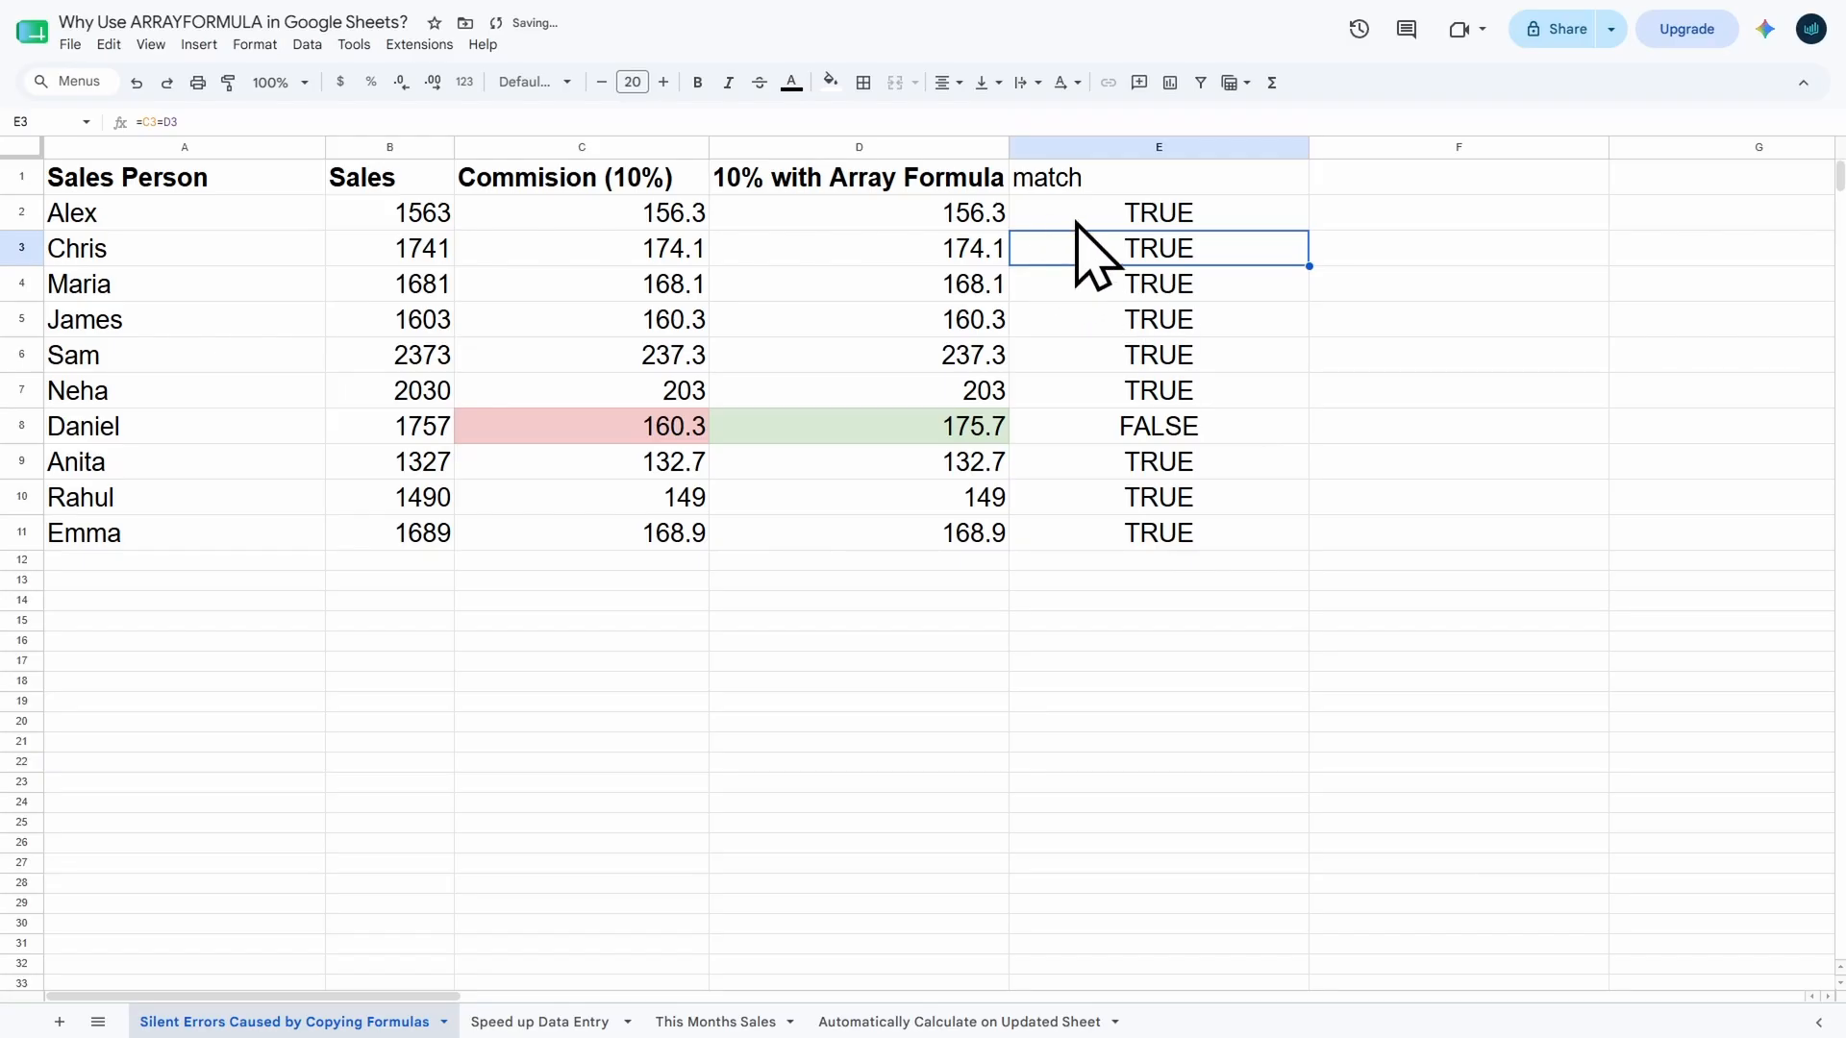
Inspect the comparison formula in E8 and the copied commission formulas in C6 to C8
left_click(1195, 425)
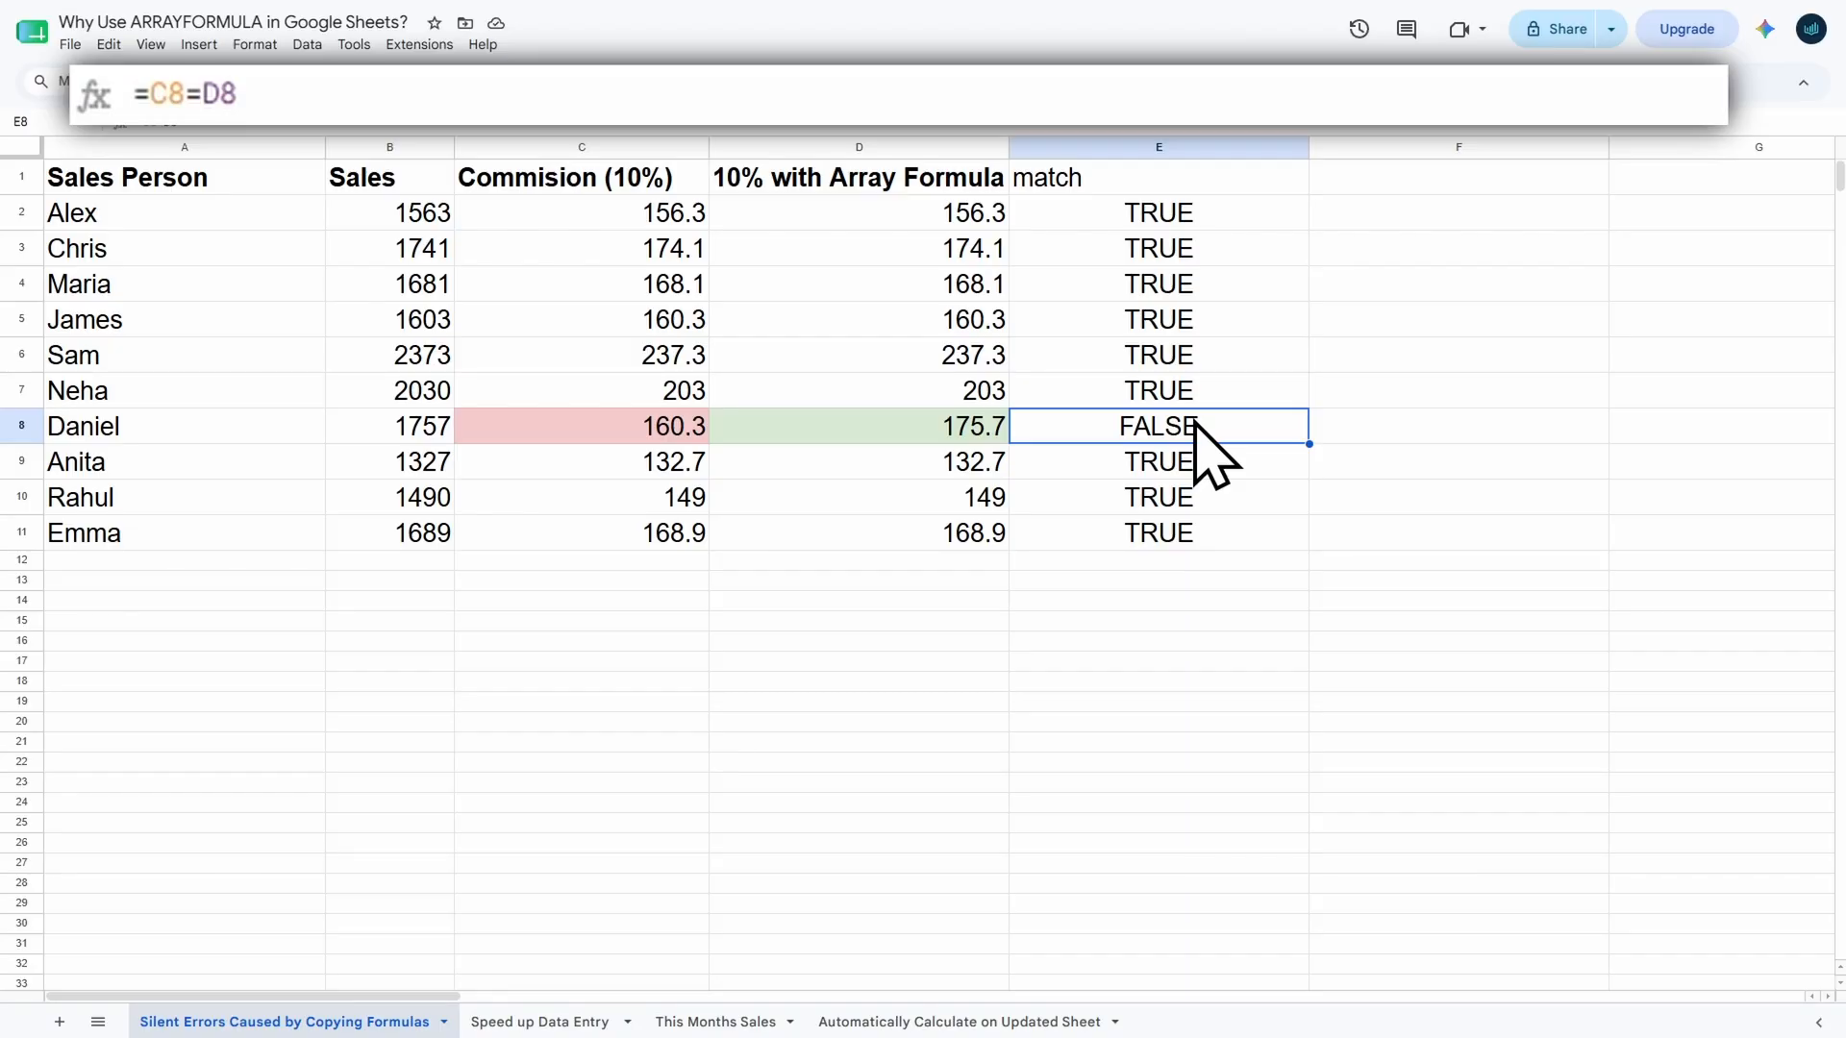
left_click(583, 363)
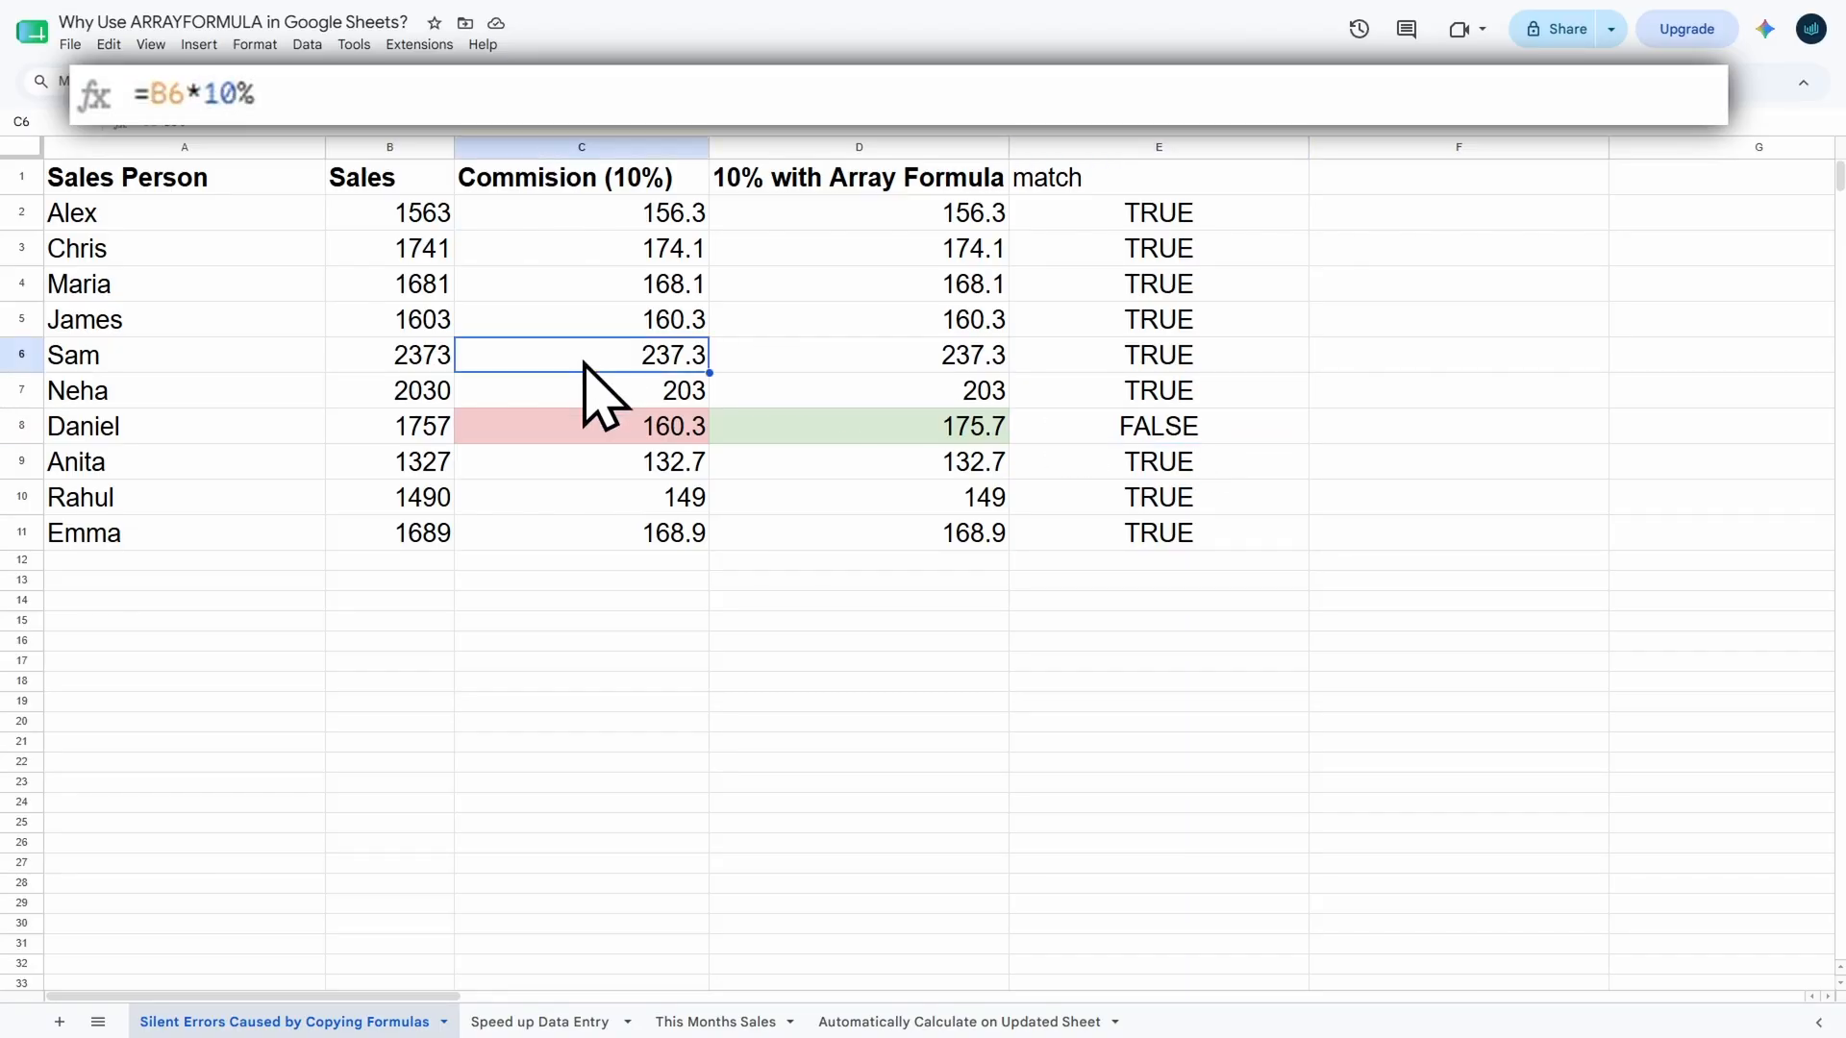
key("Down")
key("Down")
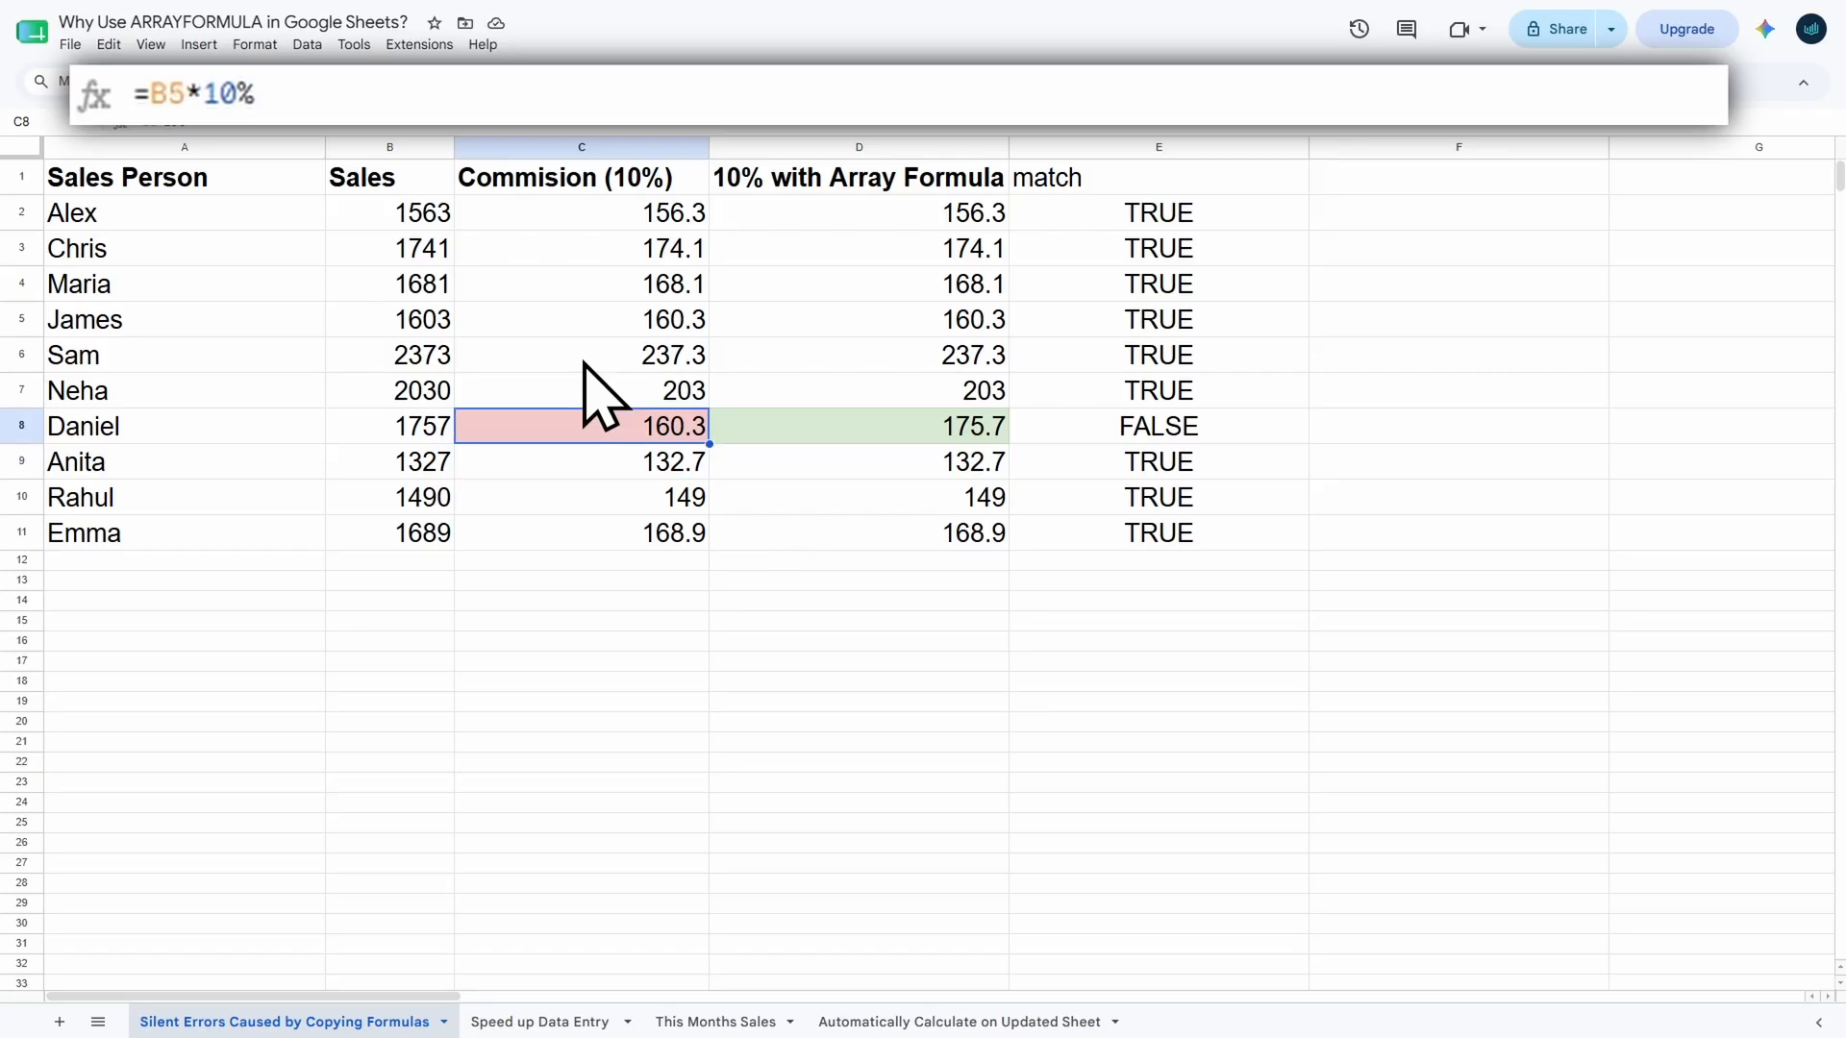
key("Up")
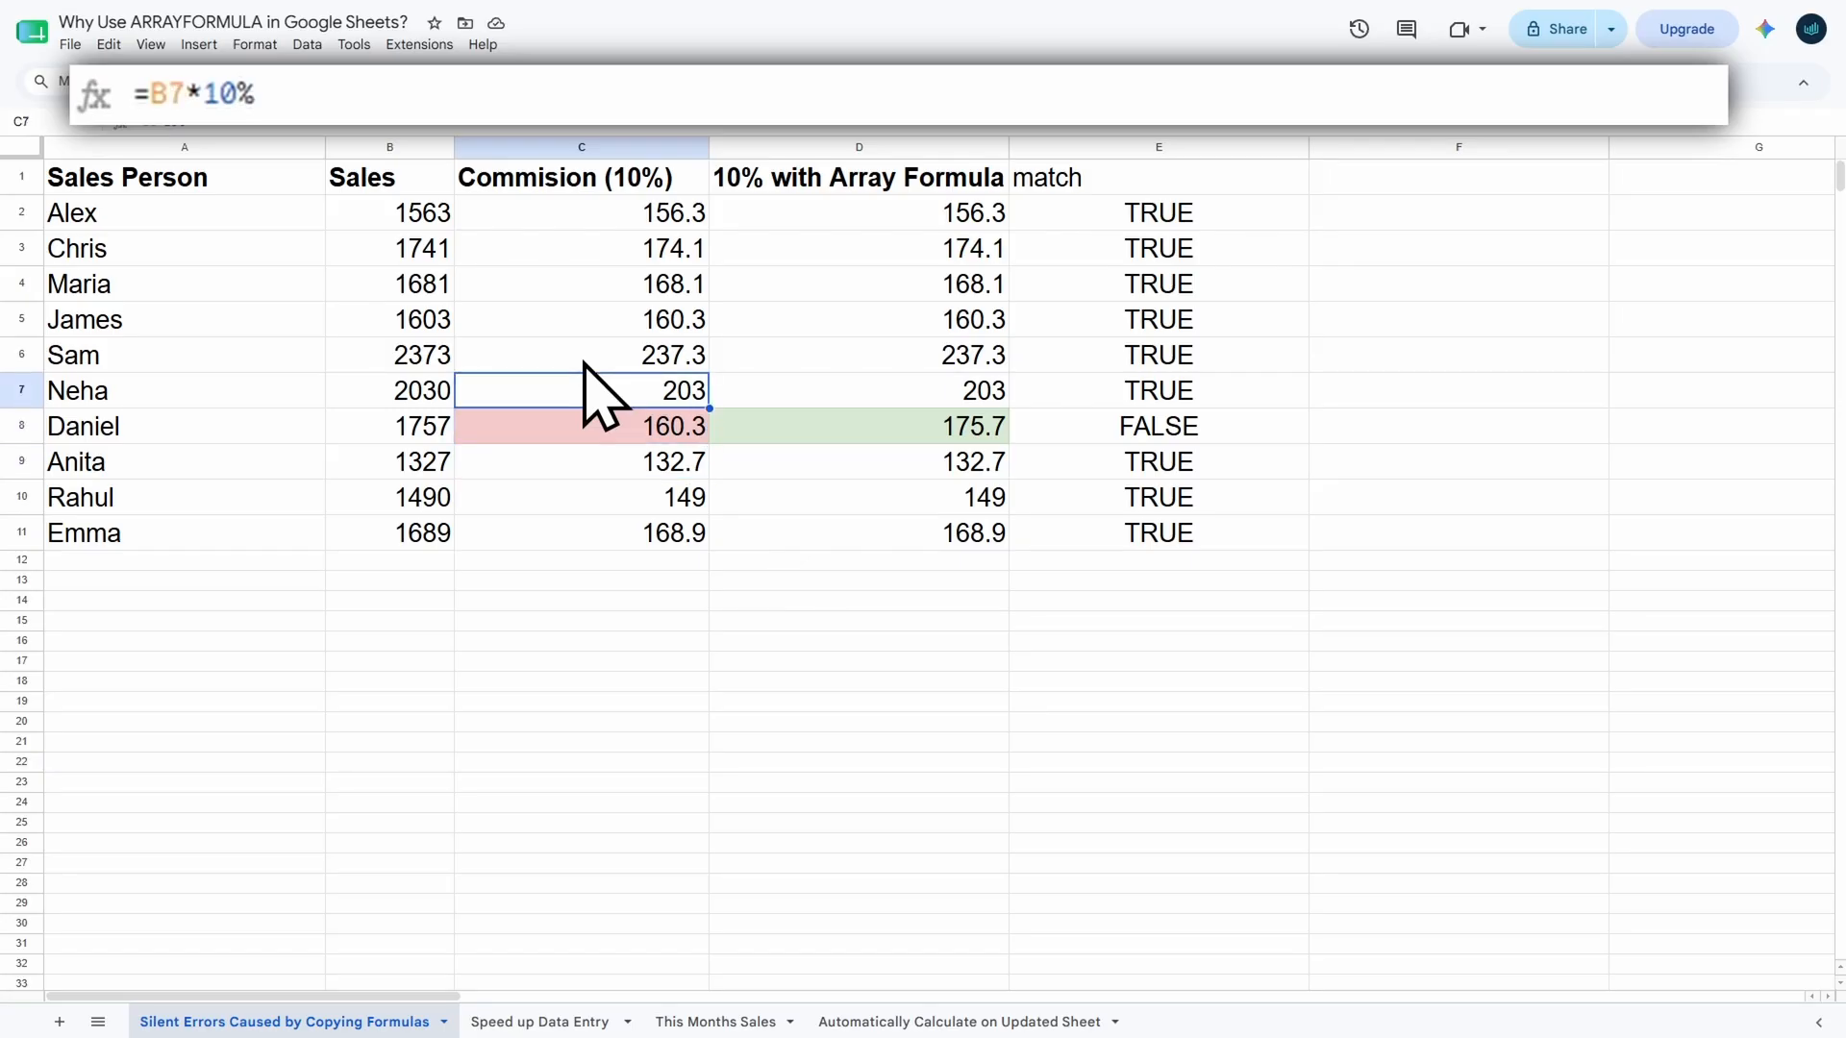